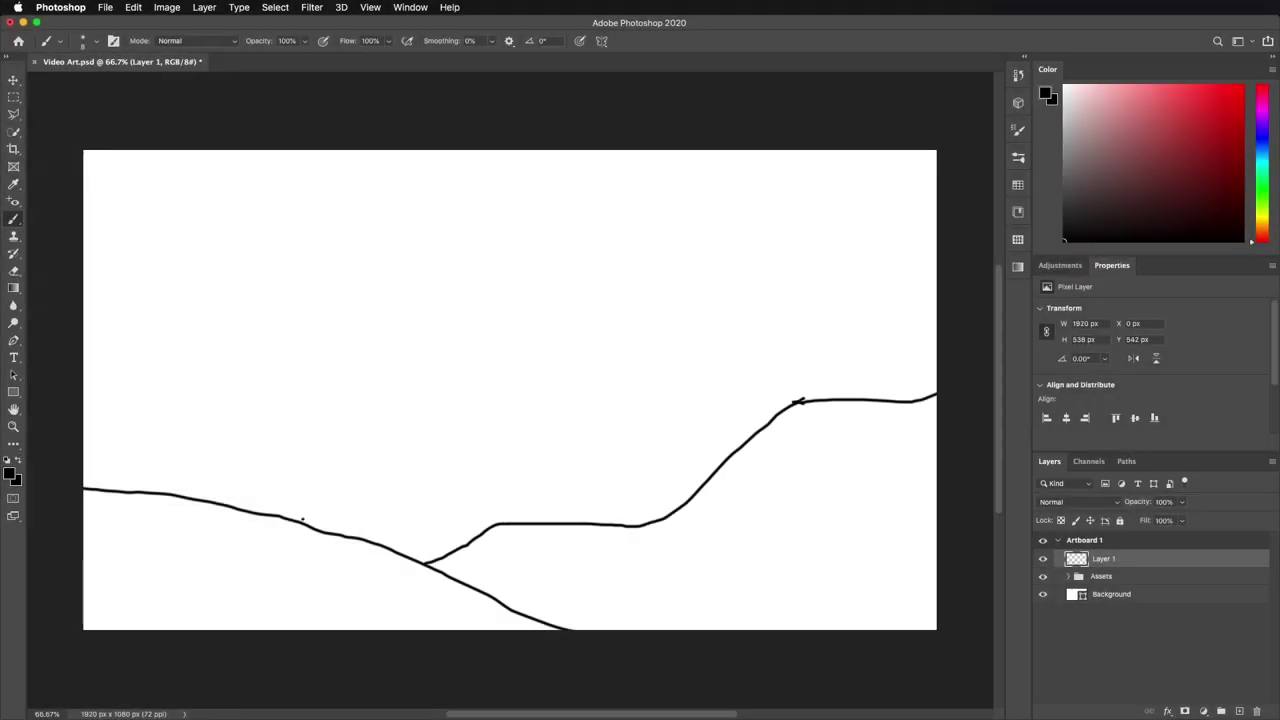
# Step: Sketch the overlapping hill outlines across both sides and the centre of the landscape on Layer 1 with a thin black brush
pyautogui.moveTo(302, 519)
pyautogui.mouseDown()
pyautogui.moveTo(574, 491)
pyautogui.moveTo(642, 519)
pyautogui.mouseUp()
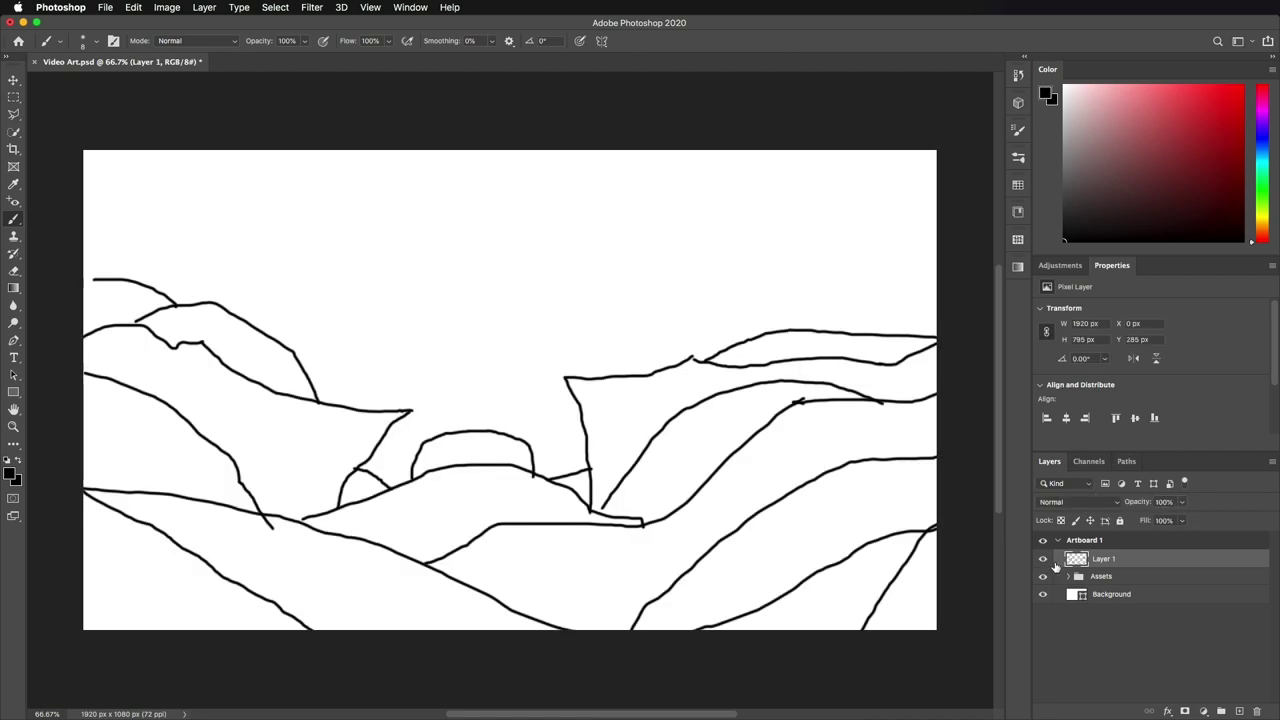
# Step: Expand the Assets group and show the Real Background and Palette layers, leaving Overlay and Gradient hidden
pyautogui.click(1068, 577)
pyautogui.click(1043, 651)
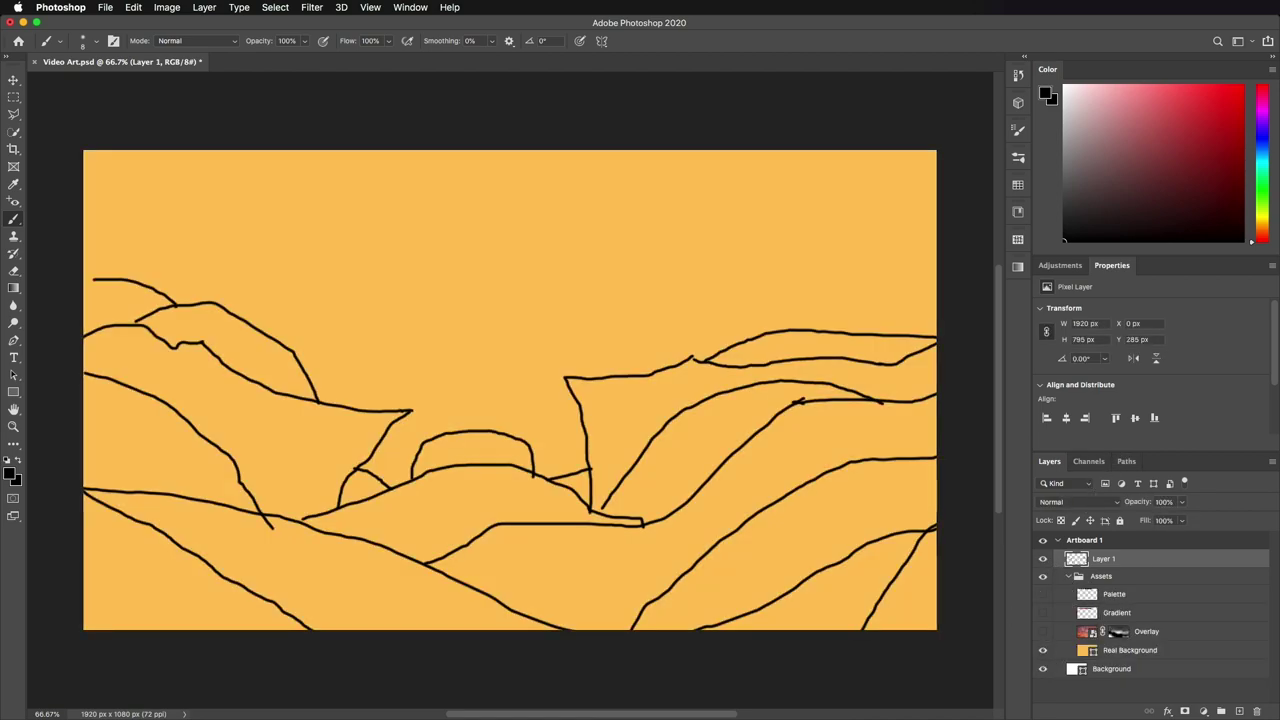
pyautogui.click(1042, 632)
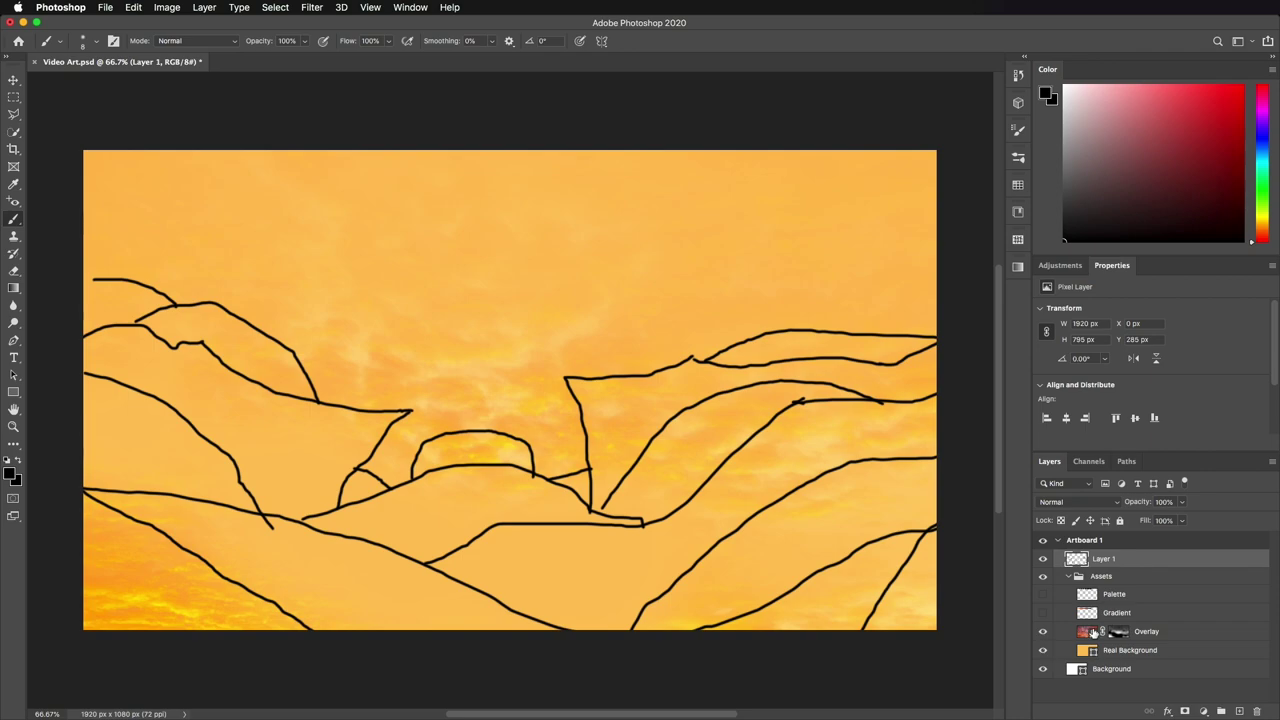
pyautogui.click(1043, 632)
pyautogui.click(1043, 613)
pyautogui.click(1043, 594)
pyautogui.click(1043, 613)
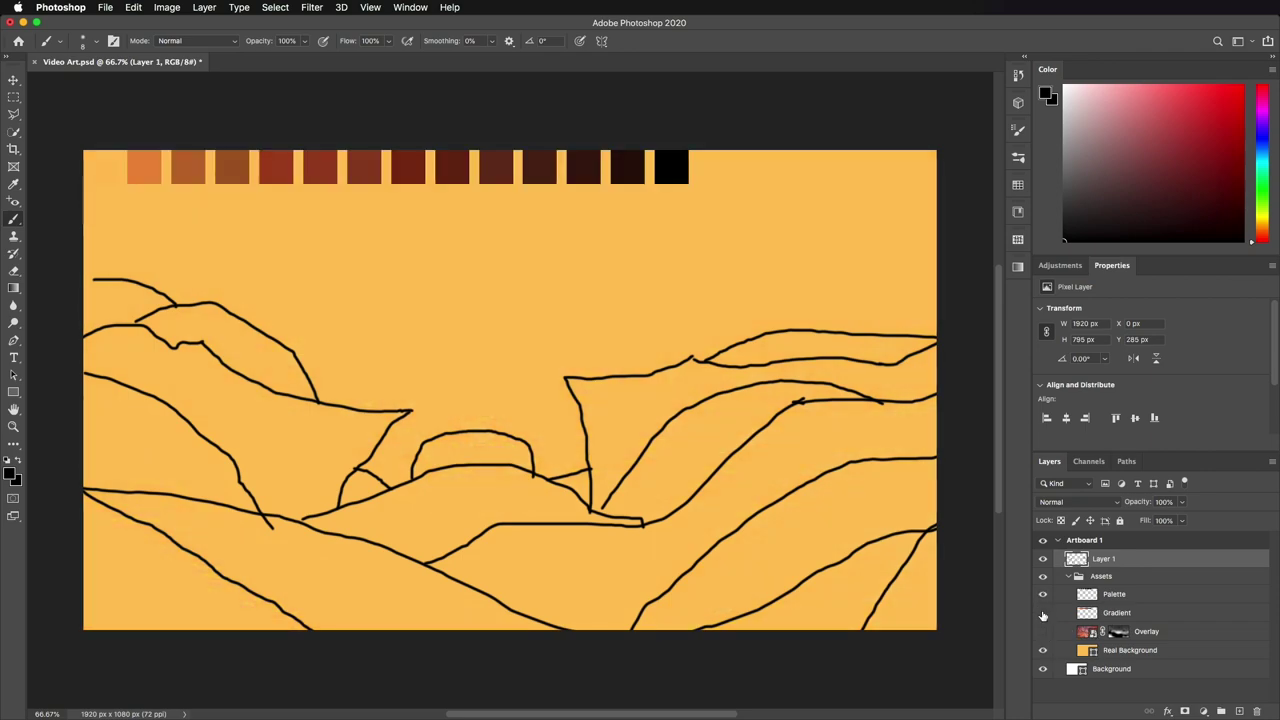
# Step: Add a layer and paint the lower-left hill solid with a 209 px spiky bush brush in a dark brown palette colour
pyautogui.keyDown('alt'); pyautogui.click(418, 152); pyautogui.keyUp('alt')
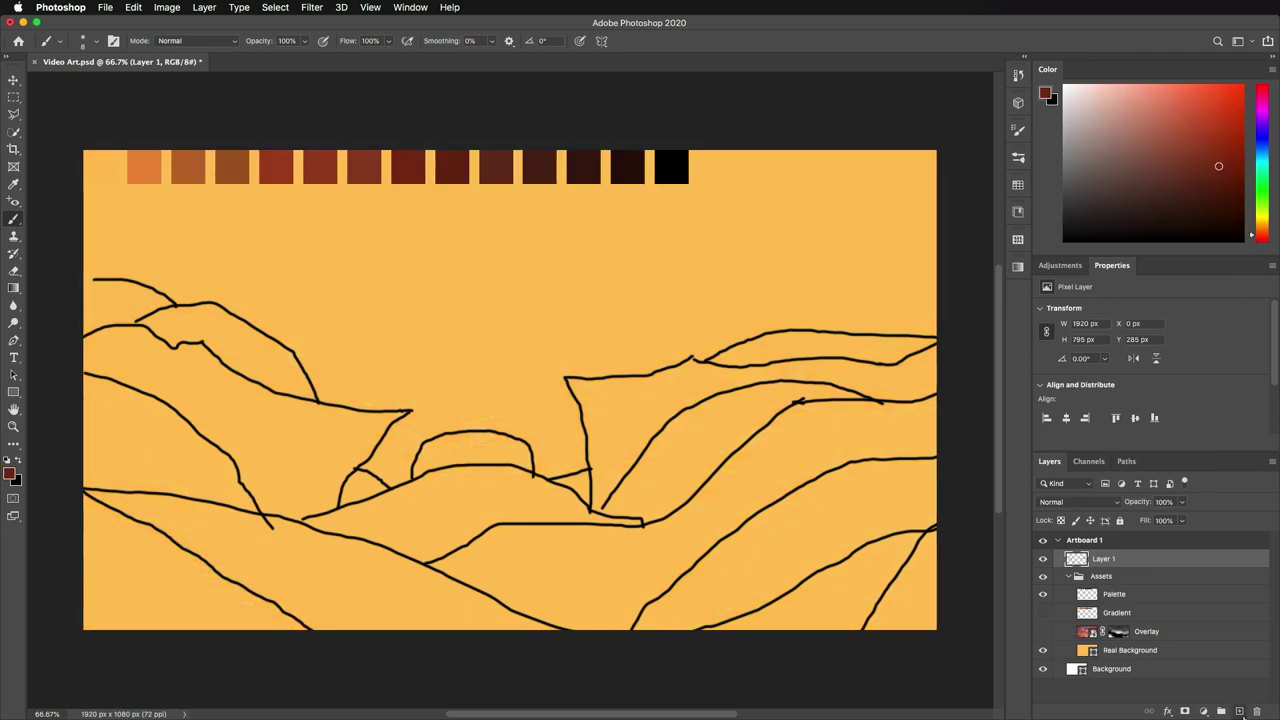
pyautogui.click(1239, 711)
pyautogui.click(88, 42)
pyautogui.scroll(-5, 117, 194)
pyautogui.doubleClick(103, 180)
pyautogui.moveTo(290, 441); pyautogui.dragTo(226, 444)
pyautogui.keyDown('alt'); pyautogui.click(503, 166); pyautogui.keyUp('alt')
pyautogui.moveTo(94, 509)
pyautogui.mouseDown()
pyautogui.moveTo(293, 546)
pyautogui.moveTo(357, 499)
pyautogui.moveTo(420, 594)
pyautogui.moveTo(485, 598)
pyautogui.moveTo(476, 627)
pyautogui.moveTo(543, 643)
pyautogui.mouseUp()
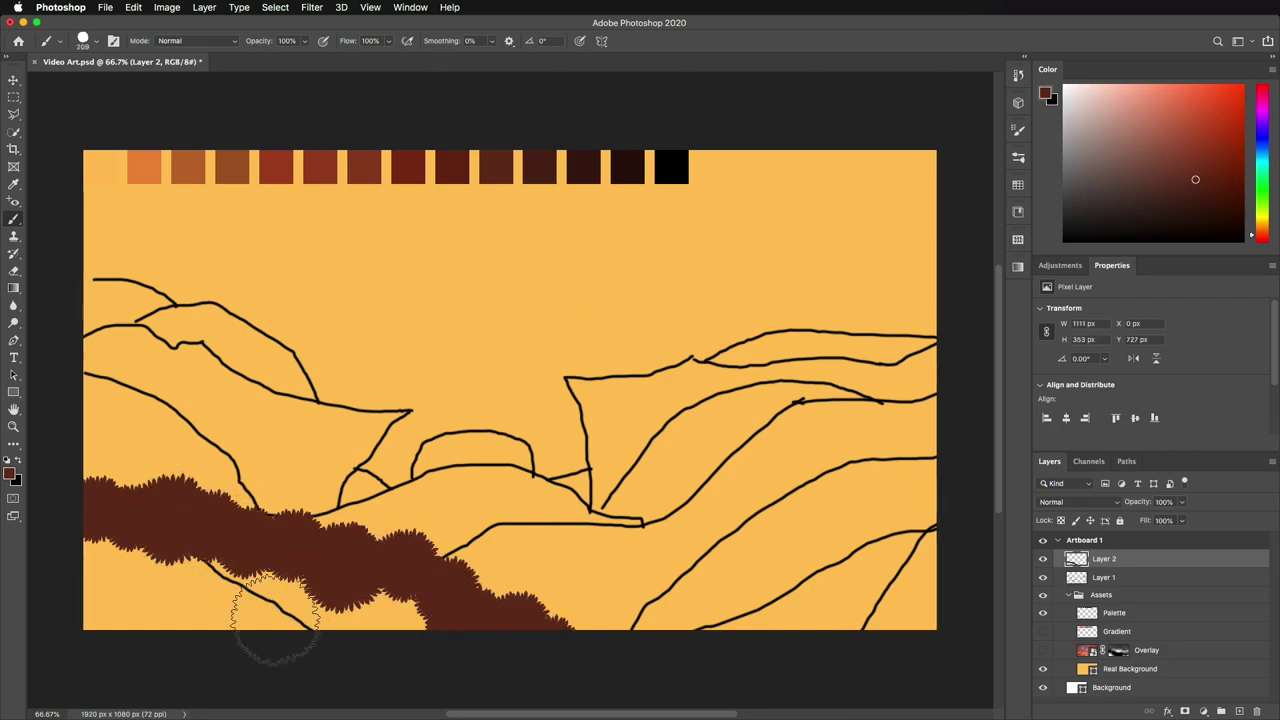
pyautogui.moveTo(402, 638)
pyautogui.mouseDown()
pyautogui.moveTo(150, 569)
pyautogui.moveTo(258, 650)
pyautogui.mouseUp()
# Step: Add another layer above the painted hill and move the sketch layer to the top of the layer stack
pyautogui.click(1238, 711)
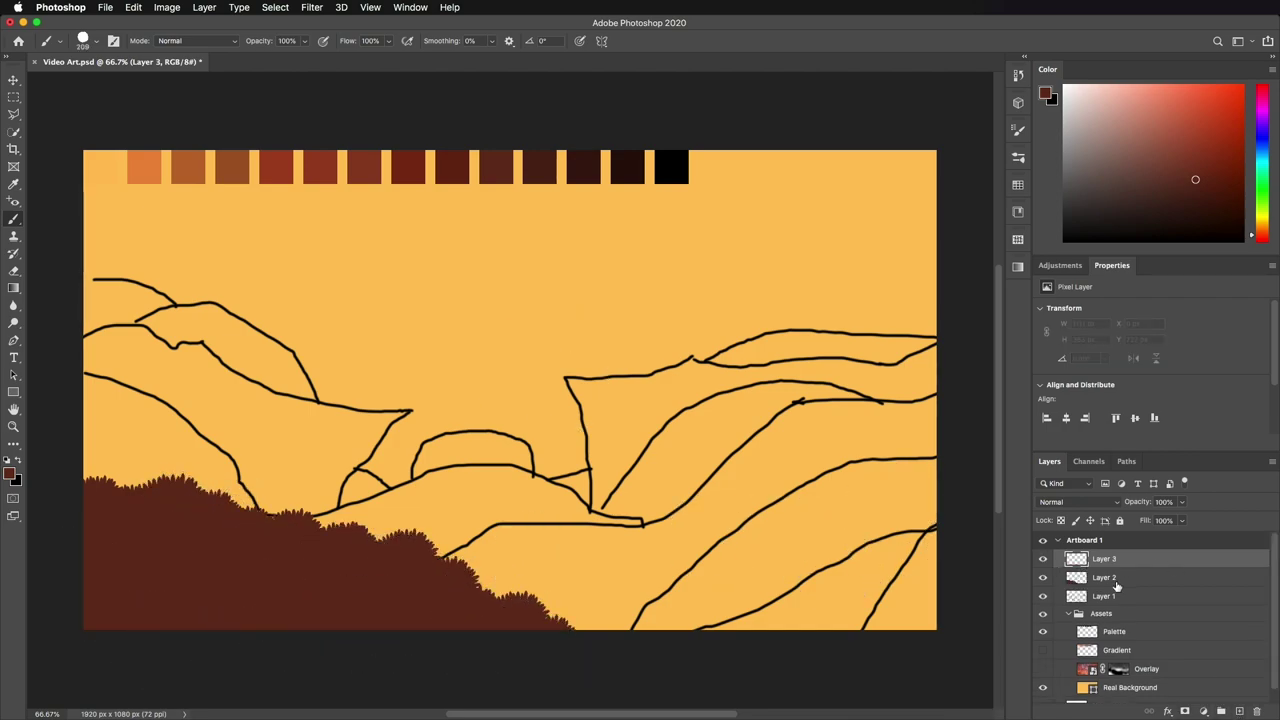
pyautogui.moveTo(1117, 592); pyautogui.dragTo(1110, 553)
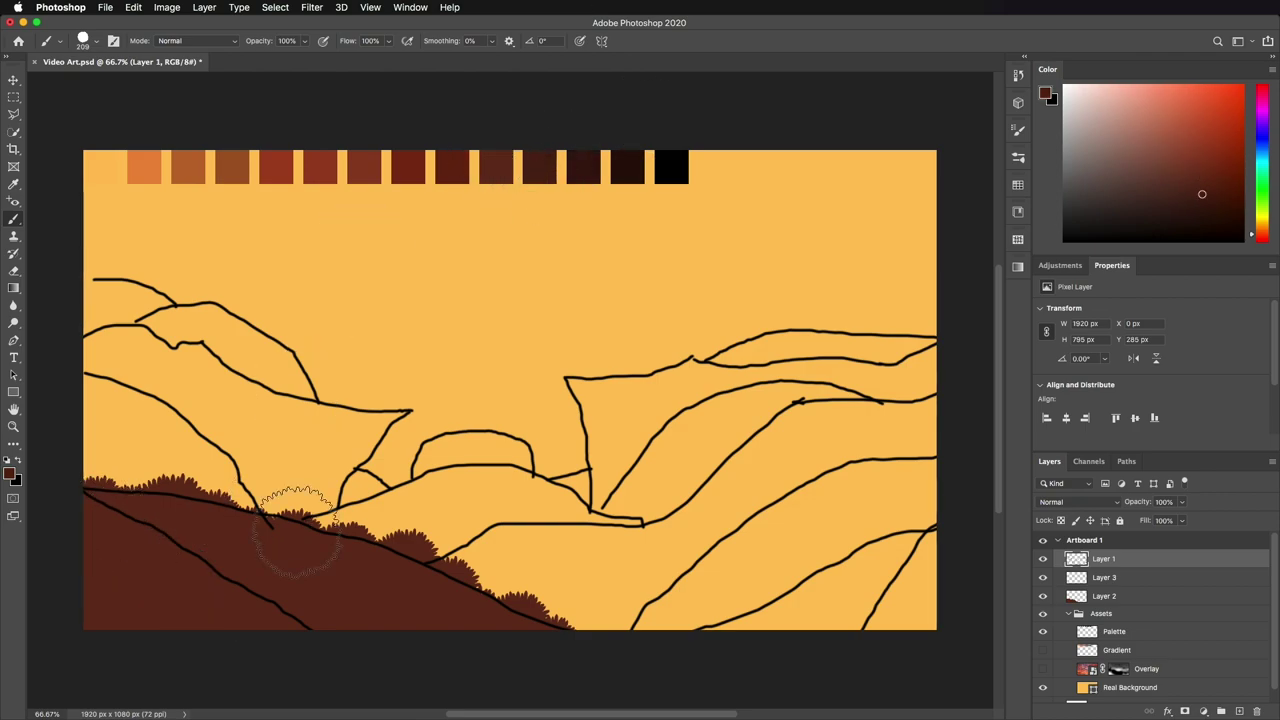
pyautogui.moveTo(80, 529)
pyautogui.mouseDown()
pyautogui.moveTo(191, 543)
pyautogui.moveTo(300, 623)
pyautogui.moveTo(414, 657)
pyautogui.moveTo(197, 622)
pyautogui.mouseUp()
pyautogui.press('super+z')
pyautogui.press('super+z')
pyautogui.press('super+z')
pyautogui.press('super+z')
pyautogui.press('super+z')
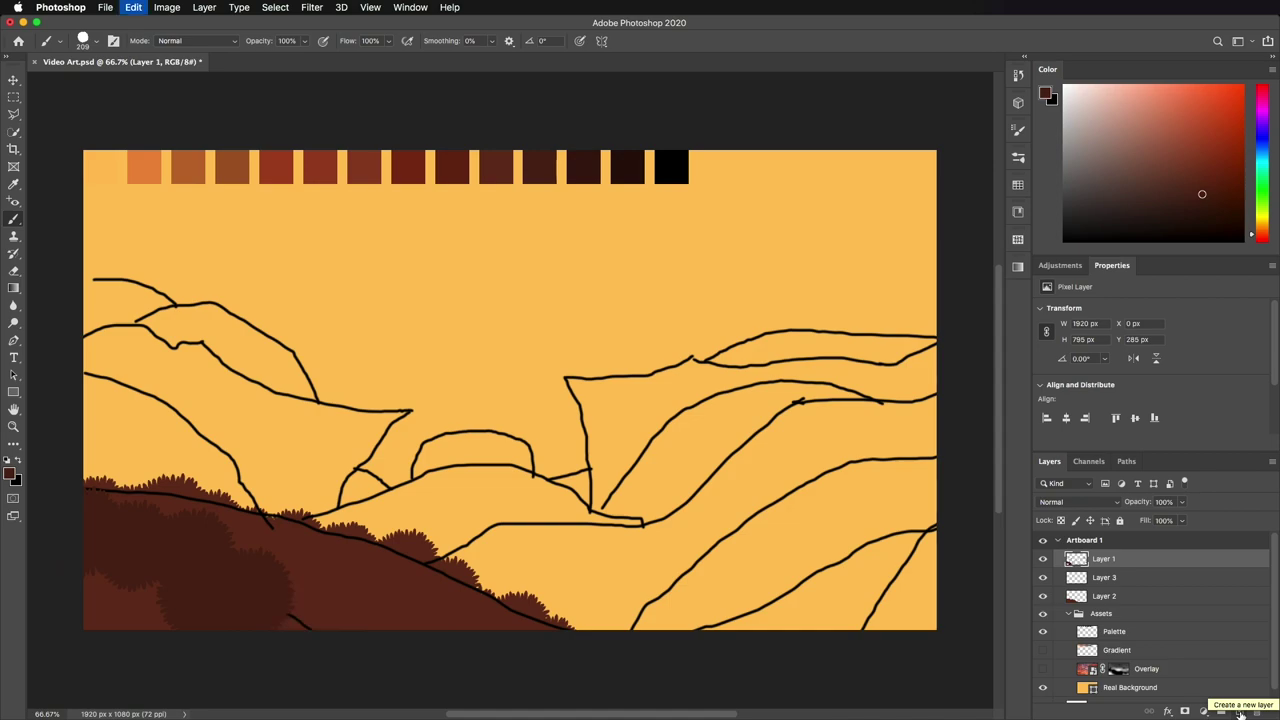
# Step: Paint darker brown bushes on Layer 3 along the nearer hill in the lower-left part of the landscape
pyautogui.click(1130, 578)
pyautogui.moveTo(552, 672)
pyautogui.mouseDown()
pyautogui.moveTo(313, 641)
pyautogui.moveTo(229, 562)
pyautogui.moveTo(344, 616)
pyautogui.moveTo(183, 542)
pyautogui.moveTo(105, 630)
pyautogui.mouseUp()
# Step: Add a layer above Layer 3 and paint the bottom-left corner bushes in the near-black brown palette colour
pyautogui.click(1240, 711)
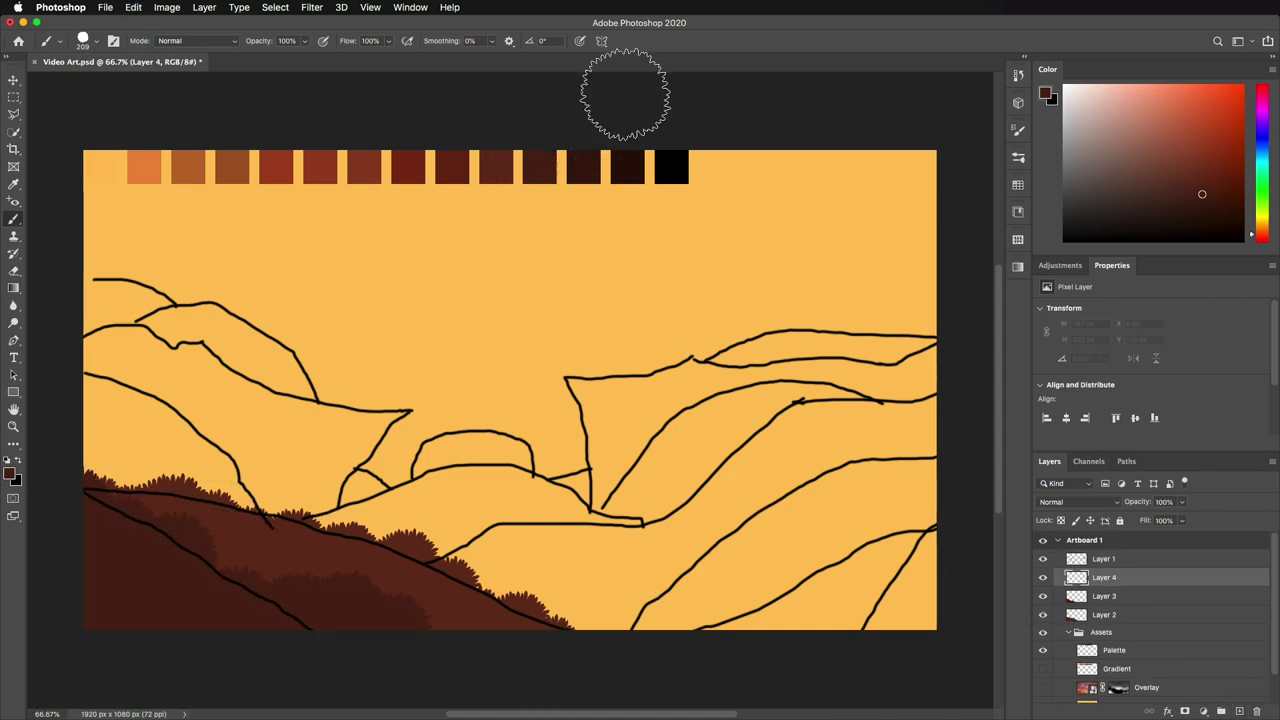
pyautogui.moveTo(244, 648)
pyautogui.mouseDown()
pyautogui.moveTo(117, 577)
pyautogui.moveTo(97, 633)
pyautogui.moveTo(111, 640)
pyautogui.moveTo(120, 571)
pyautogui.moveTo(86, 594)
pyautogui.moveTo(223, 651)
pyautogui.moveTo(300, 640)
pyautogui.mouseUp()
pyautogui.keyDown('alt'); pyautogui.click(618, 173); pyautogui.keyUp('alt')
# Step: Add a layer beneath Layer 2 and paint the large right-hand hill in dark red-brown with a smaller bush brush
pyautogui.moveTo(400, 479); pyautogui.dragTo(356, 480)
pyautogui.click(1154, 614)
pyautogui.click(1239, 711)
pyautogui.moveTo(1160, 617); pyautogui.dragTo(1160, 641)
pyautogui.click(463, 578)
pyautogui.click(497, 546)
pyautogui.moveTo(530, 555)
pyautogui.mouseDown()
pyautogui.moveTo(687, 531)
pyautogui.moveTo(815, 429)
pyautogui.moveTo(898, 429)
pyautogui.moveTo(926, 434)
pyautogui.moveTo(418, 644)
pyautogui.moveTo(865, 529)
pyautogui.moveTo(781, 617)
pyautogui.moveTo(935, 615)
pyautogui.mouseUp()
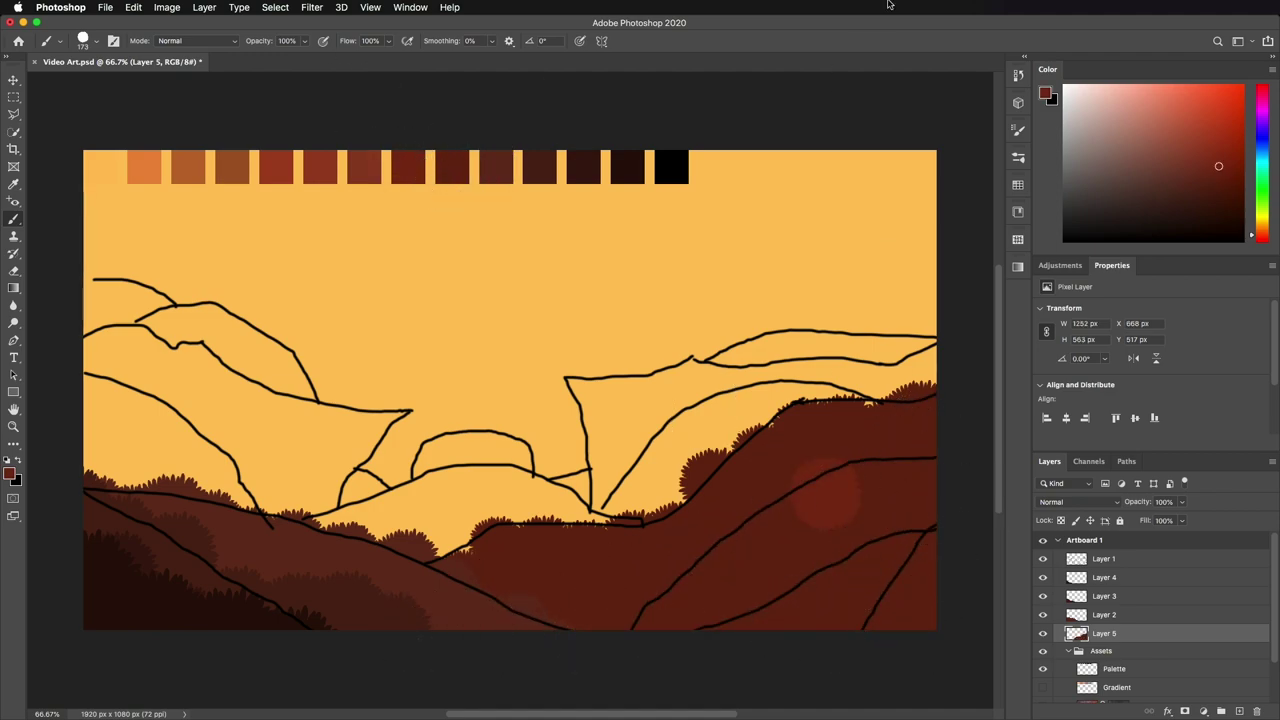
# Step: Add two layers beneath Layer 5 and paint the hill behind the right-hand hill and the central hill in red-brown tones
pyautogui.press('super+shift+alt+n')
pyautogui.moveTo(629, 523)
pyautogui.mouseDown()
pyautogui.moveTo(695, 440)
pyautogui.moveTo(800, 414)
pyautogui.moveTo(677, 443)
pyautogui.moveTo(620, 522)
pyautogui.moveTo(766, 403)
pyautogui.moveTo(854, 434)
pyautogui.mouseUp()
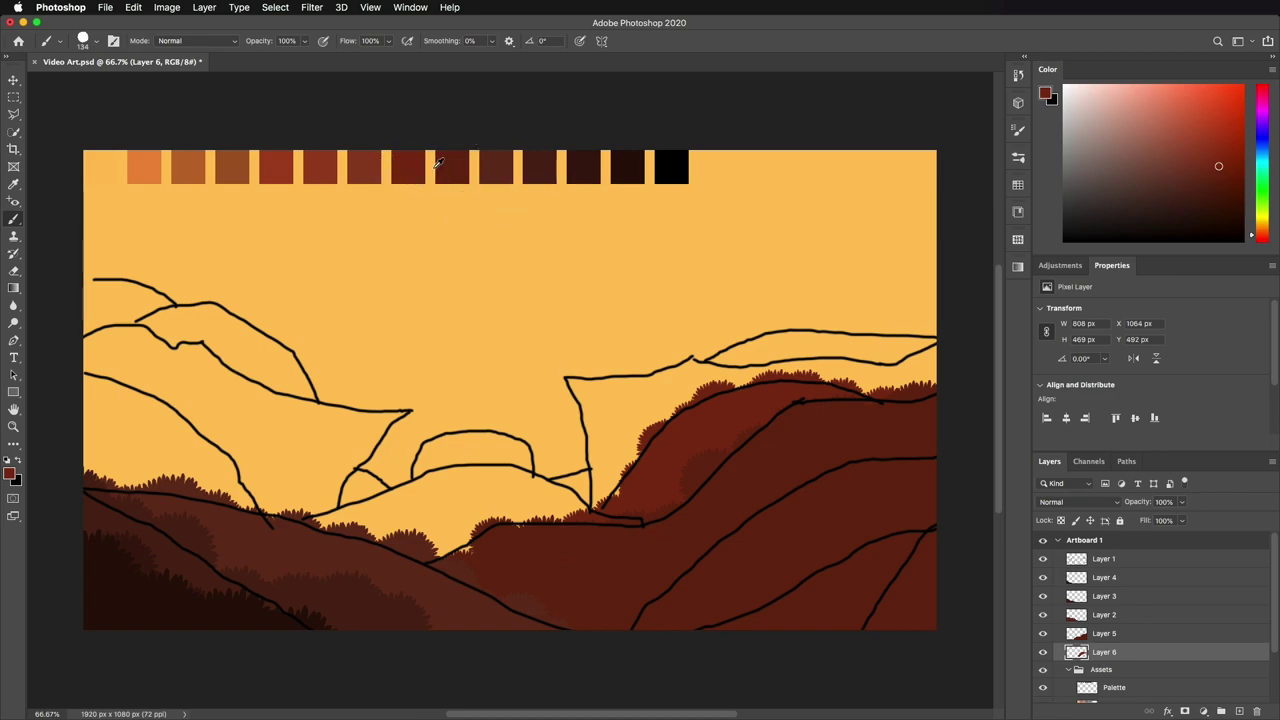
pyautogui.click(1238, 711)
pyautogui.moveTo(1104, 652); pyautogui.dragTo(1113, 678)
pyautogui.moveTo(585, 528)
pyautogui.mouseDown()
pyautogui.moveTo(508, 486)
pyautogui.moveTo(443, 493)
pyautogui.moveTo(365, 512)
pyautogui.moveTo(290, 560)
pyautogui.moveTo(390, 531)
pyautogui.moveTo(556, 529)
pyautogui.mouseUp()
# Step: Paint the middle hill on the left side in dark red on Layer 5, enlarging the bush brush to 224 px
pyautogui.click(1146, 636)
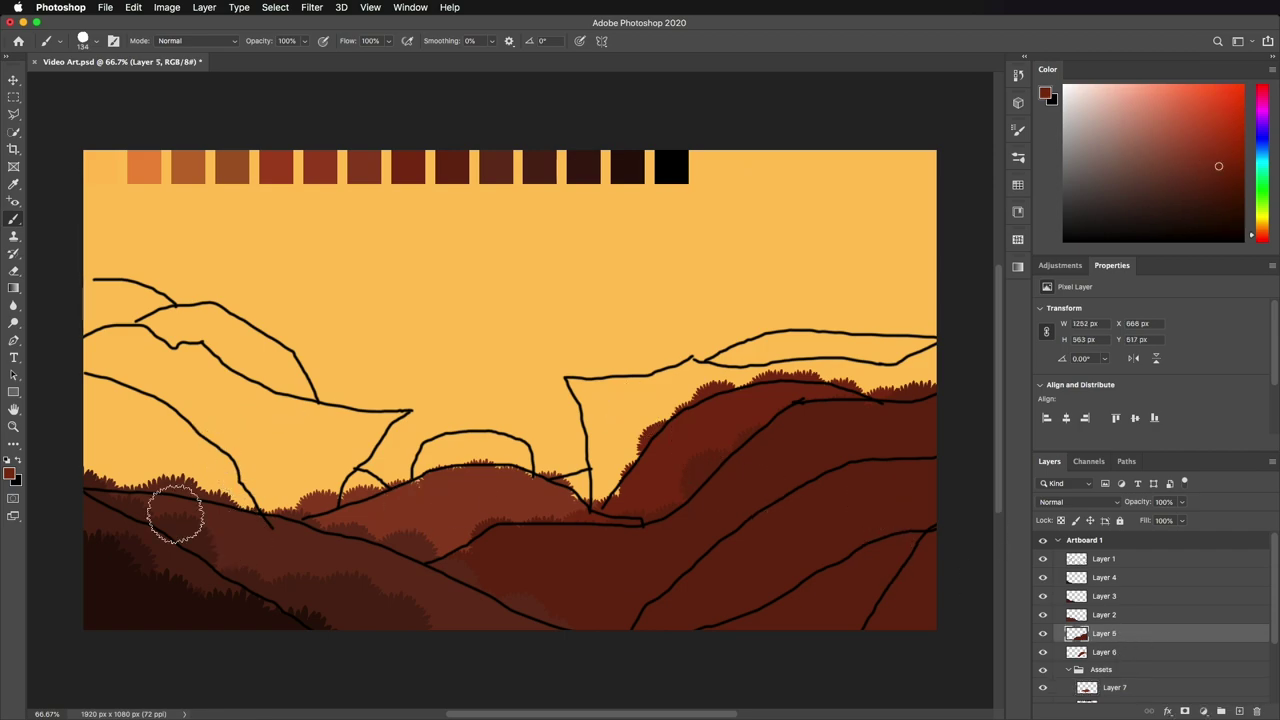
pyautogui.moveTo(229, 505)
pyautogui.mouseDown()
pyautogui.moveTo(103, 408)
pyautogui.moveTo(237, 513)
pyautogui.moveTo(286, 528)
pyautogui.moveTo(137, 423)
pyautogui.moveTo(104, 434)
pyautogui.moveTo(175, 500)
pyautogui.moveTo(195, 472)
pyautogui.mouseUp()
pyautogui.press(']')
pyautogui.press(']')
pyautogui.press(']')
pyautogui.click(95, 413)
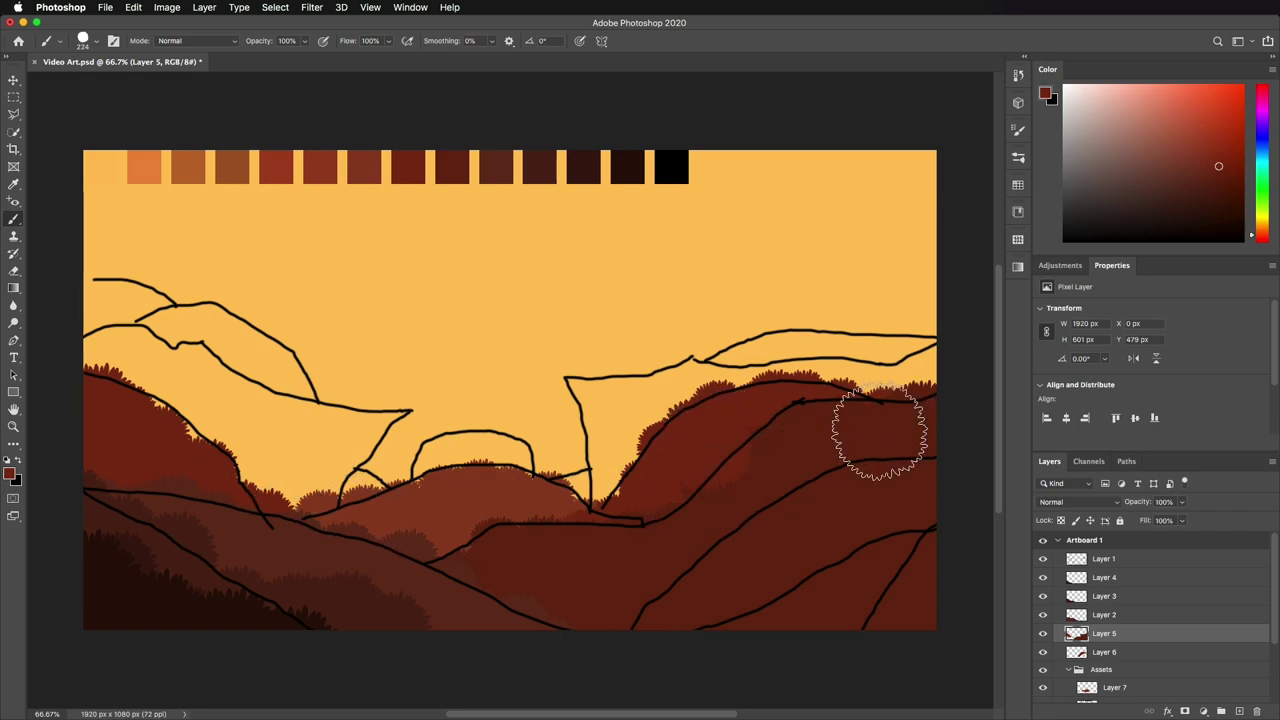
# Step: Cut the left hill out of Layer 5 and paste it back in place on its own layer above Layer 6
pyautogui.click(1043, 633)
pyautogui.click(1043, 633)
pyautogui.click(14, 97)
pyautogui.moveTo(84, 326); pyautogui.dragTo(395, 597)
pyautogui.press('Delete')
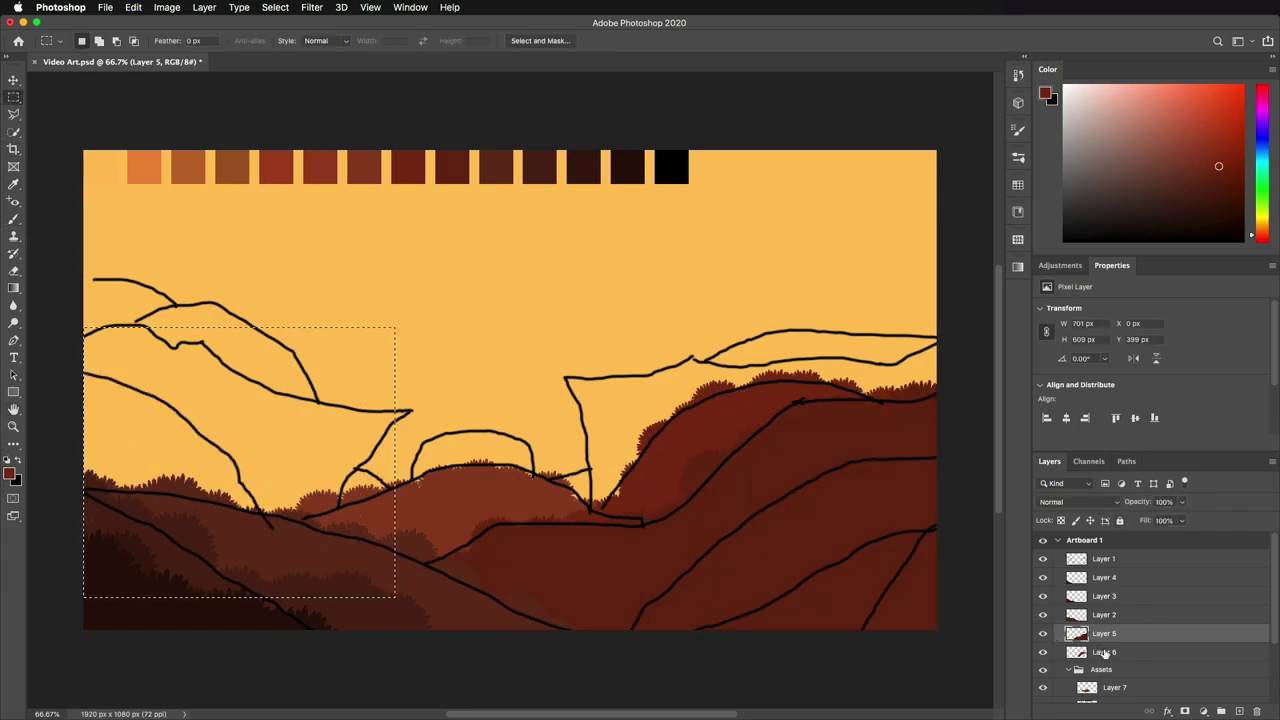
pyautogui.click(1160, 652)
pyautogui.scroll(-3, 1180, 685)
pyautogui.press('super+v')
pyautogui.press('v')
pyautogui.moveTo(186, 416); pyautogui.dragTo(138, 418)
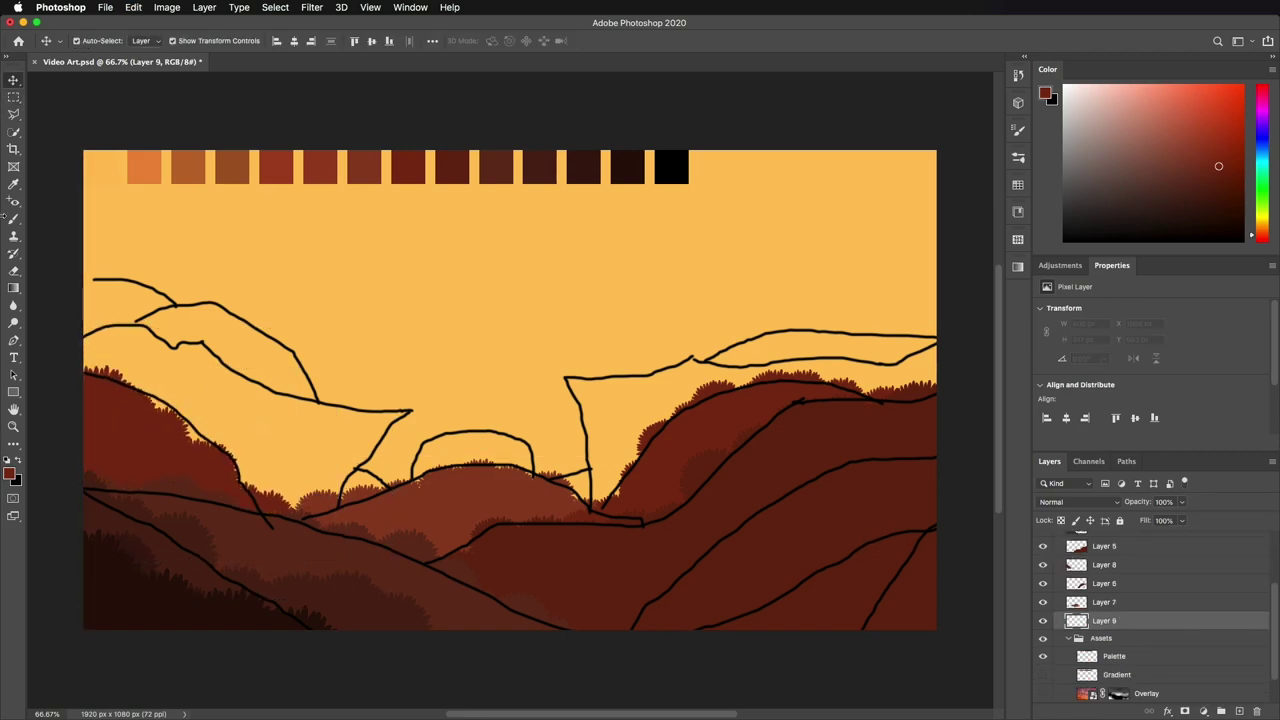
# Step: Paint the red hill behind the left slope on Layer 9 with a 123 px bush brush and a sampled palette red
pyautogui.press('b')
pyautogui.keyDown('alt'); pyautogui.click(443, 503); pyautogui.keyUp('alt')
pyautogui.click(431, 279)
pyautogui.press('super+z')
pyautogui.keyDown('alt'); pyautogui.click(320, 167); pyautogui.keyUp('alt')
pyautogui.moveTo(100, 345)
pyautogui.mouseDown()
pyautogui.moveTo(222, 402)
pyautogui.moveTo(300, 422)
pyautogui.moveTo(272, 449)
pyautogui.mouseUp()
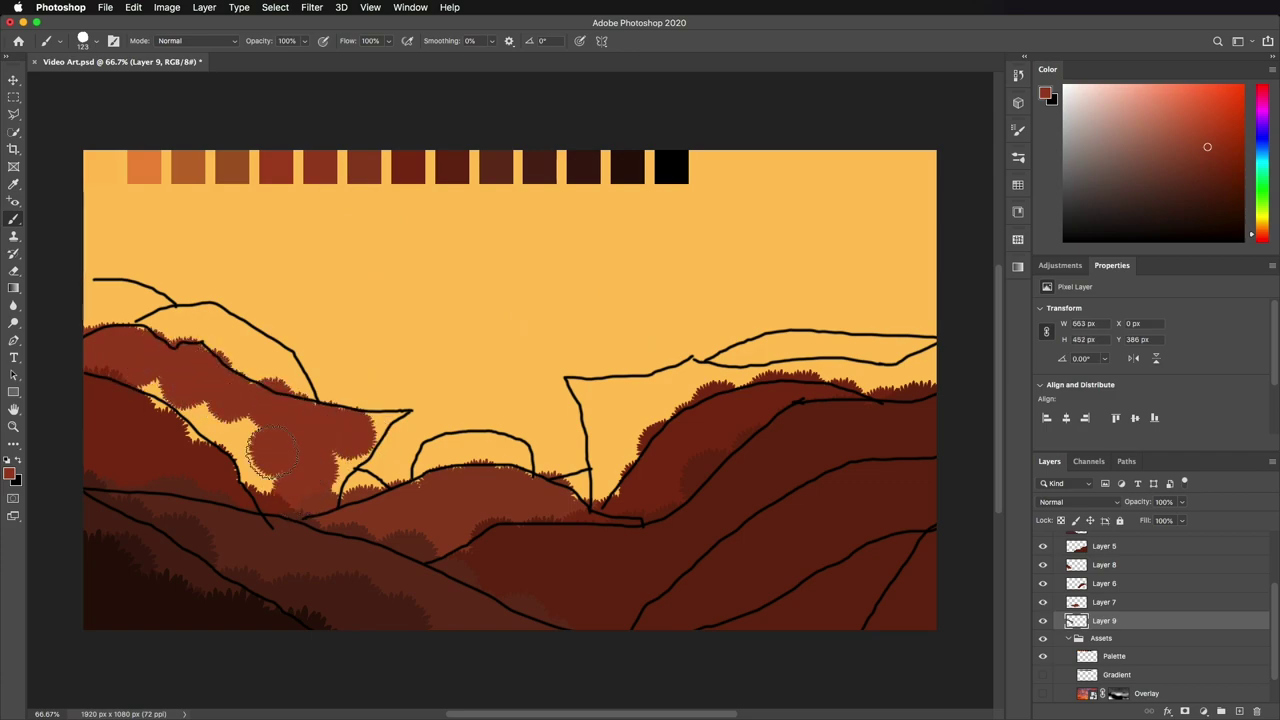
# Step: Add a layer beneath Layer 9 and paint the red hill and cliff behind the right-hand slopes
pyautogui.hotkey('ctrl', 'shift', 'alt', 'n')
pyautogui.moveTo(1105, 621); pyautogui.dragTo(1140, 648)
pyautogui.keyDown('alt'); pyautogui.click(345, 170); pyautogui.keyUp('alt')
pyautogui.moveTo(600, 500)
pyautogui.mouseDown()
pyautogui.moveTo(598, 385)
pyautogui.moveTo(640, 426)
pyautogui.moveTo(700, 387)
pyautogui.moveTo(775, 385)
pyautogui.moveTo(625, 452)
pyautogui.mouseUp()
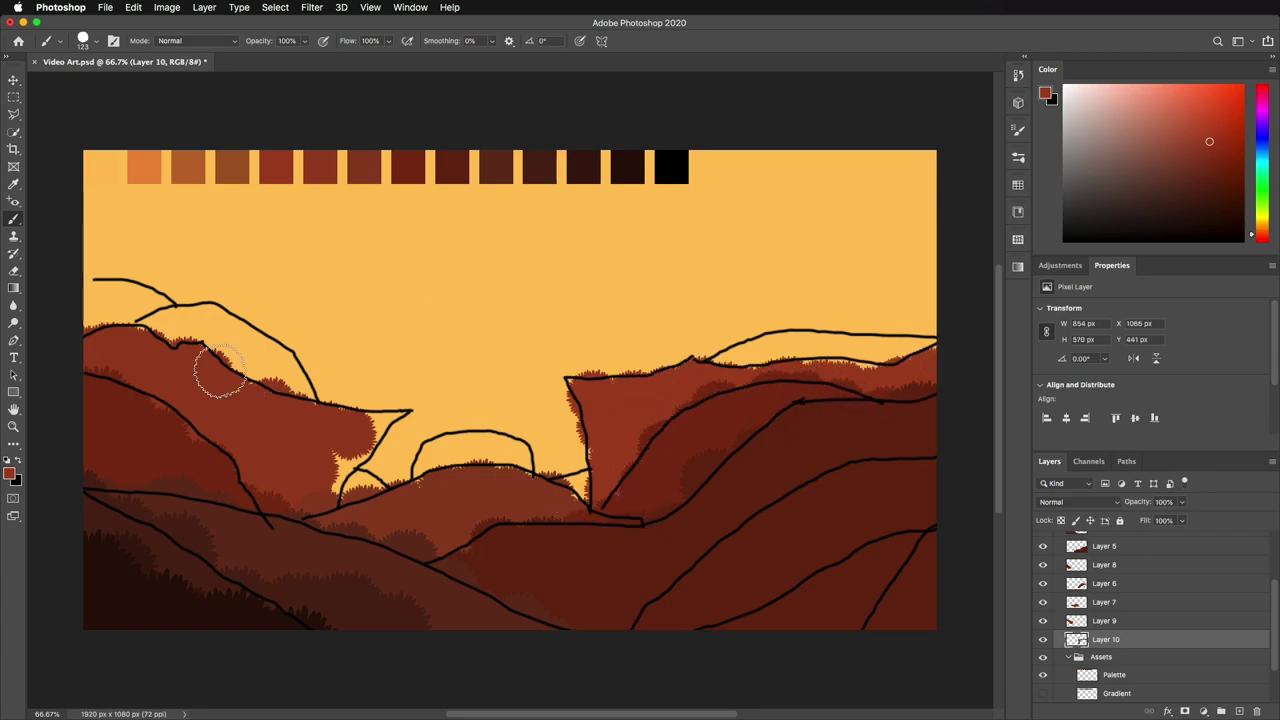
# Step: Sample the medium brown palette swatch as the foreground colour
pyautogui.click(294, 180)
pyautogui.press('super+z')
pyautogui.keyDown('alt'); pyautogui.click(232, 170); pyautogui.keyUp('alt')
pyautogui.moveTo(325, 425)
pyautogui.mouseDown()
pyautogui.moveTo(235, 353)
pyautogui.moveTo(165, 338)
pyautogui.moveTo(255, 380)
pyautogui.mouseUp()
pyautogui.moveTo(740, 362); pyautogui.dragTo(777, 357)
pyautogui.press('super+z')
pyautogui.press('super+z')
pyautogui.press('super+z')
pyautogui.press('super+z')
# Step: Add a layer beneath Layer 10 and paint the brown background hills on the right and left ridges
pyautogui.click(1240, 711)
pyautogui.moveTo(1140, 640); pyautogui.dragTo(1140, 666)
pyautogui.moveTo(734, 362); pyautogui.dragTo(909, 353)
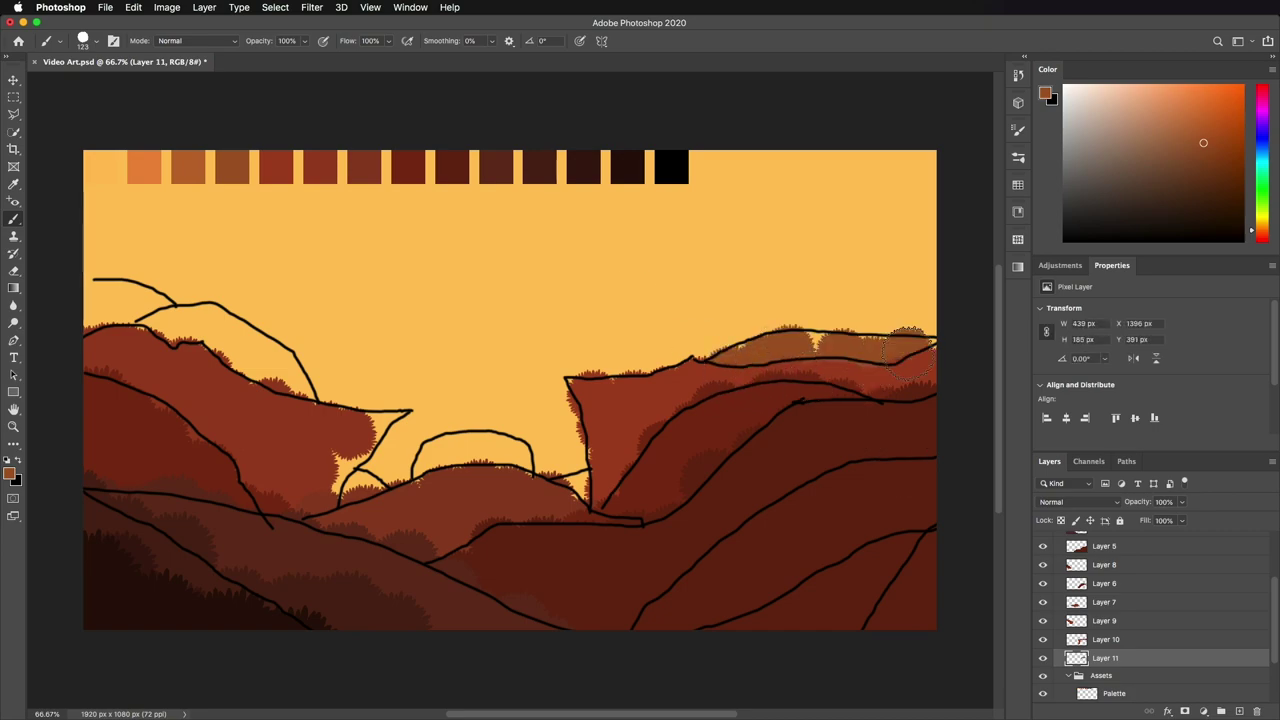
pyautogui.moveTo(327, 397)
pyautogui.mouseDown()
pyautogui.moveTo(260, 351)
pyautogui.moveTo(176, 329)
pyautogui.moveTo(291, 407)
pyautogui.mouseUp()
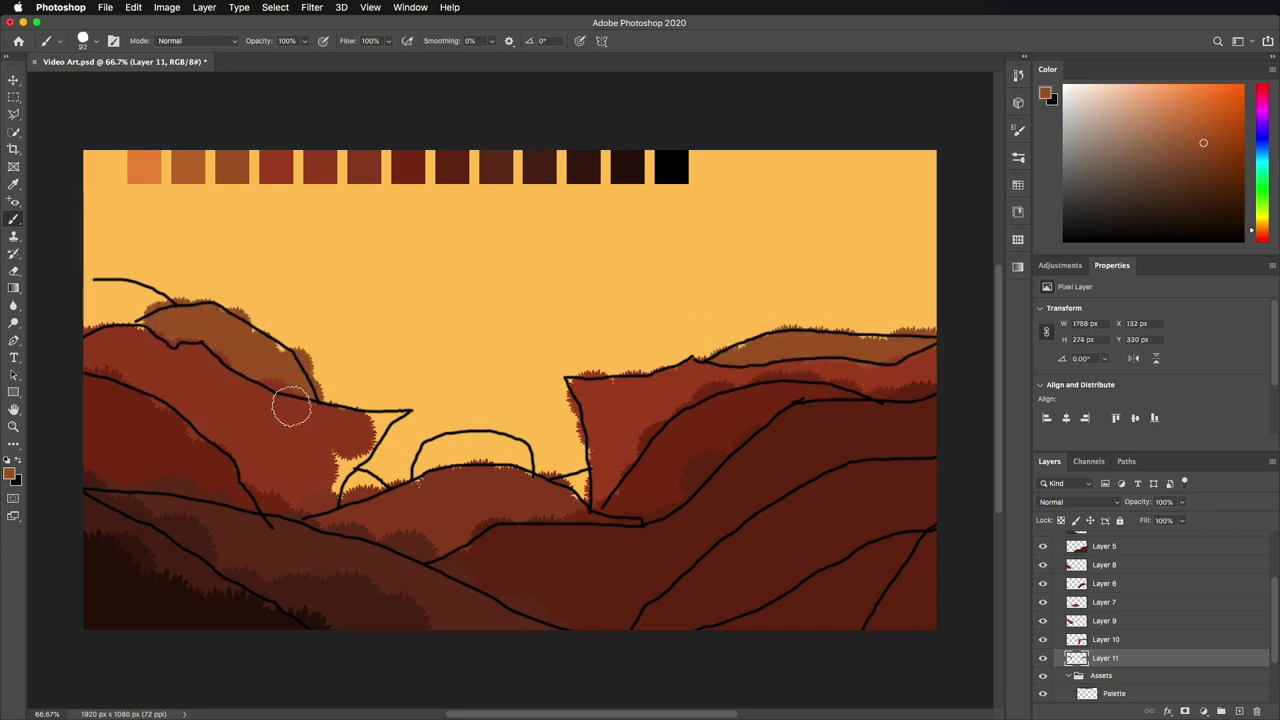
# Step: Add a layer beneath Layer 11 and paint the farthest ridges on both sides in the lighter orange-brown swatch
pyautogui.click(1239, 711)
pyautogui.keyDown('alt'); pyautogui.click(195, 167); pyautogui.keyUp('alt')
pyautogui.moveTo(165, 300)
pyautogui.mouseDown()
pyautogui.moveTo(110, 295)
pyautogui.moveTo(137, 300)
pyautogui.mouseUp()
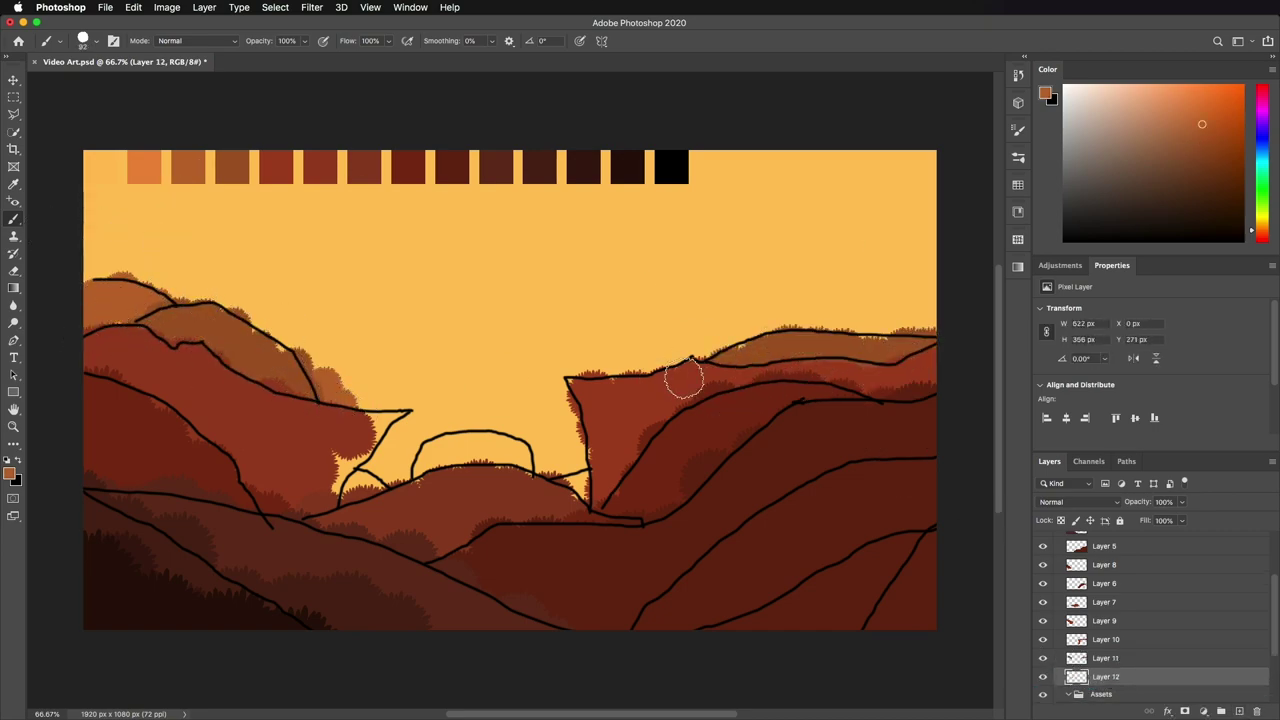
pyautogui.moveTo(684, 379); pyautogui.dragTo(713, 371)
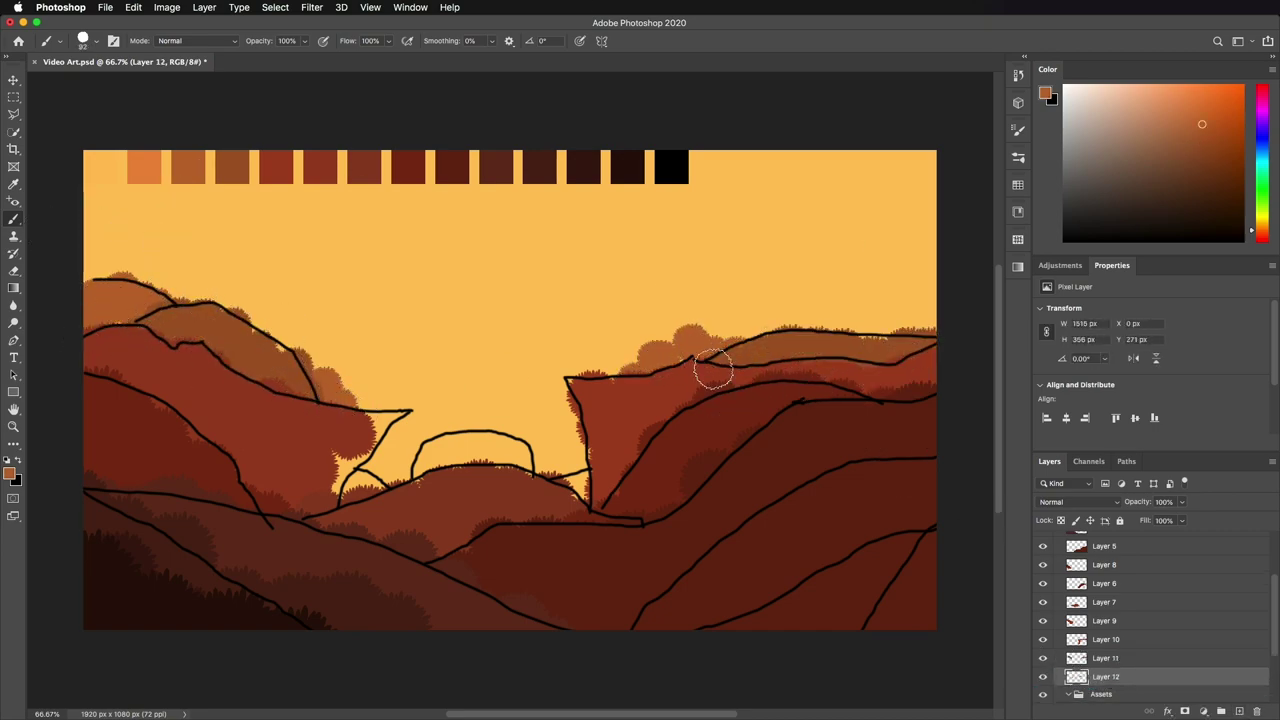
# Step: Fill the gaps on both sides of the central hill with brown bushes on Layer 11 and hide the sketch layer
pyautogui.click(1105, 658)
pyautogui.scroll(5, 1103, 594)
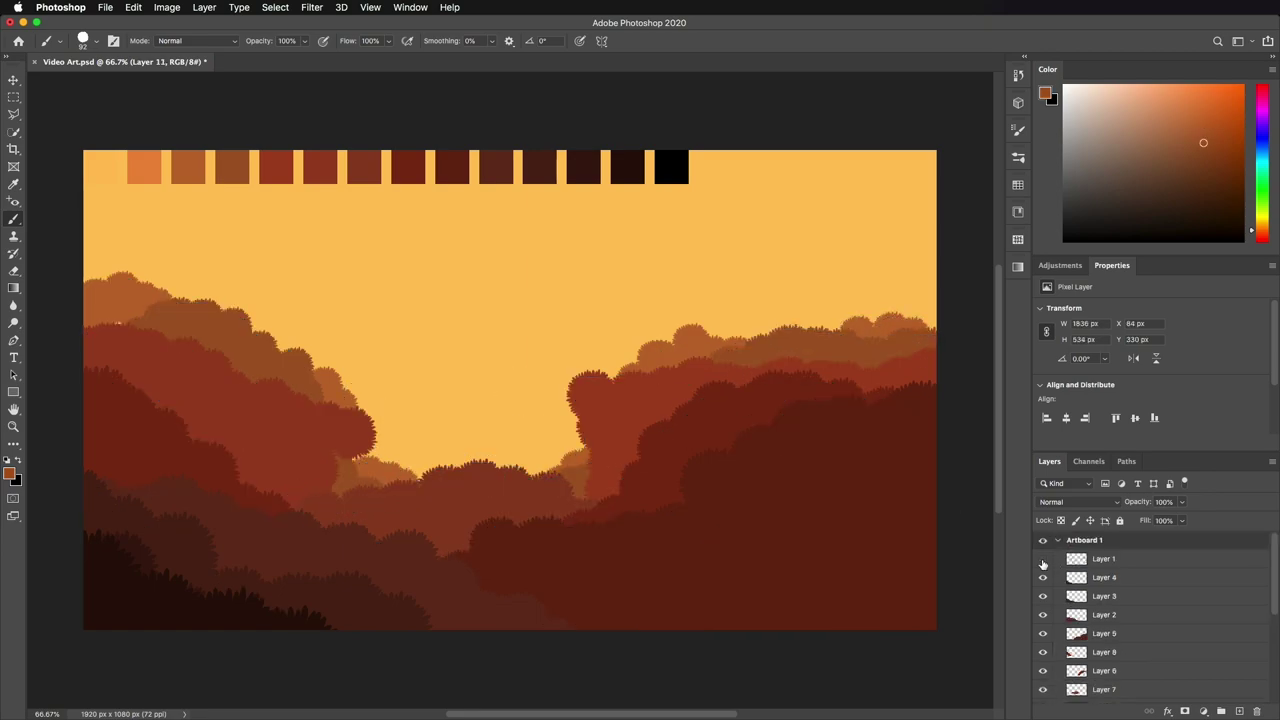
# Step: Paint a dark brown hill on Layer 3 across the lower-right slope, following the sketch, with a 202 px bush brush
pyautogui.keyDown('alt'); pyautogui.click(583, 167); pyautogui.keyUp('alt')
pyautogui.scroll(-5, 1129, 563)
pyautogui.scroll(5, 1129, 563)
pyautogui.click(1129, 561)
pyautogui.click(1130, 578)
pyautogui.click(1043, 599)
pyautogui.click(1043, 599)
pyautogui.keyDown('alt'); pyautogui.click(540, 167); pyautogui.keyUp('alt')
pyautogui.moveTo(650, 605)
pyautogui.mouseDown()
pyautogui.moveTo(702, 607)
pyautogui.moveTo(811, 514)
pyautogui.moveTo(919, 494)
pyautogui.mouseUp()
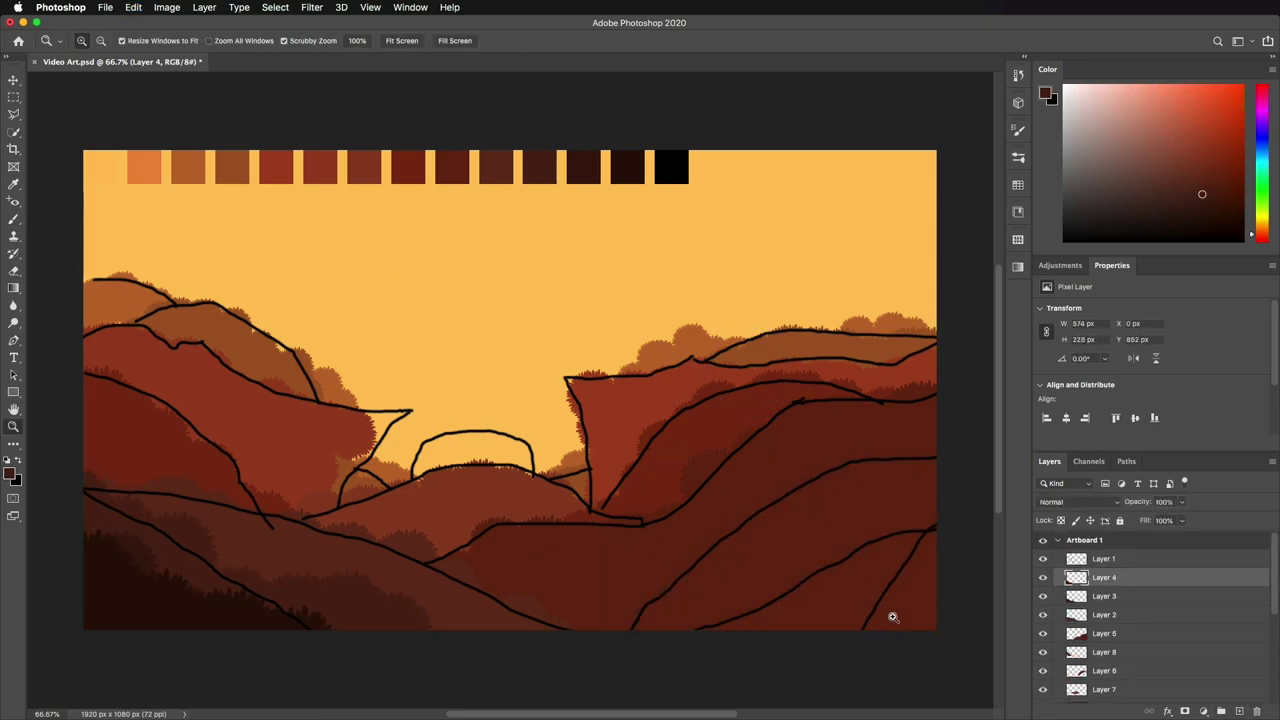
pyautogui.keyDown('super'); pyautogui.click(737, 583); pyautogui.keyUp('super')
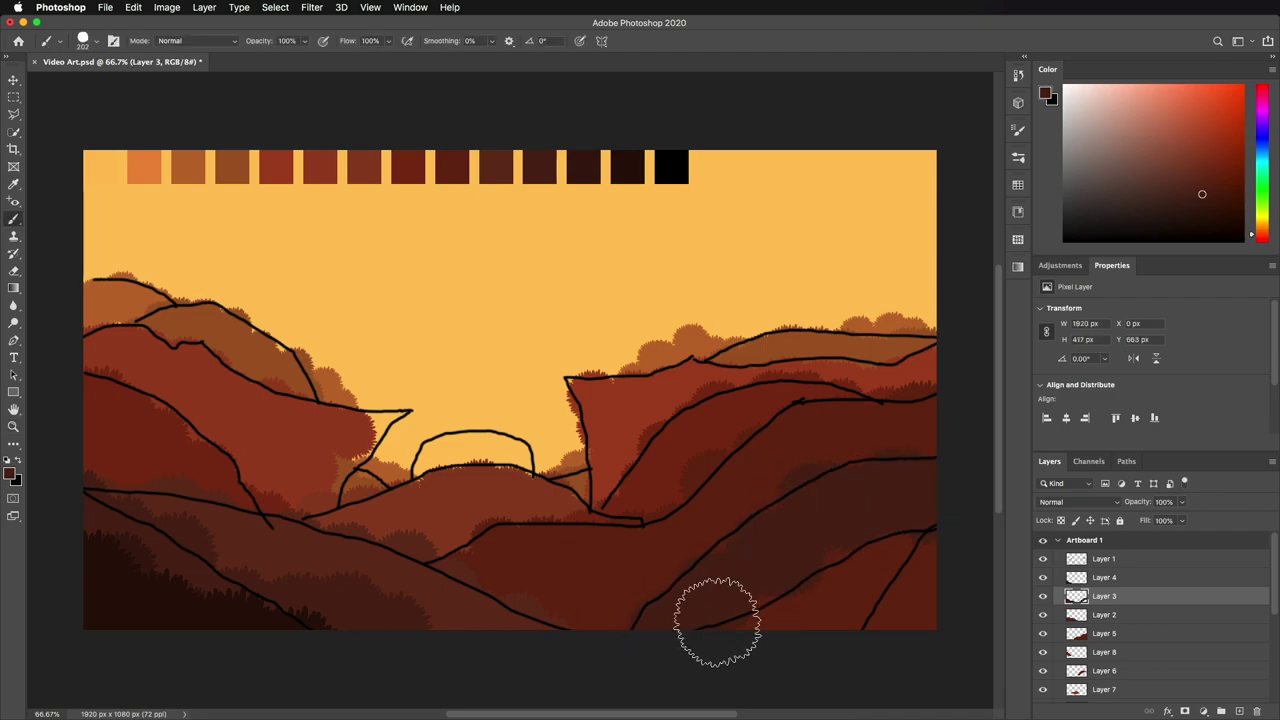
pyautogui.moveTo(651, 614); pyautogui.dragTo(914, 553)
# Step: Paint the nearer lower-right hill on Layer 4 in the near-black brown palette colour
pyautogui.click(1111, 583)
pyautogui.keyDown('alt'); pyautogui.click(627, 167); pyautogui.keyUp('alt')
pyautogui.moveTo(714, 629)
pyautogui.mouseDown()
pyautogui.moveTo(785, 611)
pyautogui.moveTo(919, 537)
pyautogui.mouseUp()
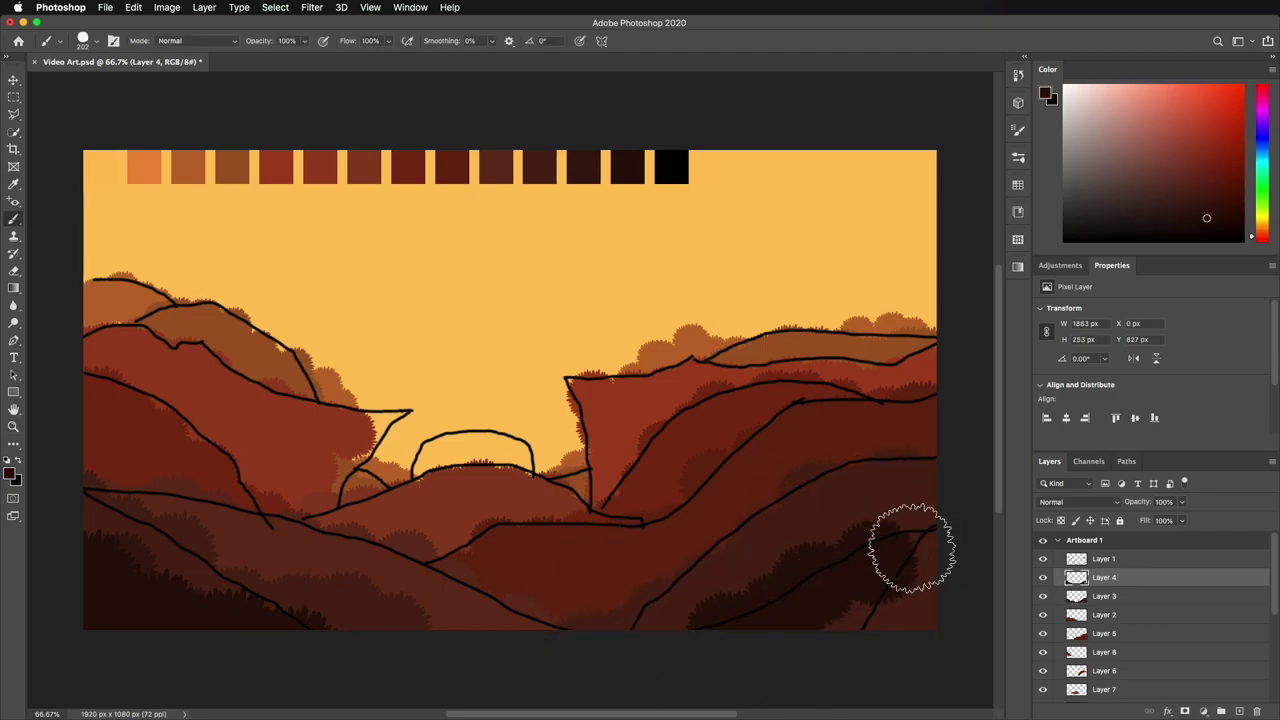
pyautogui.moveTo(695, 660); pyautogui.dragTo(890, 605)
# Step: Add a layer above Layer 4, paint black bushes in the artwork's bottom-right corner and hide the sketch layer
pyautogui.click(1239, 711)
pyautogui.keyDown('alt'); pyautogui.click(671, 167); pyautogui.keyUp('alt')
pyautogui.moveTo(942, 566)
pyautogui.mouseDown()
pyautogui.moveTo(940, 615)
pyautogui.moveTo(838, 660)
pyautogui.mouseUp()
pyautogui.click(1043, 559)
pyautogui.press('m')
pyautogui.press('b')
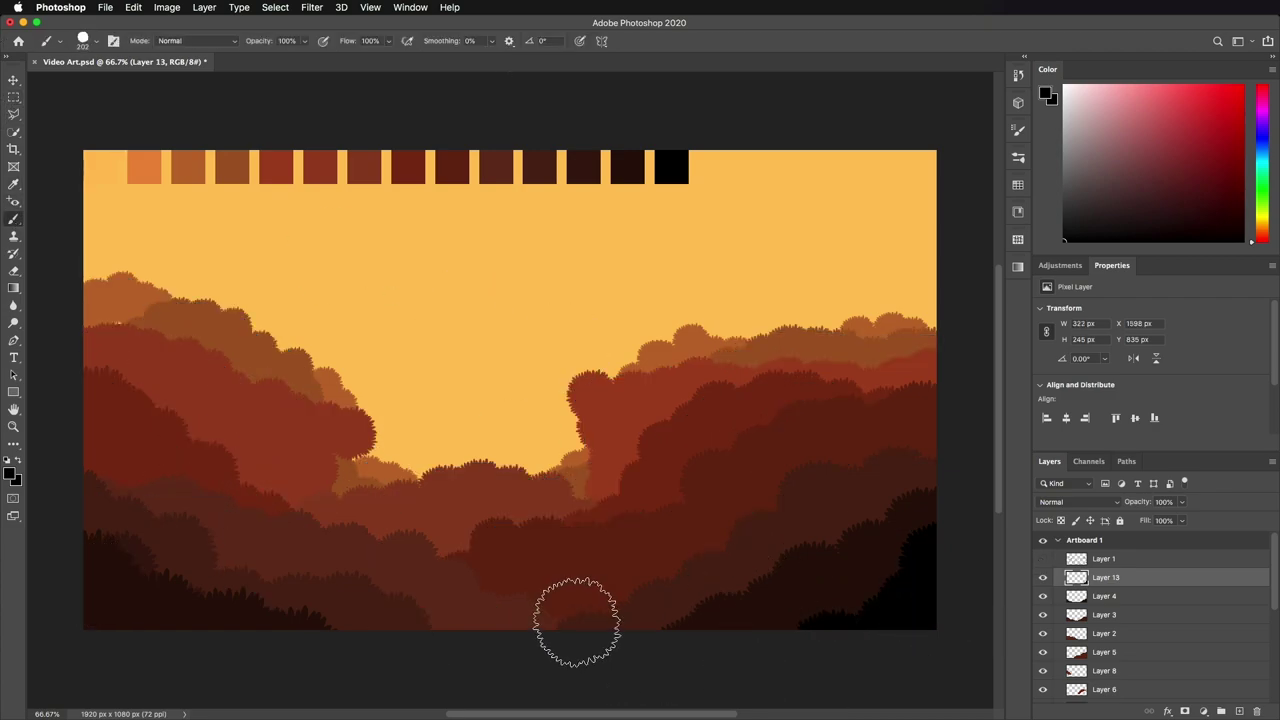
# Step: Choose the Rock 2 brush at 51 px and extend the tip of the left red hill on Layer 9 with its own colour
pyautogui.keyDown('alt'); pyautogui.click(541, 594); pyautogui.keyUp('alt')
pyautogui.click(90, 41)
pyautogui.scroll(3, 77, 192)
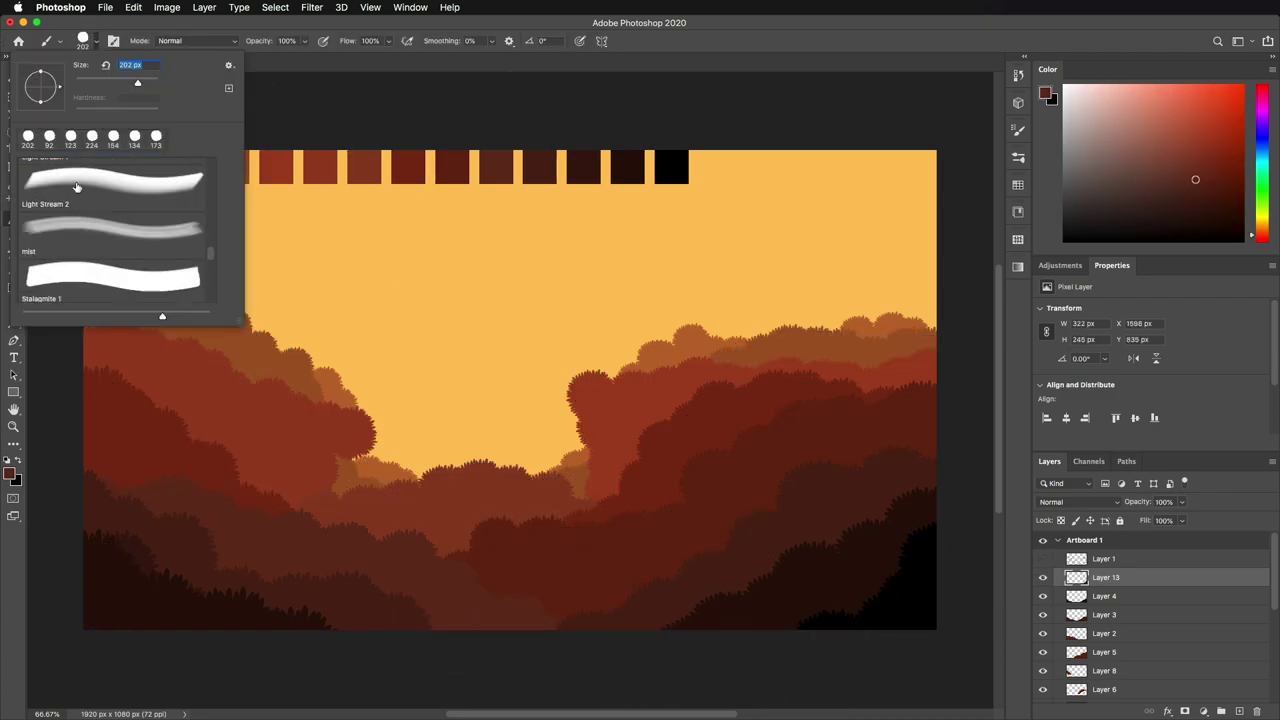
pyautogui.doubleClick(72, 216)
pyautogui.press('v')
pyautogui.click(340, 425)
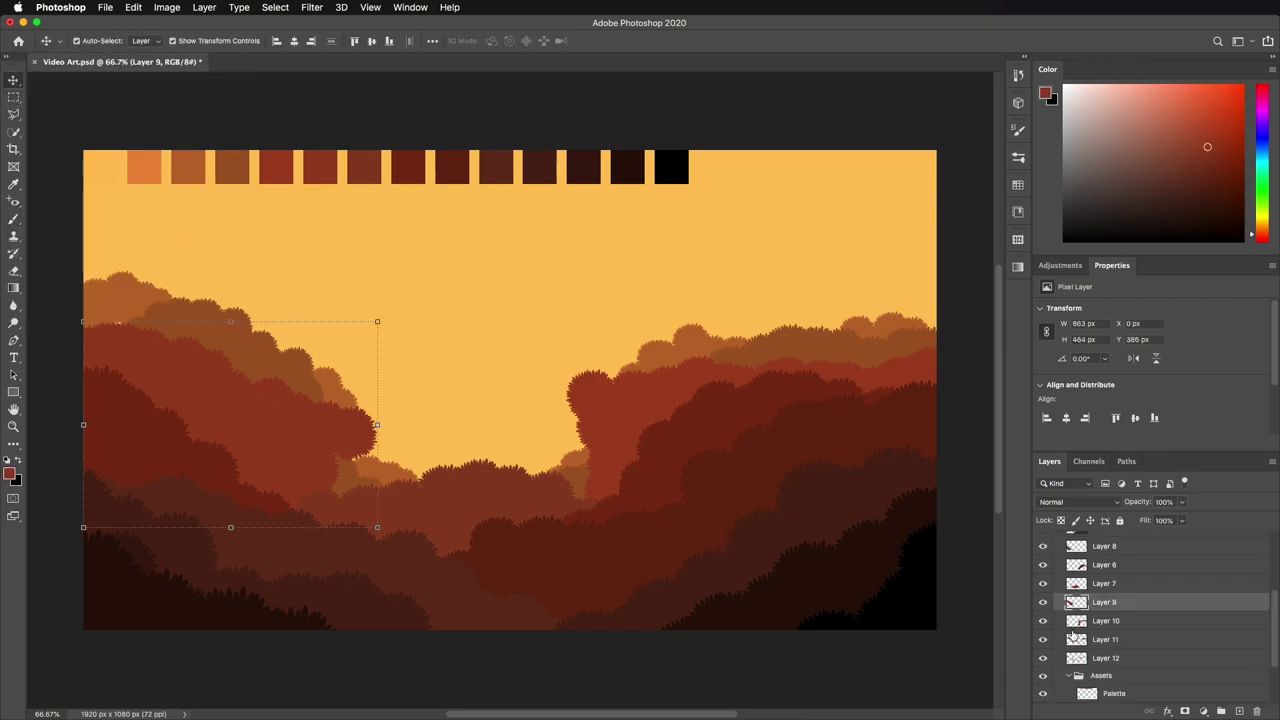
pyautogui.press('b')
pyautogui.keyDown('alt'); pyautogui.click(348, 432); pyautogui.keyUp('alt')
# Step: Switch to the Rock 4 brush and reshape the left red hill's tip into a jagged cliff edge
pyautogui.click(95, 41)
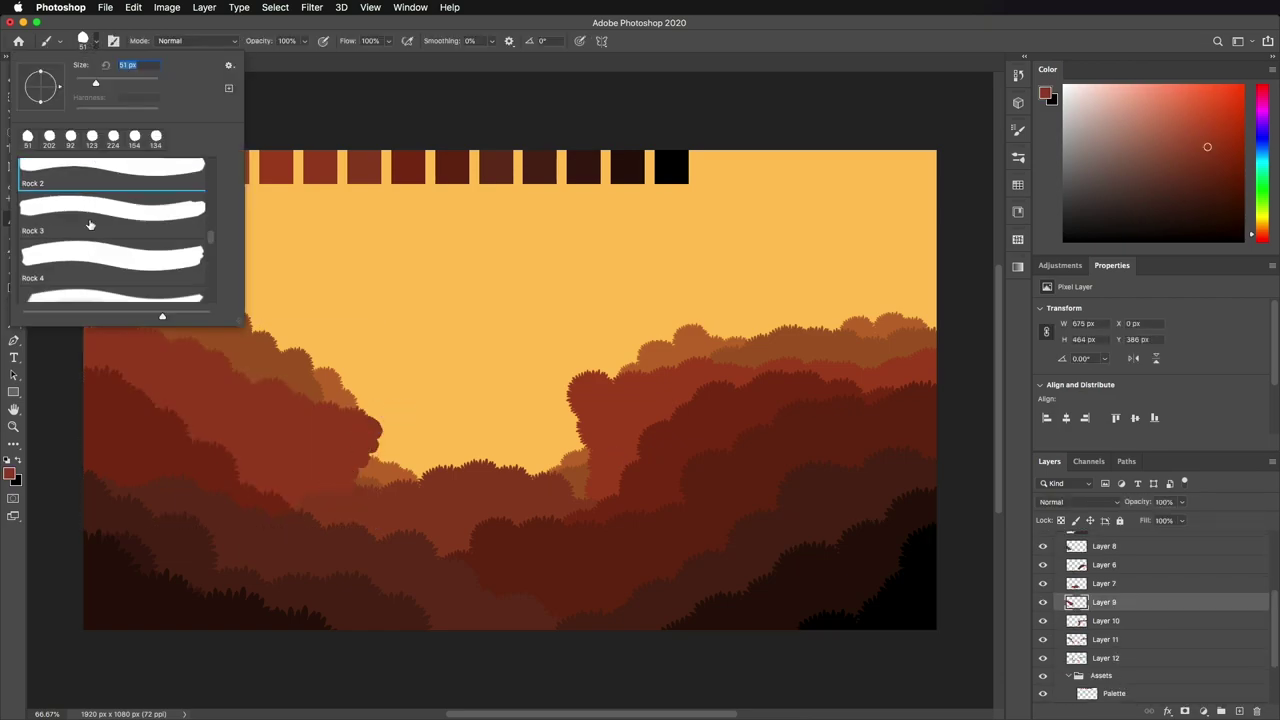
pyautogui.click(90, 254)
pyautogui.moveTo(363, 449); pyautogui.dragTo(364, 427)
# Step: Paint a rocky cliff edge on the right-hand red hill on Layer 10 with rock brushes
pyautogui.click(1104, 621)
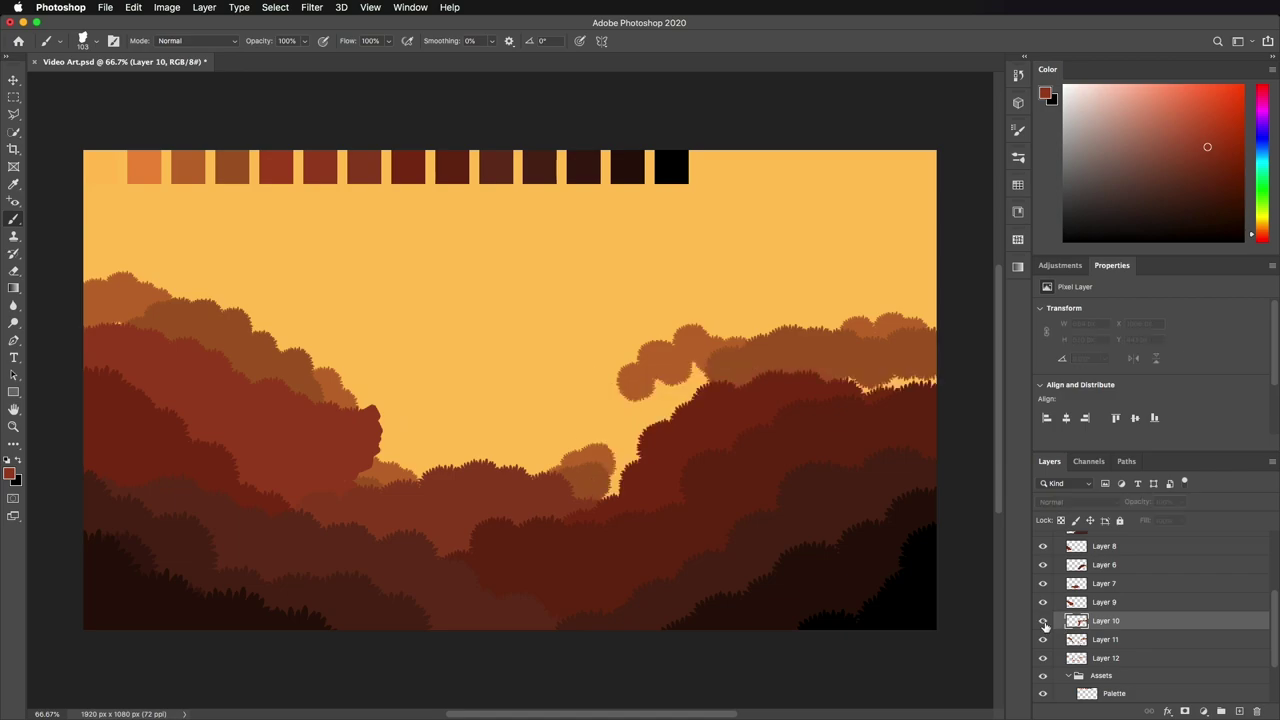
pyautogui.moveTo(566, 395)
pyautogui.mouseDown()
pyautogui.moveTo(585, 440)
pyautogui.moveTo(600, 423)
pyautogui.mouseUp()
pyautogui.click(96, 41)
pyautogui.click(90, 190)
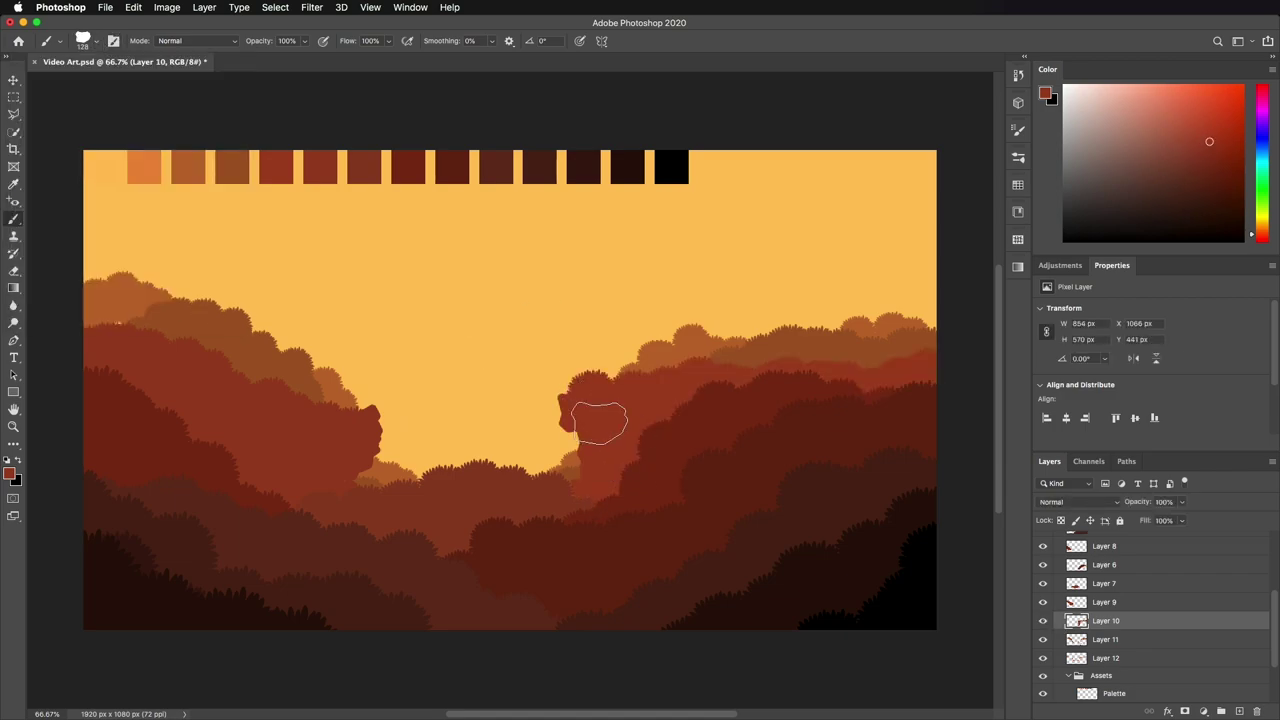
# Step: Add a layer beneath Layer 12 and paint orange distant cliffs in the valley gap with a 51 px rock brush
pyautogui.click(1132, 659)
pyautogui.keyDown('alt'); pyautogui.click(117, 283); pyautogui.keyUp('alt')
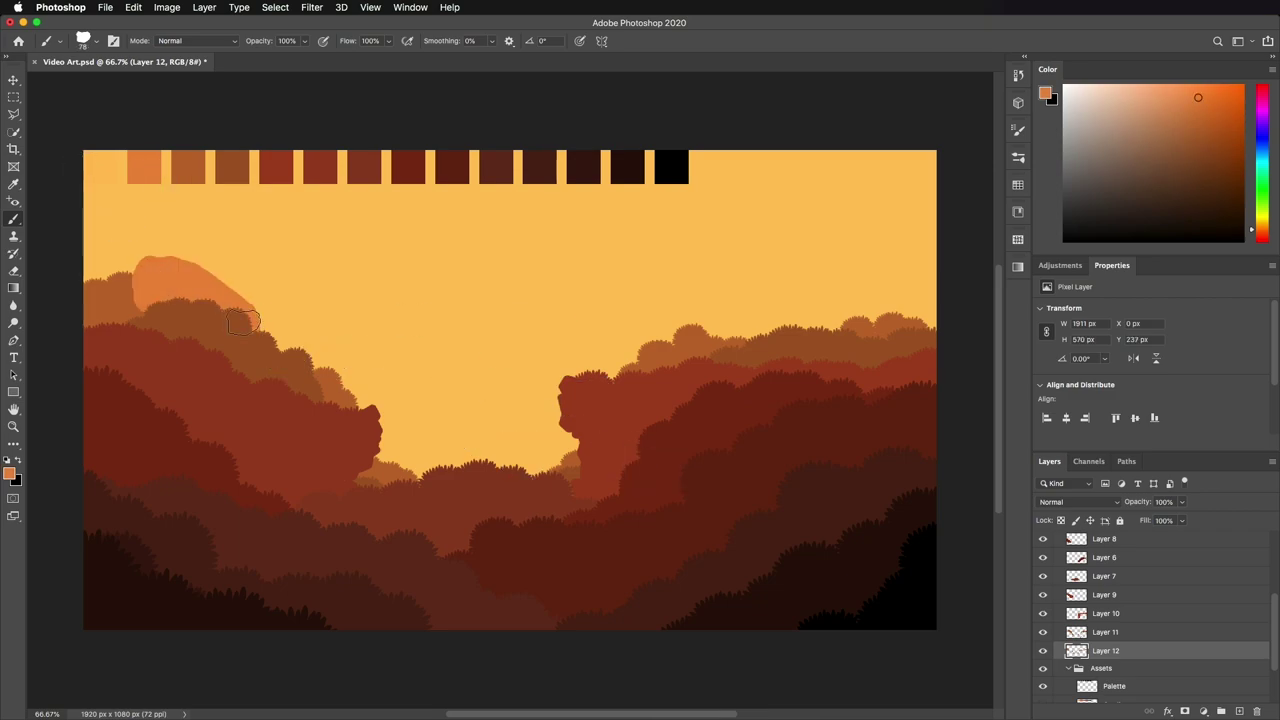
pyautogui.click(84, 41)
pyautogui.scroll(-3, 84, 243)
pyautogui.scroll(5, 86, 235)
pyautogui.click(84, 209)
pyautogui.click(99, 45)
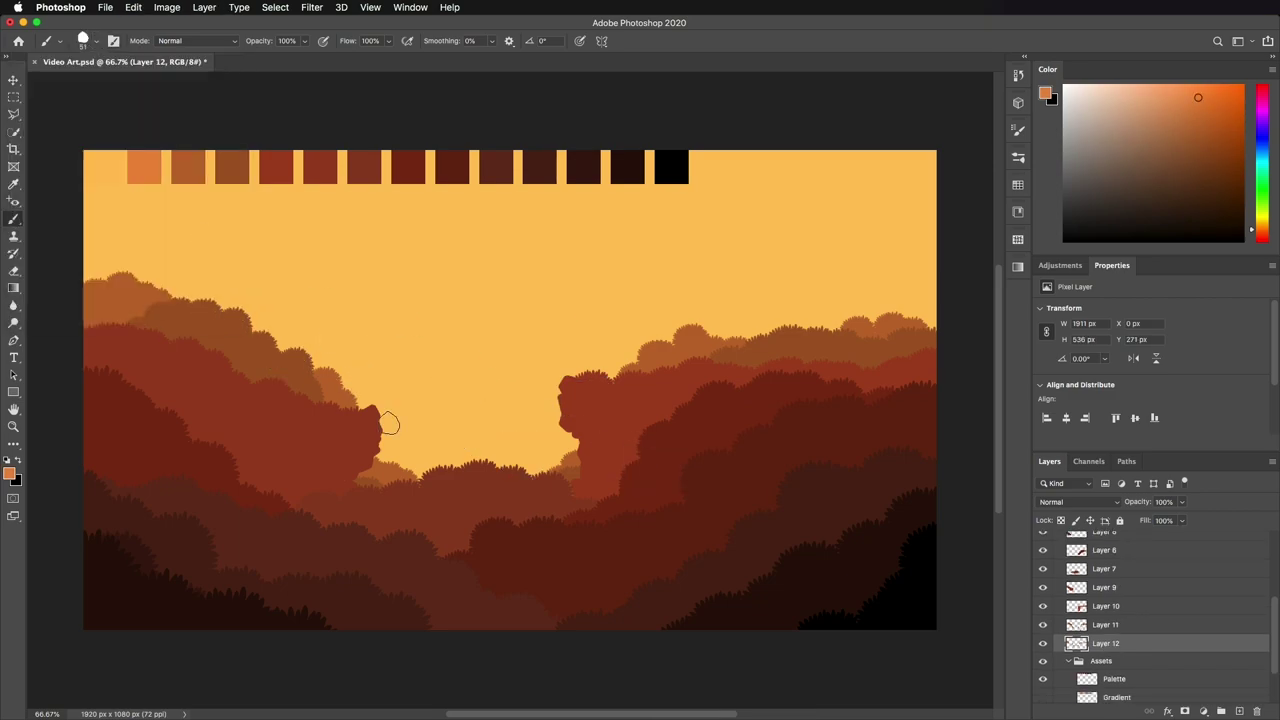
pyautogui.press('super+shift+alt+n')
pyautogui.moveTo(358, 402)
pyautogui.mouseDown()
pyautogui.moveTo(424, 416)
pyautogui.moveTo(460, 466)
pyautogui.mouseUp()
pyautogui.moveTo(541, 449); pyautogui.dragTo(525, 494)
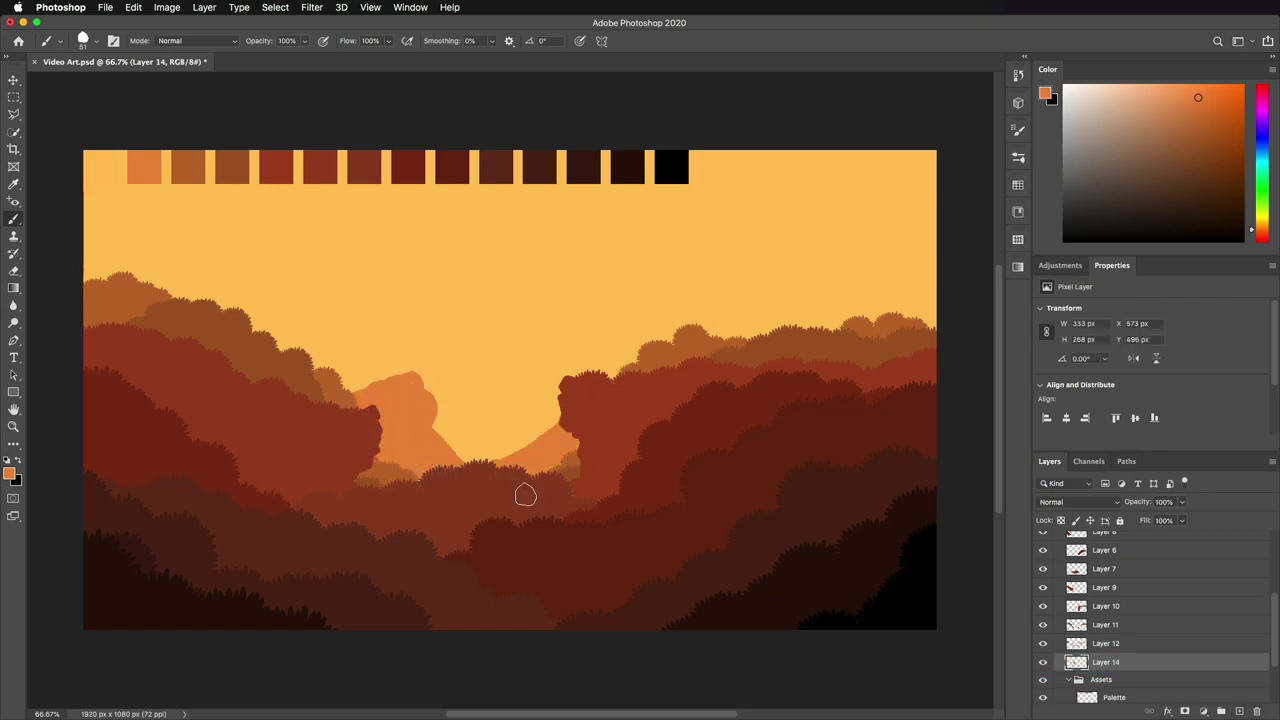
# Step: Paint tall orange cliffs behind the right-hand and left-hand hills on Layer 14, and show the Overlay sky layer
pyautogui.moveTo(612, 372); pyautogui.dragTo(720, 350)
pyautogui.moveTo(764, 305)
pyautogui.mouseDown()
pyautogui.moveTo(855, 341)
pyautogui.moveTo(802, 325)
pyautogui.moveTo(921, 312)
pyautogui.mouseUp()
pyautogui.moveTo(240, 307); pyautogui.dragTo(155, 295)
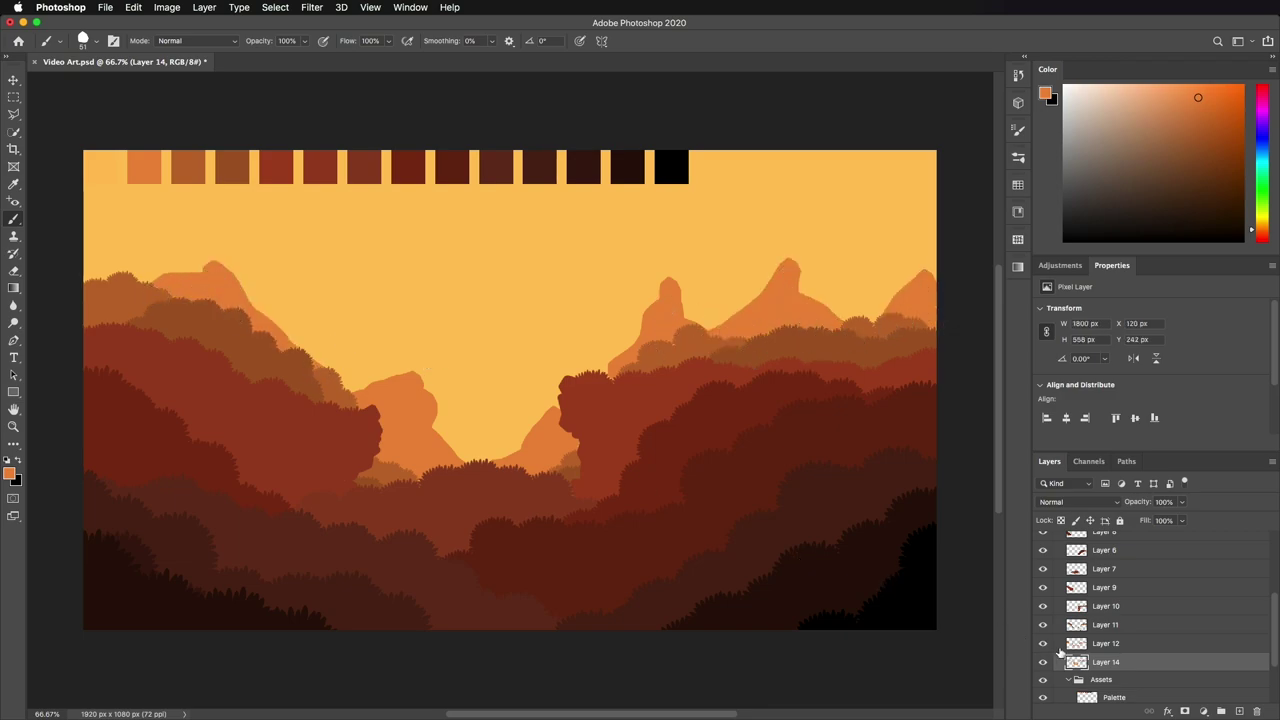
pyautogui.scroll(-3, 1059, 652)
pyautogui.click(1043, 657)
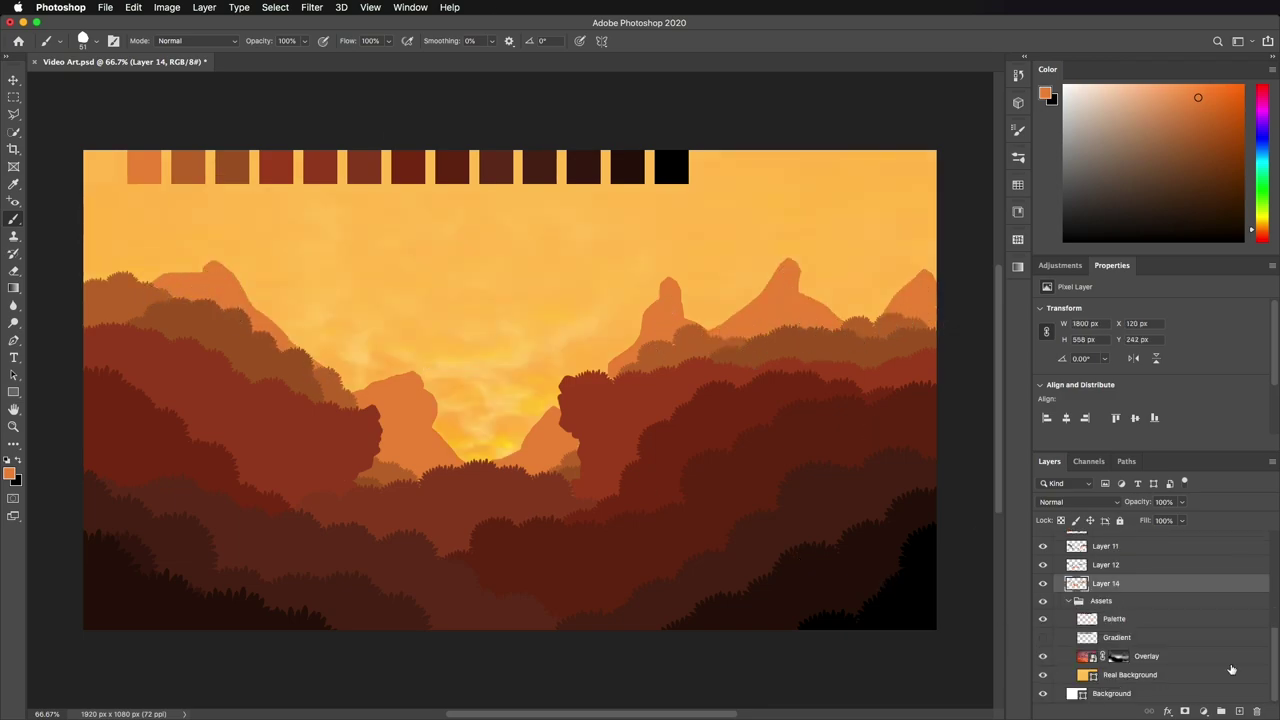
# Step: Add a layer beneath Layer 14 and choose a brighter orange for the farthest peaks
pyautogui.click(1239, 711)
pyautogui.moveTo(1166, 590); pyautogui.dragTo(1152, 610)
pyautogui.keyDown('alt'); pyautogui.click(486, 430); pyautogui.keyUp('alt')
pyautogui.moveTo(631, 284); pyautogui.dragTo(690, 312)
pyautogui.press('super+z')
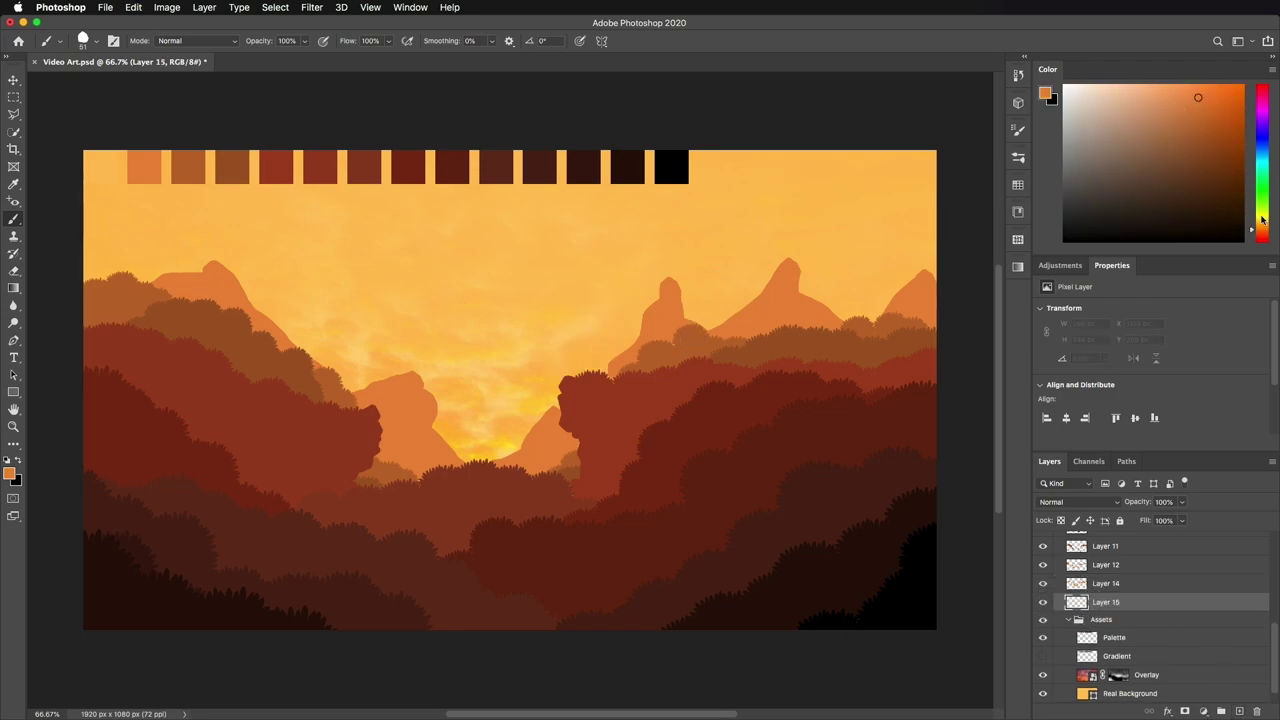
pyautogui.click(1260, 232)
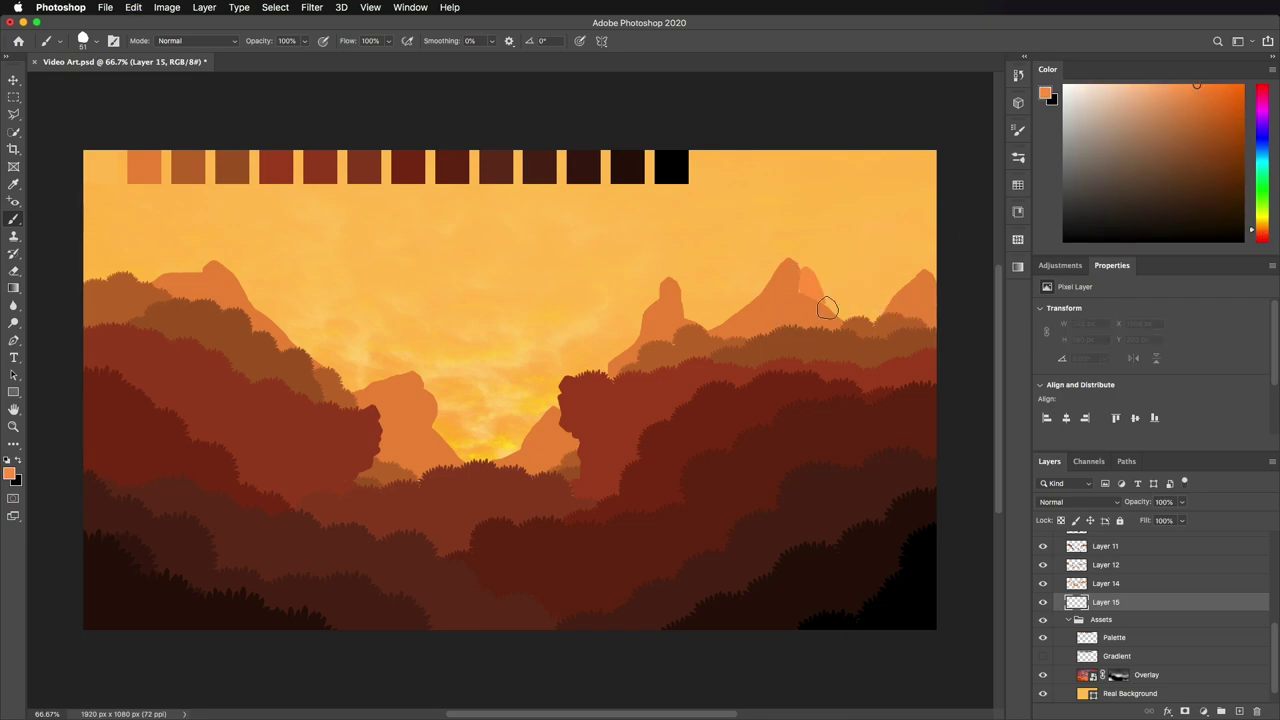
# Step: Paint the brighter orange far peaks behind the cliffs on both sides of the valley on Layer 15
pyautogui.press('super+z')
pyautogui.moveTo(828, 308)
pyautogui.mouseDown()
pyautogui.moveTo(913, 291)
pyautogui.moveTo(842, 268)
pyautogui.moveTo(865, 306)
pyautogui.moveTo(835, 291)
pyautogui.moveTo(922, 293)
pyautogui.mouseUp()
pyautogui.press('super+z')
pyautogui.moveTo(585, 367); pyautogui.dragTo(676, 339)
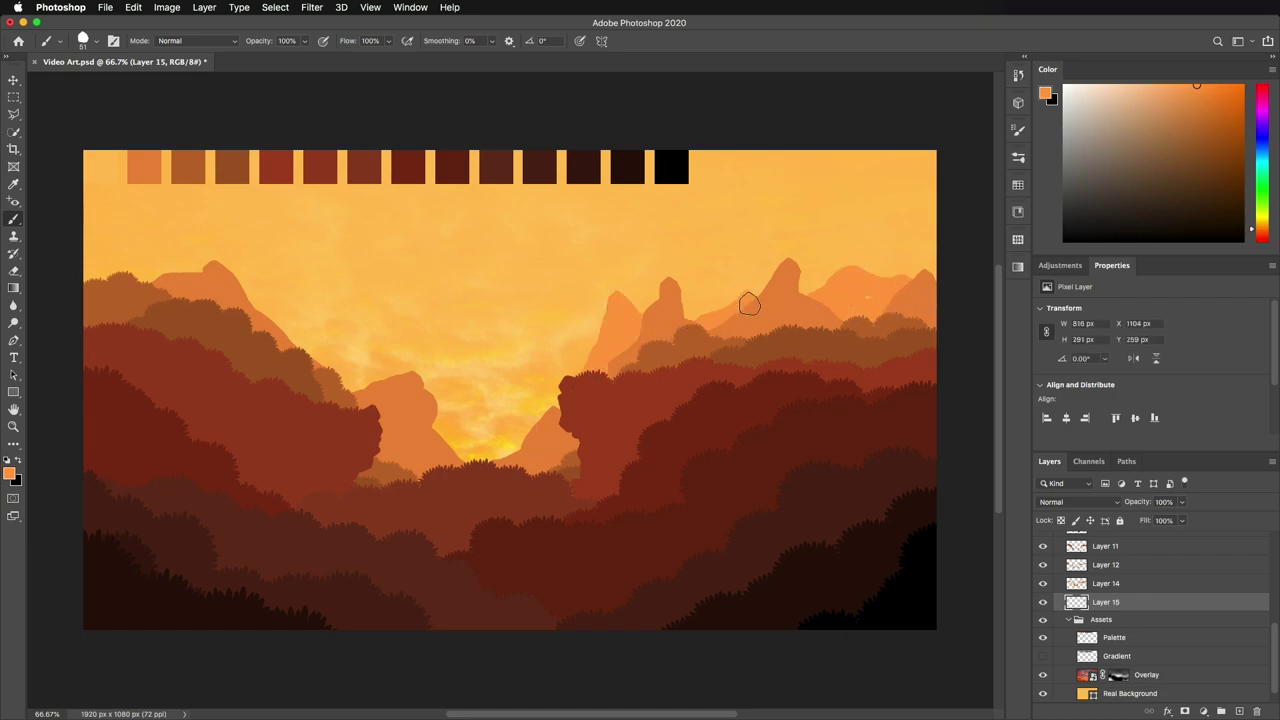
pyautogui.moveTo(285, 296); pyautogui.dragTo(298, 341)
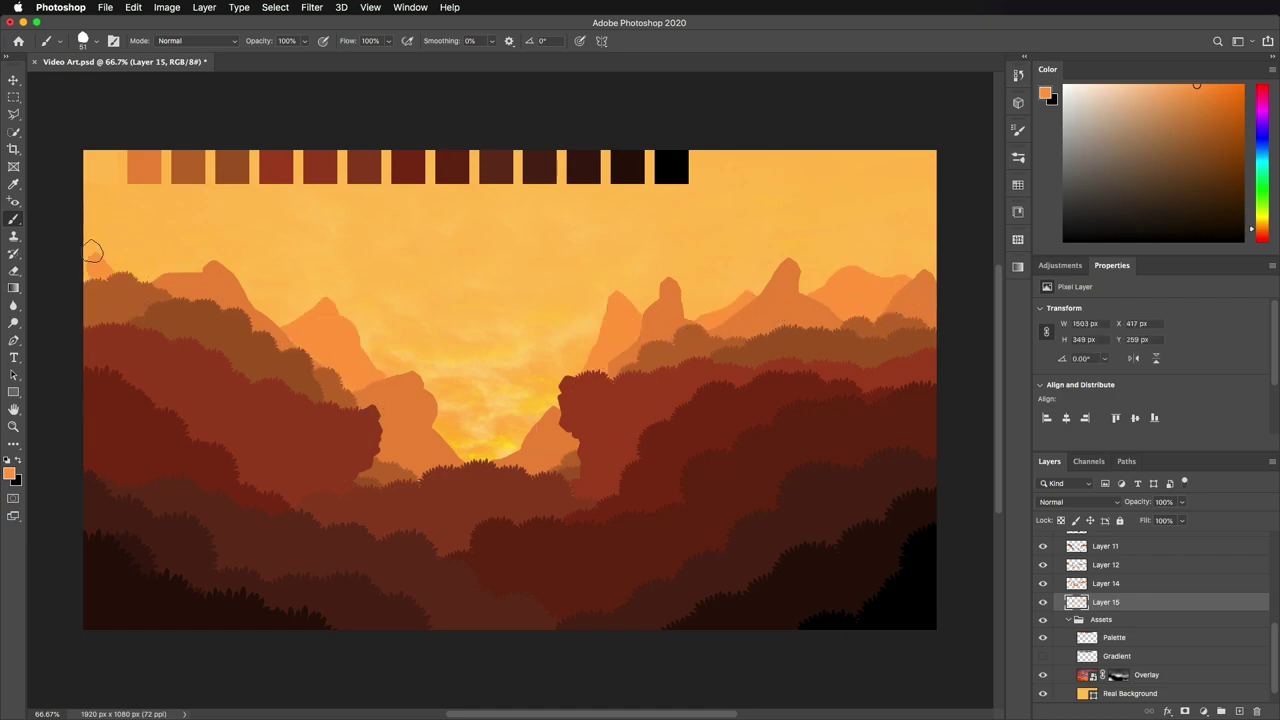
# Step: Try Soft Light blending on Layer 15 and 50% opacity on Layer 14
pyautogui.click(1078, 501)
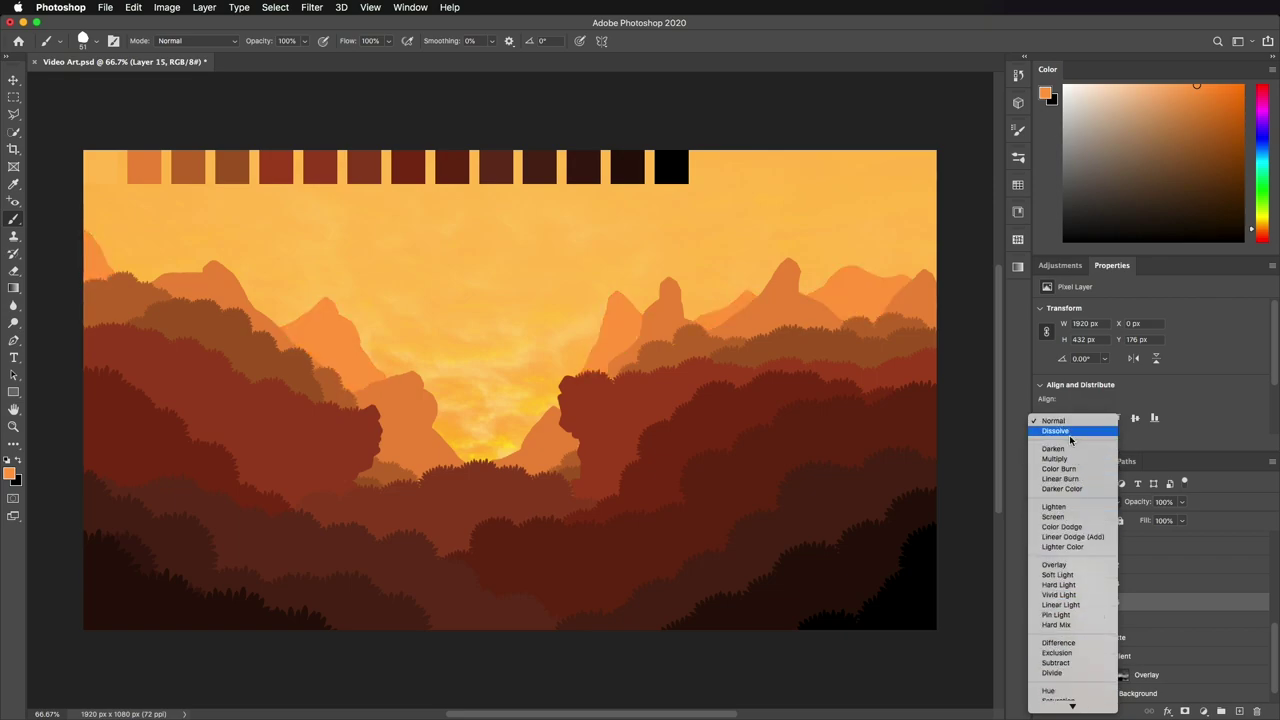
pyautogui.click(1070, 574)
pyautogui.click(1126, 587)
pyautogui.click(1081, 503)
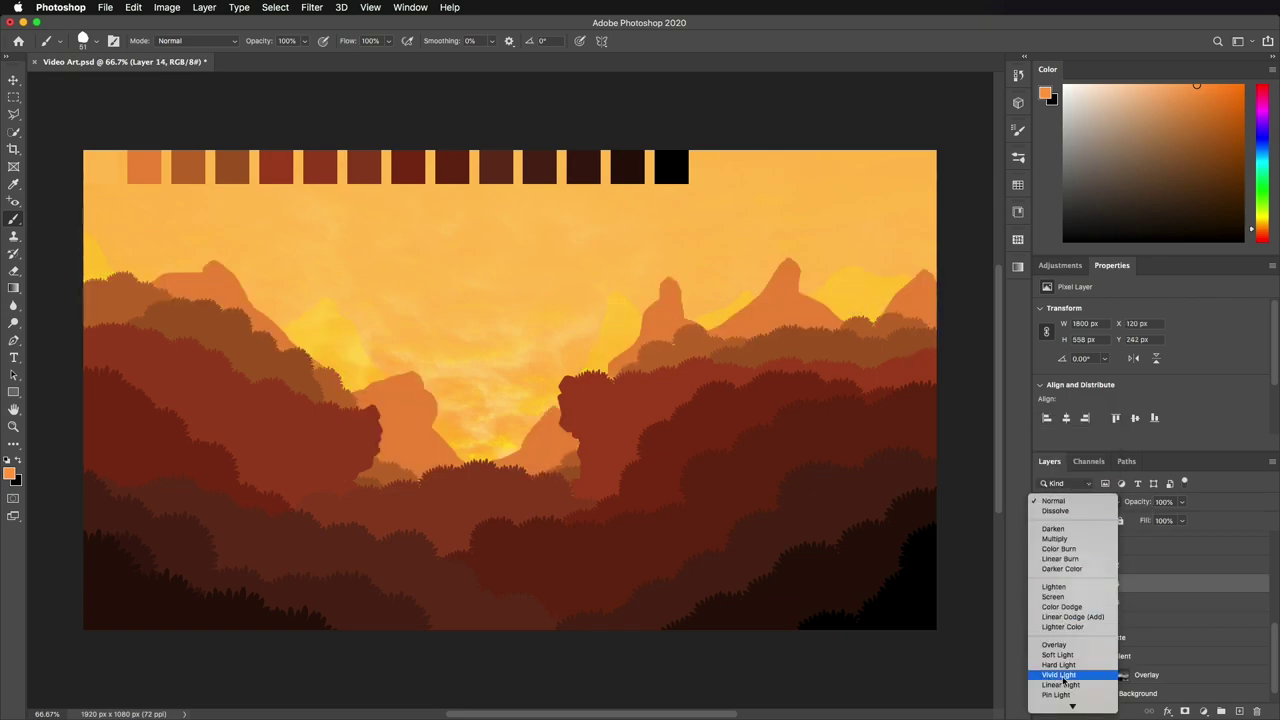
pyautogui.click(1160, 510)
pyautogui.doubleClick(1162, 503)
pyautogui.write('50')
pyautogui.press('super+z')
# Step: Lock Layer 14's transparent pixels and haze its cliffs with the sampled sky colour using a 377 px soft brush at 30% opacity
pyautogui.keyDown('alt'); pyautogui.click(557, 260); pyautogui.keyUp('alt')
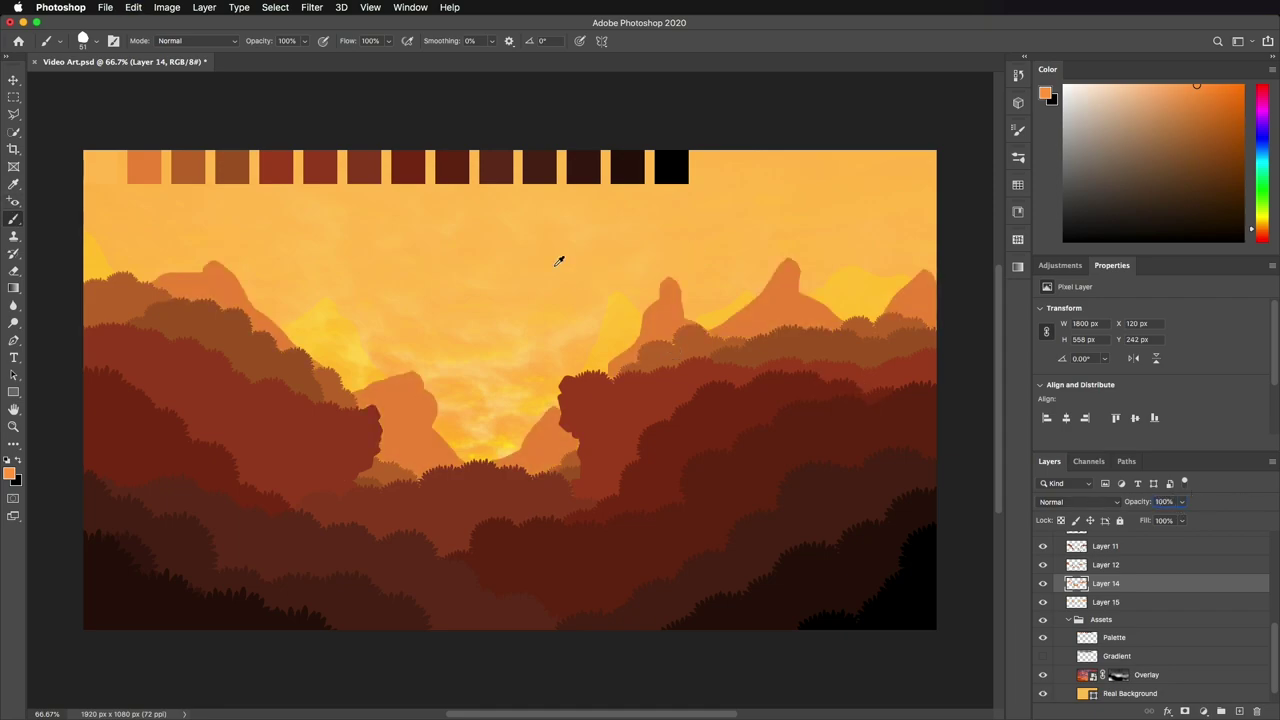
pyautogui.click(97, 41)
pyautogui.scroll(10, 114, 220)
pyautogui.click(114, 218)
pyautogui.moveTo(344, 321); pyautogui.dragTo(417, 334)
pyautogui.click(236, 262)
pyautogui.press('super+z')
pyautogui.click(1061, 521)
pyautogui.press('3')
pyautogui.moveTo(208, 245)
pyautogui.mouseDown()
pyautogui.moveTo(567, 352)
pyautogui.moveTo(735, 256)
pyautogui.moveTo(922, 268)
pyautogui.moveTo(410, 370)
pyautogui.mouseUp()
# Step: Lock Layer 15's transparent pixels, restore its blend mode to Normal and set the brush opacity to 100%
pyautogui.click(1106, 602)
pyautogui.click(1061, 521)
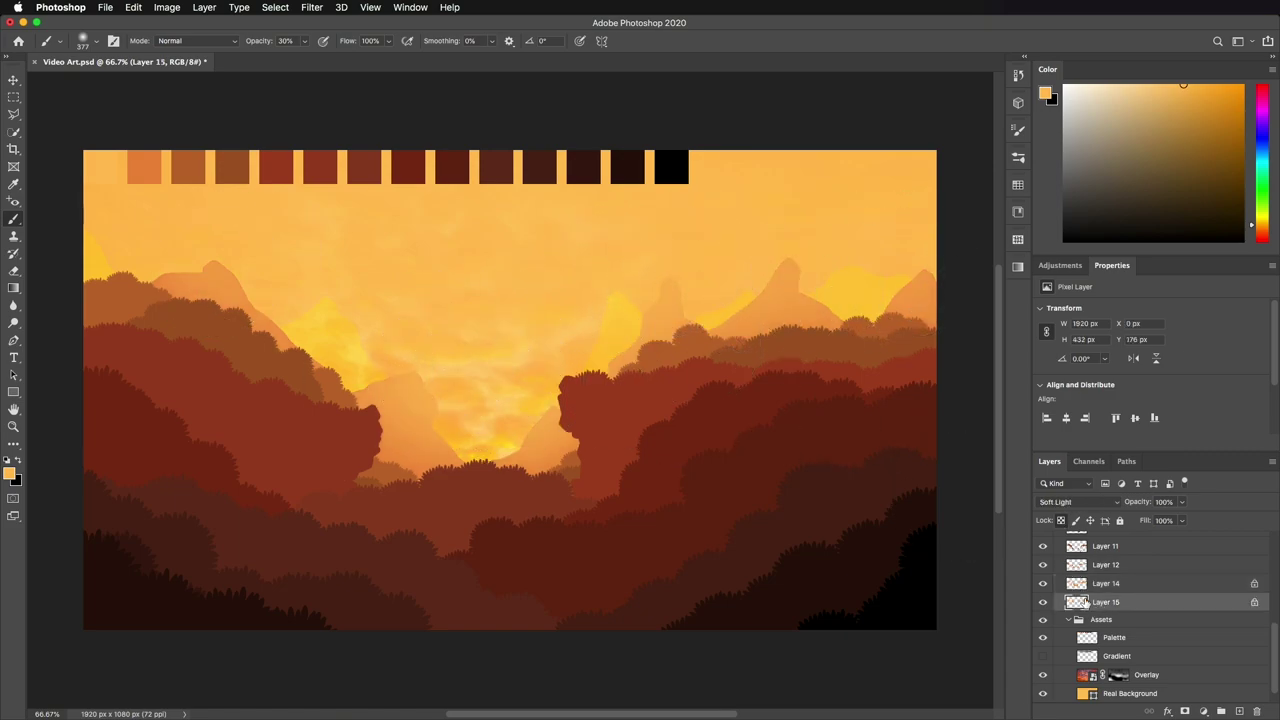
pyautogui.press('0')
pyautogui.click(1078, 501)
pyautogui.click(1060, 340)
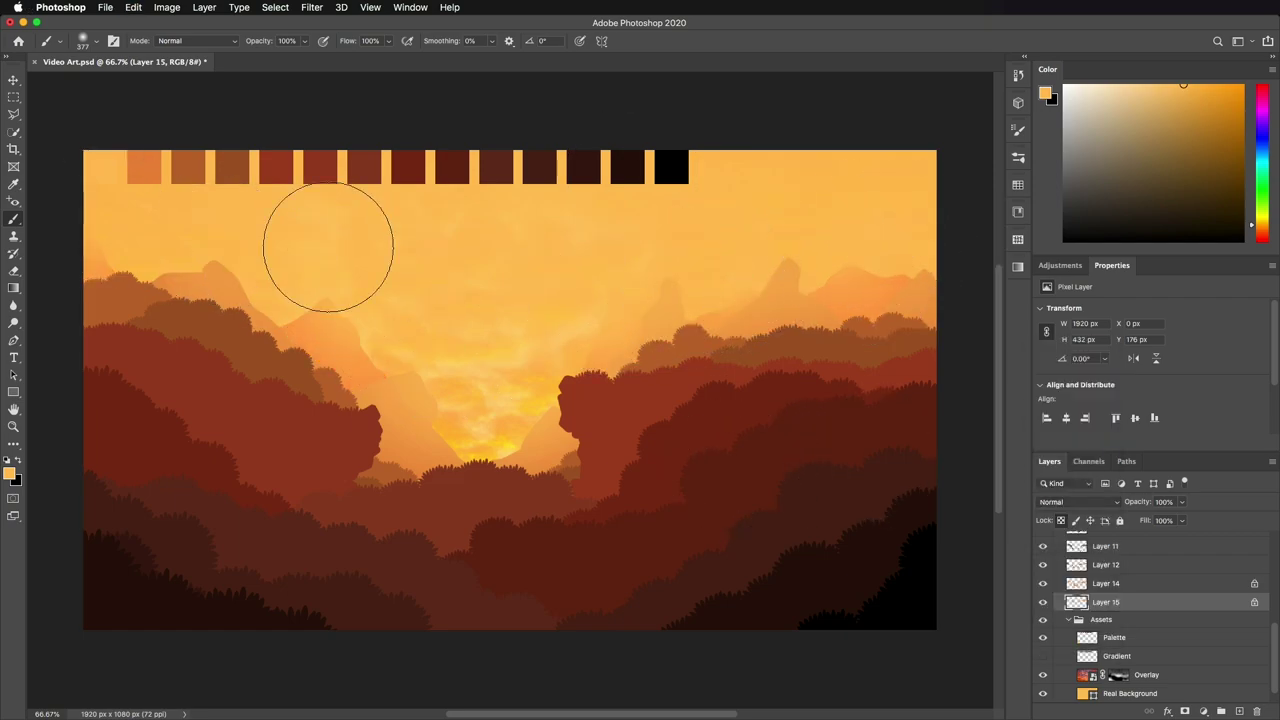
# Step: Paint on the Overlay layer's mask with the soft brush to adjust the cloud texture above the valley
pyautogui.click(1158, 693)
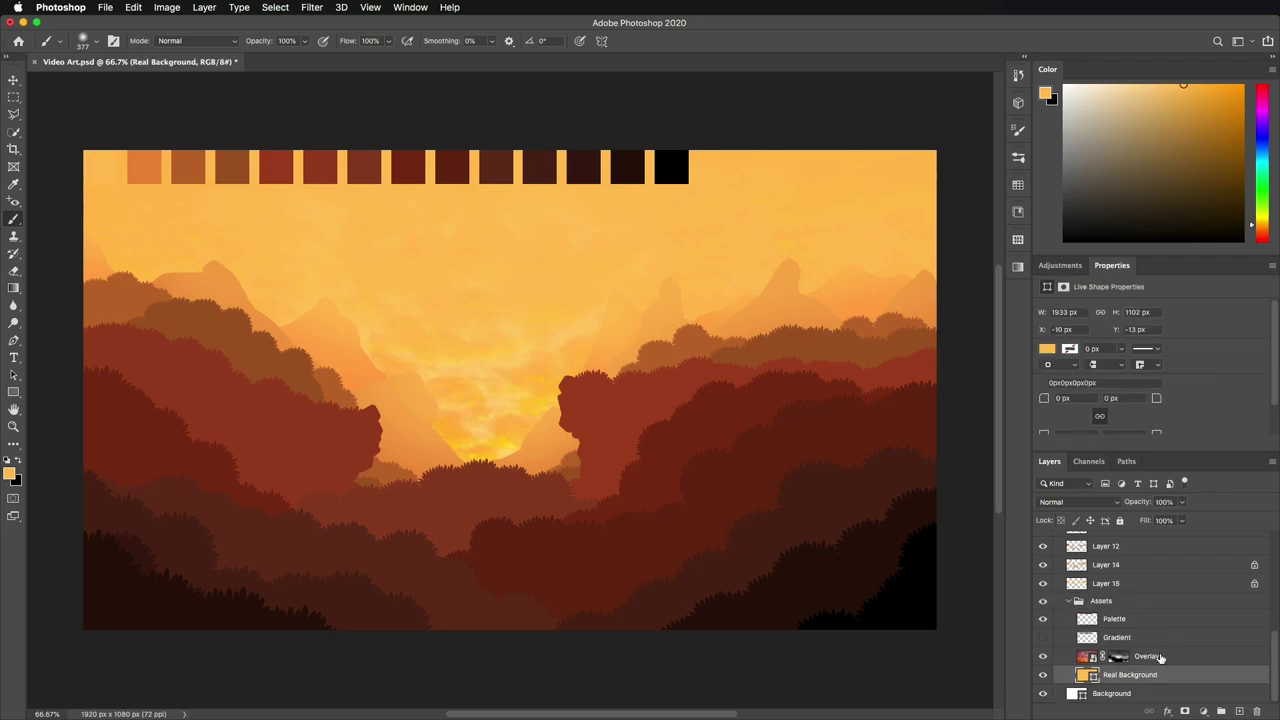
pyautogui.click(1160, 657)
pyautogui.press('x')
pyautogui.click(1127, 656)
pyautogui.moveTo(571, 386); pyautogui.dragTo(351, 344)
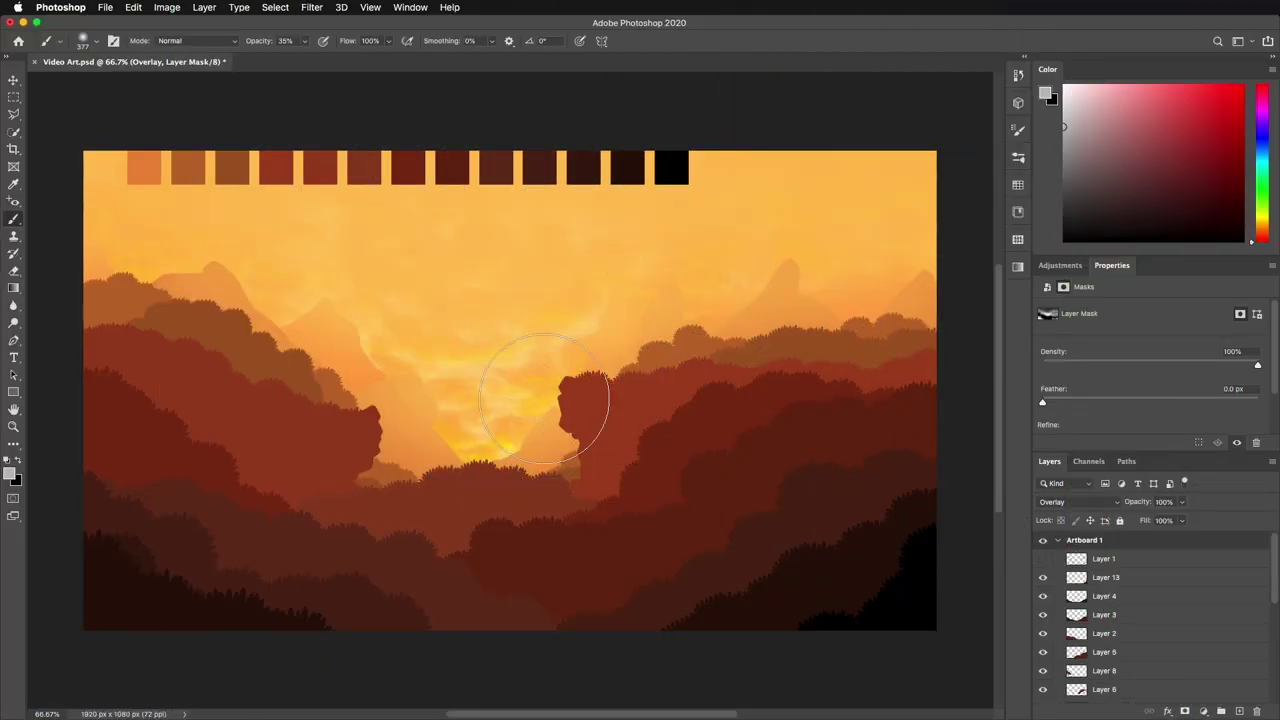
# Step: Choose the 123 px grass brush and add grass tufts to the darkest foreground hills on Layers 13 and 4
pyautogui.click(96, 41)
pyautogui.doubleClick(112, 270)
pyautogui.click(1134, 581)
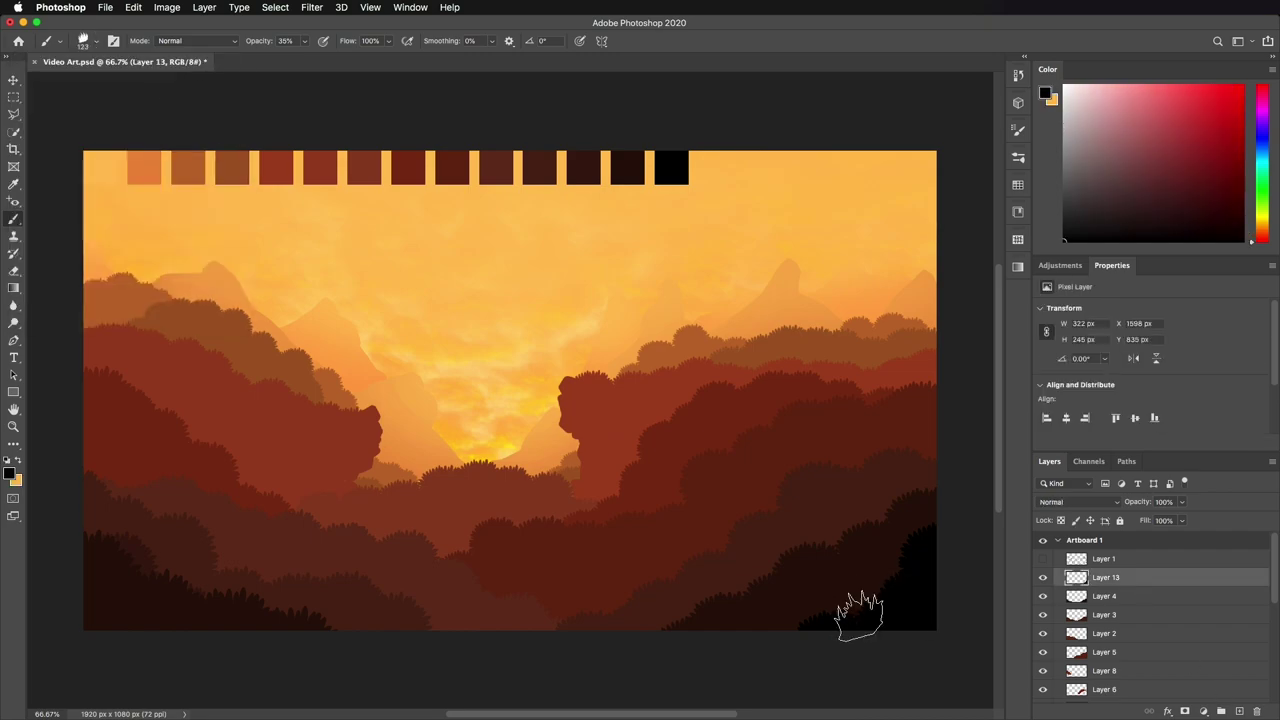
pyautogui.click(1130, 597)
pyautogui.keyDown('alt'); pyautogui.click(820, 606); pyautogui.keyUp('alt')
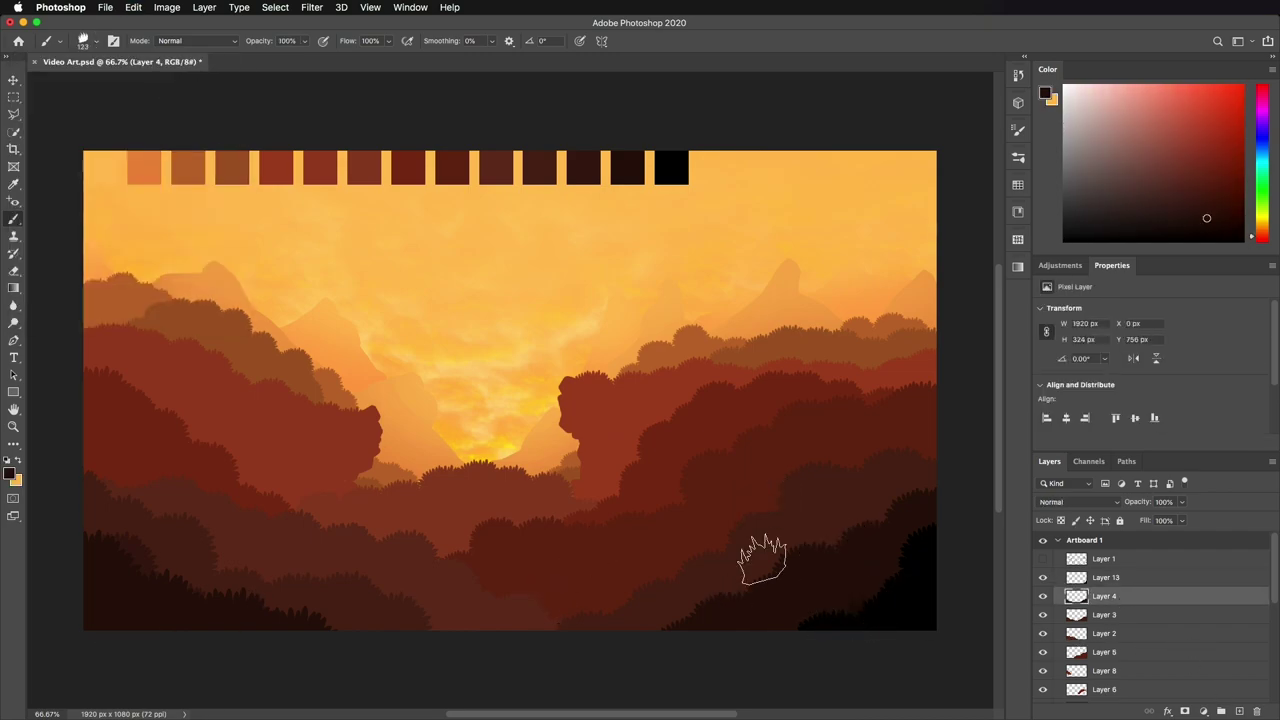
# Step: Add grass tufts along the dark brown hills on Layers 3 and 2 in their own colours with the brush at 95 px
pyautogui.click(1105, 614)
pyautogui.keyDown('alt'); pyautogui.click(609, 612); pyautogui.keyUp('alt')
pyautogui.moveTo(749, 539); pyautogui.dragTo(724, 540)
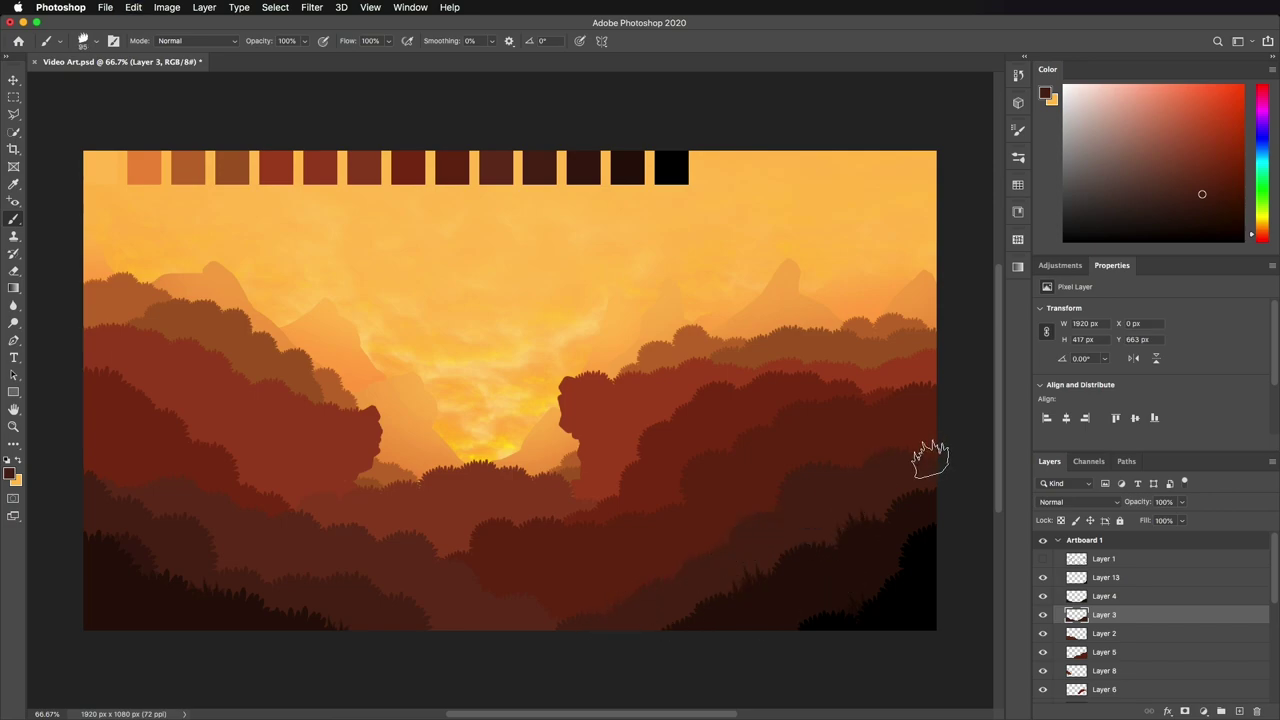
pyautogui.click(1105, 633)
pyautogui.keyDown('alt'); pyautogui.click(563, 622); pyautogui.keyUp('alt')
# Step: Add grass tufts along the edges of the dark red hills on Layers 5 and 8 in their own colours
pyautogui.click(1076, 652)
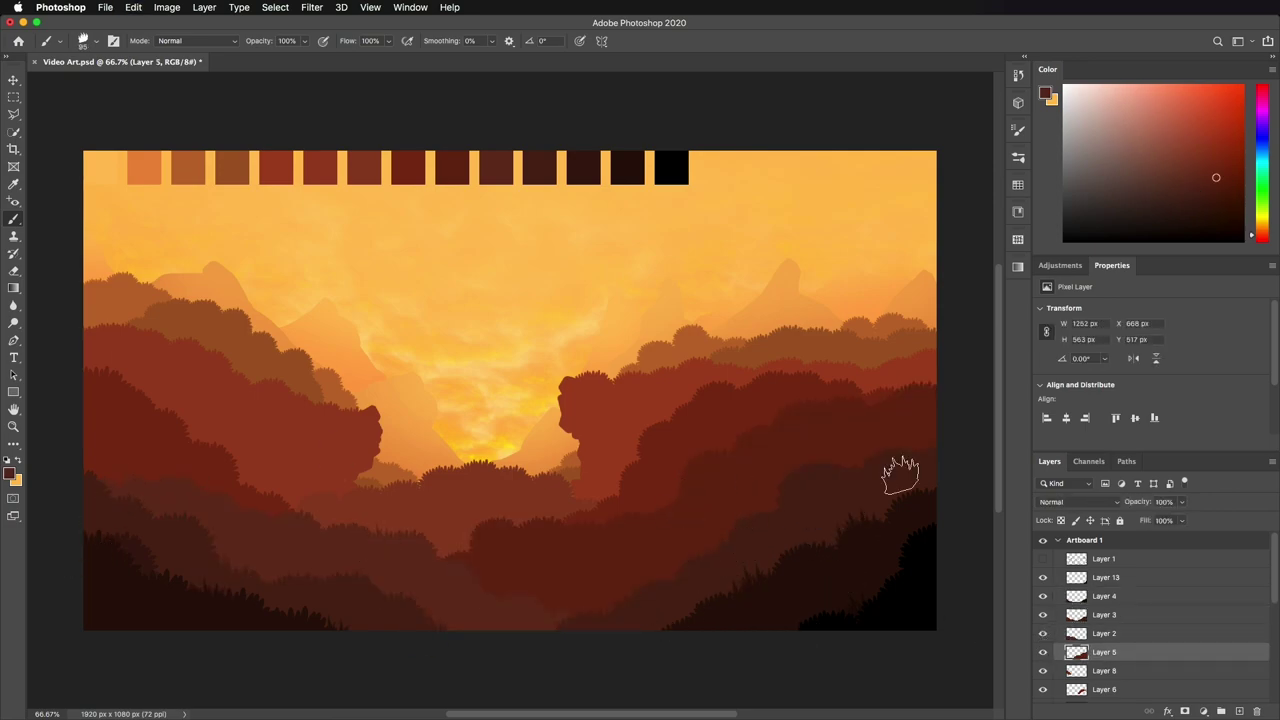
pyautogui.scroll(-3, 1080, 645)
pyautogui.click(1078, 641)
pyautogui.click(1042, 641)
pyautogui.click(1042, 641)
pyautogui.keyDown('alt'); pyautogui.click(250, 497); pyautogui.keyUp('alt')
# Step: Add grass tufts to the red hills on Layers 6, 7, 9 and 10, reducing the brush to 52 px
pyautogui.click(1076, 660)
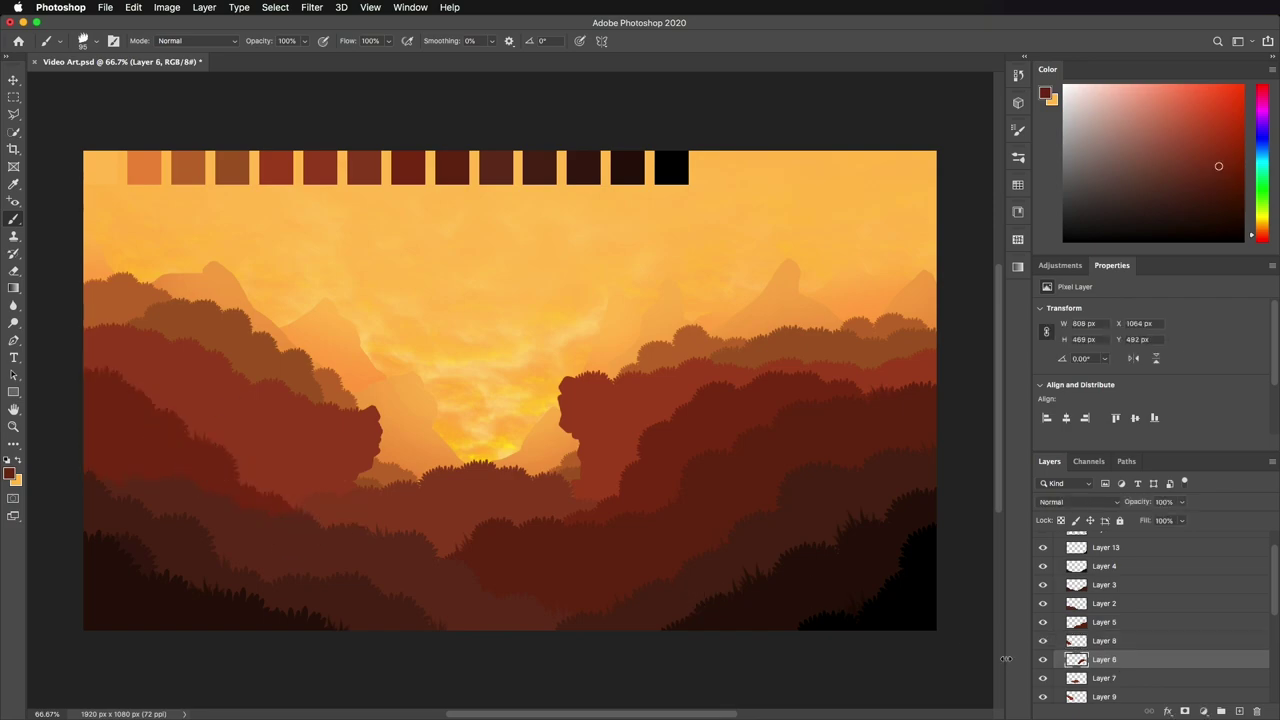
pyautogui.keyDown('super'); pyautogui.click(443, 487); pyautogui.keyUp('super')
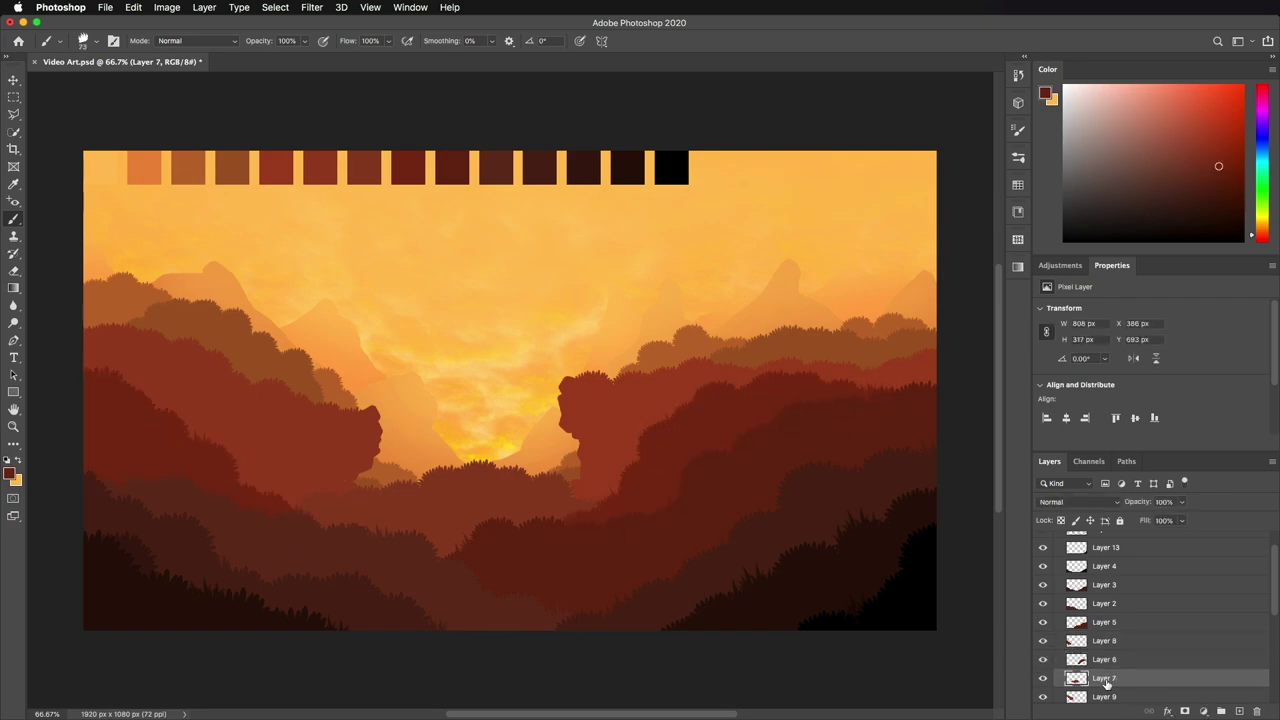
pyautogui.keyDown('alt'); pyautogui.click(443, 487); pyautogui.keyUp('alt')
pyautogui.hotkey('alt', '[')
pyautogui.hotkey('alt', '[')
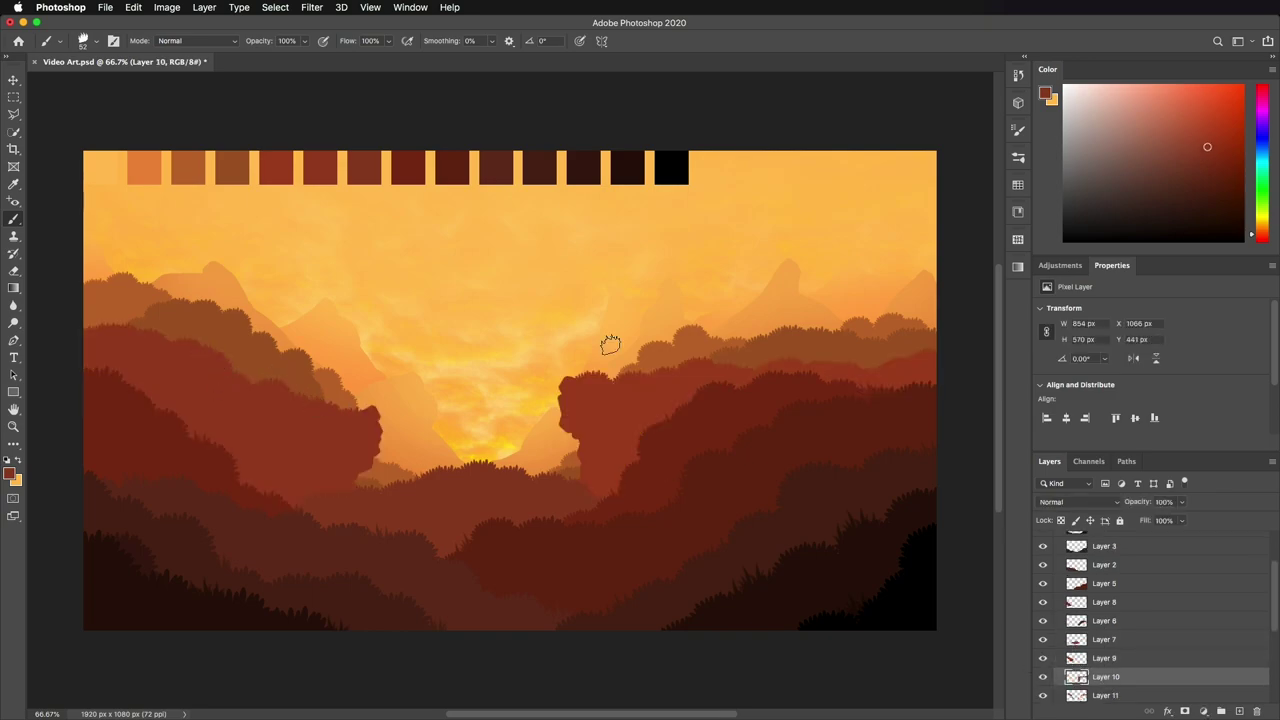
# Step: Add grass tufts to the orange-brown hills on Layers 11 and 12 with their own sampled colours
pyautogui.hotkey('alt', '[')
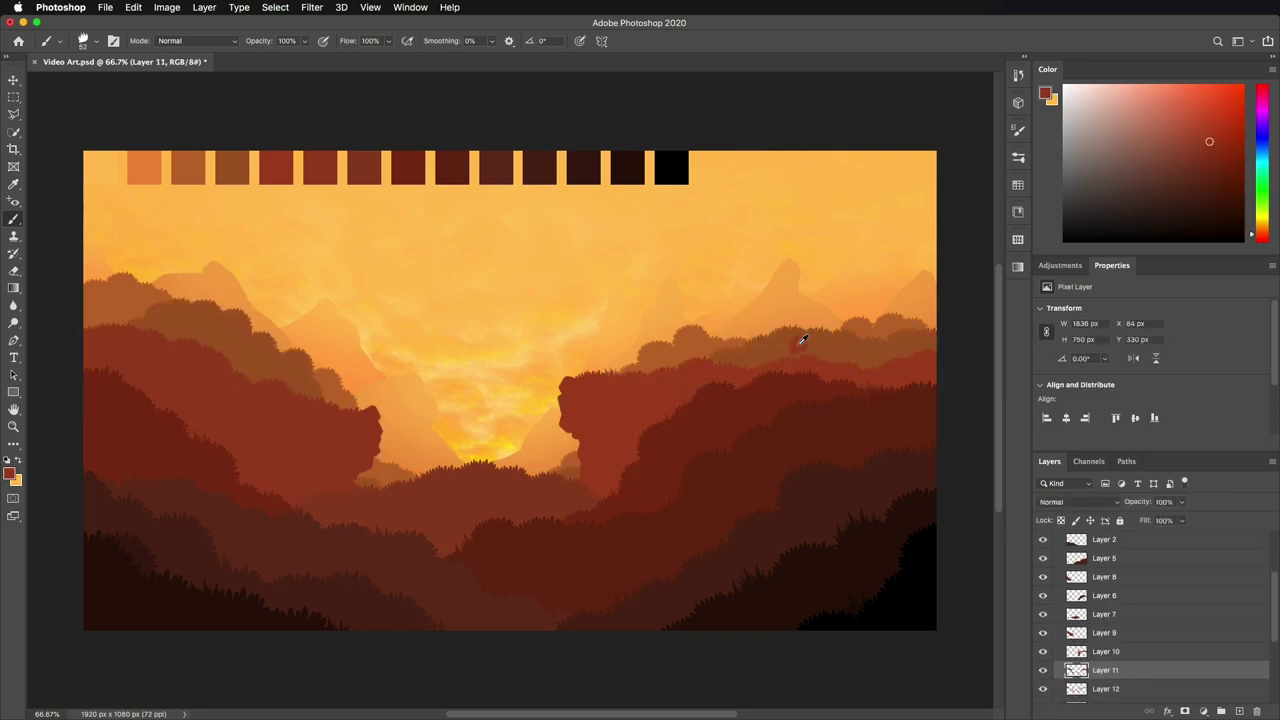
pyautogui.keyDown('alt'); pyautogui.click(789, 342); pyautogui.keyUp('alt')
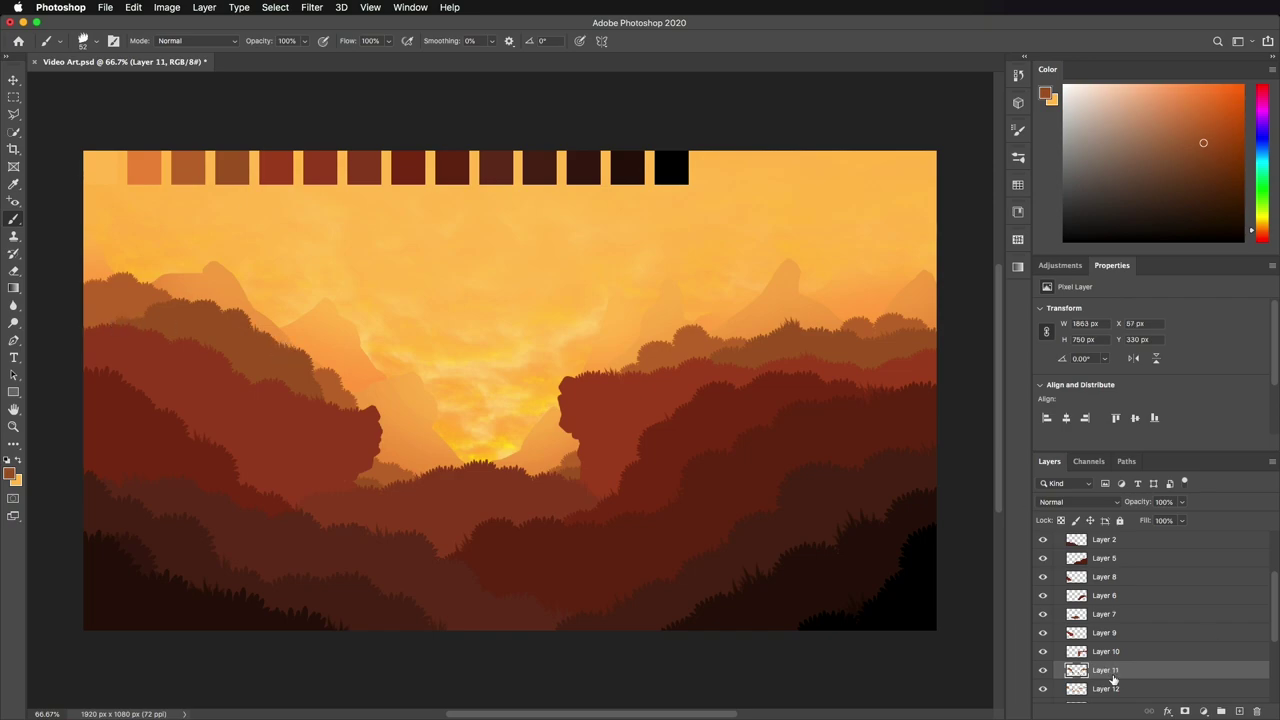
pyautogui.hotkey('alt', '[')
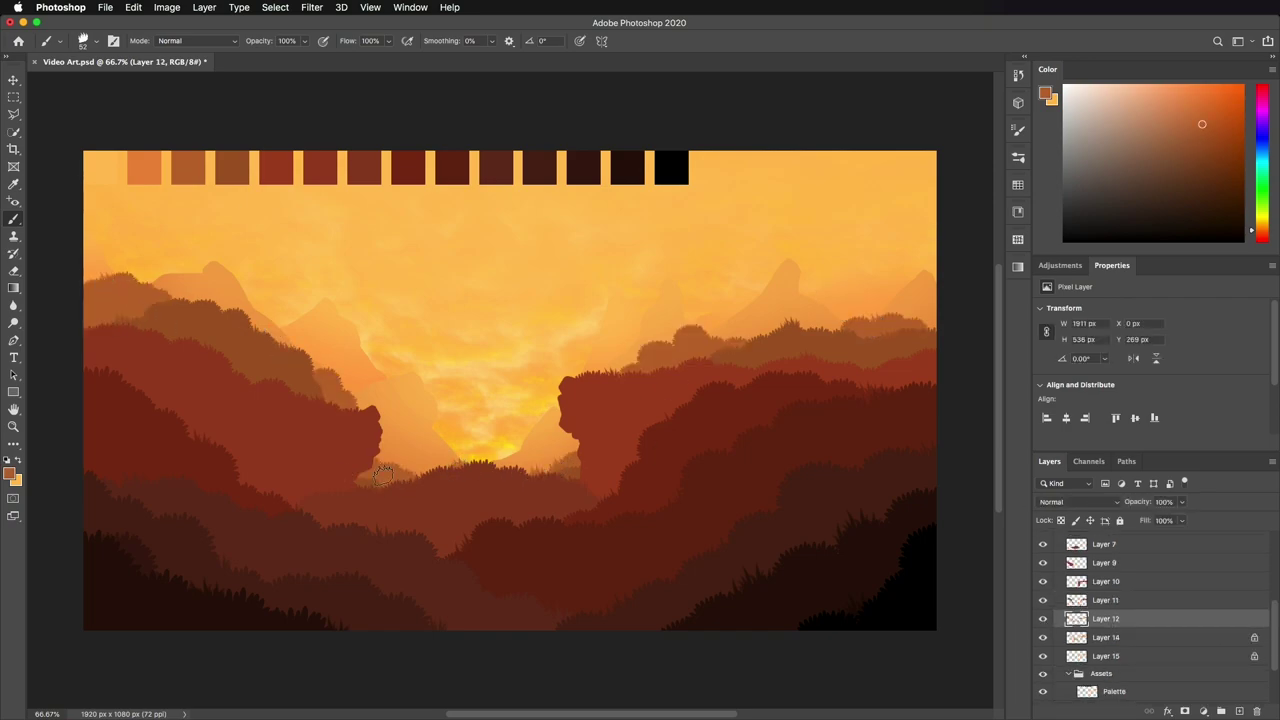
# Step: Lock the transparent pixels of all the hill layers from Layer 4 down to Layer 12
pyautogui.scroll(5, 1166, 598)
pyautogui.click(1160, 591)
pyautogui.click(1061, 520)
pyautogui.click(1148, 608)
pyautogui.click(1061, 520)
pyautogui.scroll(-1, 1151, 634)
pyautogui.click(1150, 614)
pyautogui.scroll(-4, 1148, 632)
pyautogui.keyDown('shift'); pyautogui.click(1146, 683); pyautogui.keyUp('shift')
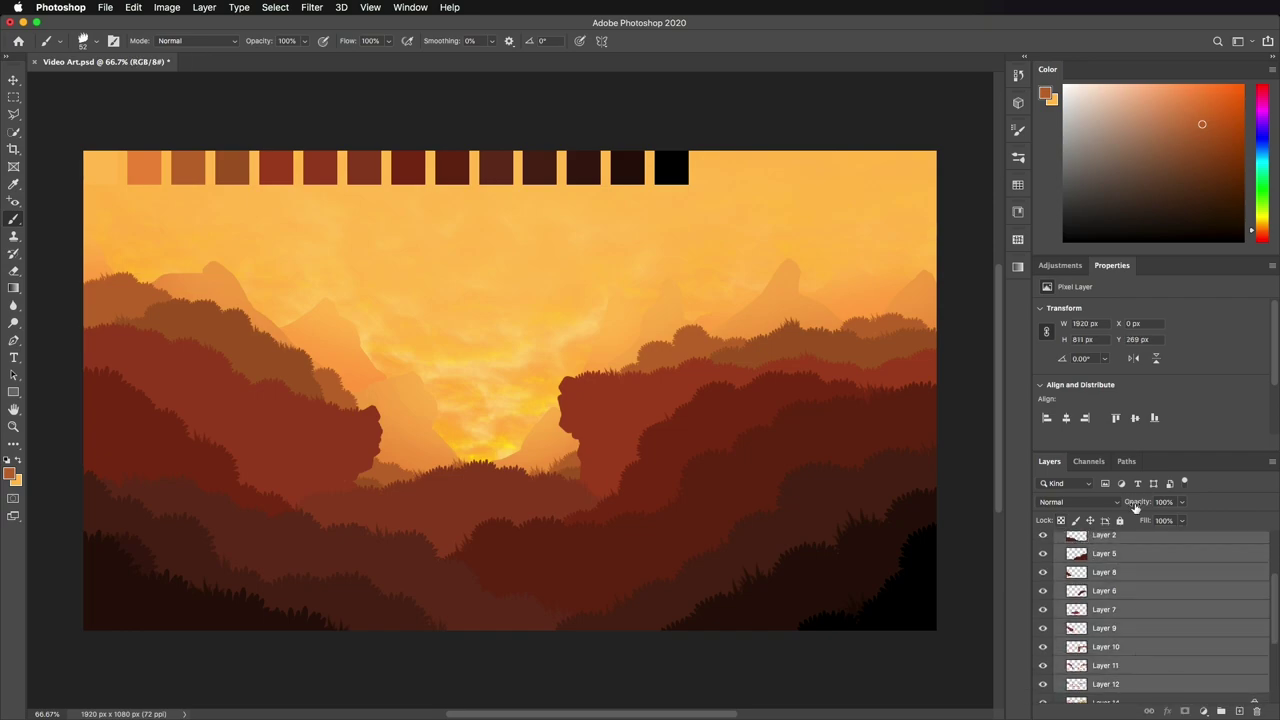
pyautogui.click(1061, 520)
pyautogui.click(1194, 629)
# Step: Choose a soft round brush at 30% opacity and shade the dark foreground hills on Layer 4 with sampled black
pyautogui.scroll(5, 1185, 620)
pyautogui.click(1176, 598)
pyautogui.click(1119, 616)
pyautogui.keyDown('alt'); pyautogui.click(758, 565); pyautogui.keyUp('alt')
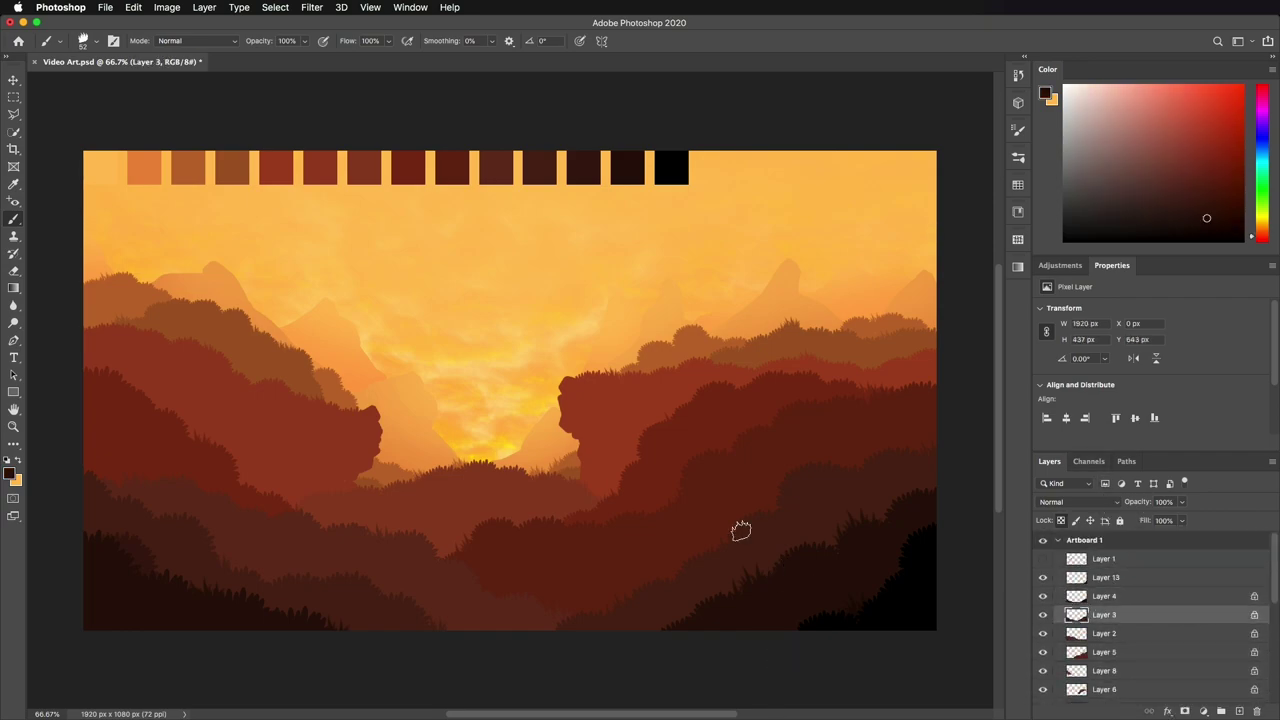
pyautogui.click(96, 42)
pyautogui.click(50, 133)
pyautogui.click(95, 44)
pyautogui.keyDown('alt'); pyautogui.click(913, 545); pyautogui.keyUp('alt')
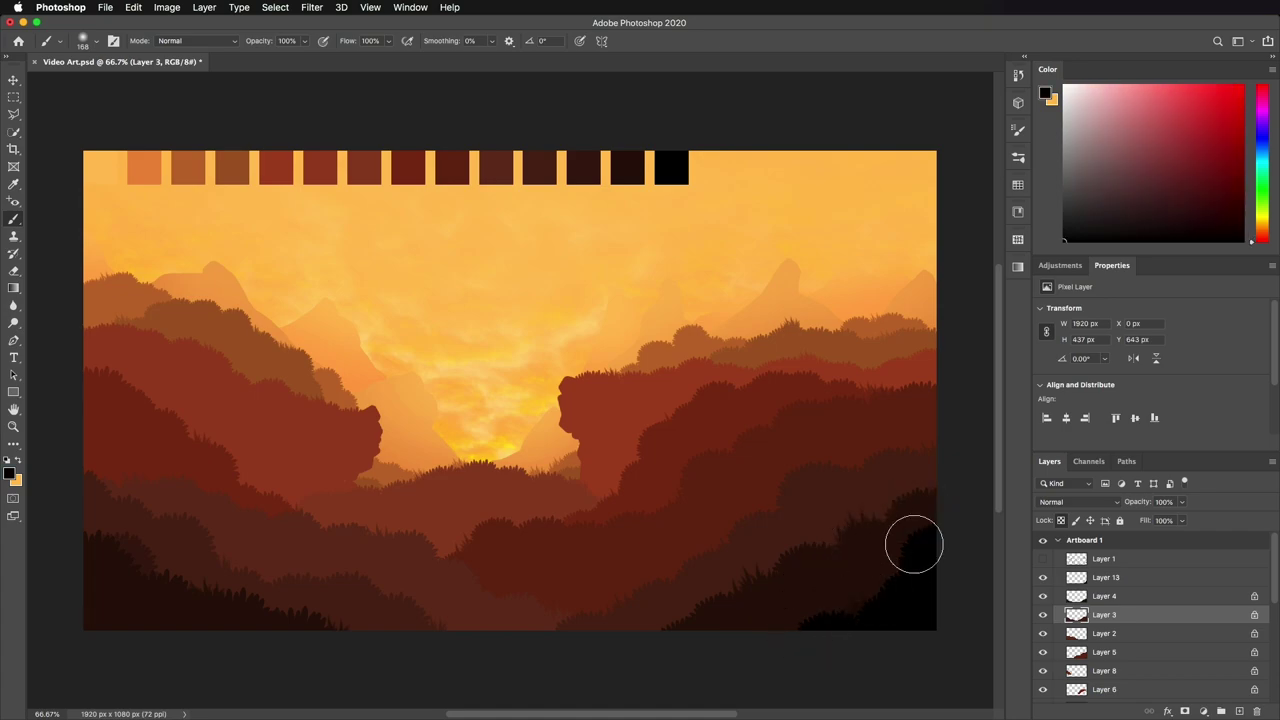
pyautogui.click(1104, 596)
pyautogui.press('3')
pyautogui.moveTo(795, 578); pyautogui.dragTo(815, 580)
pyautogui.moveTo(790, 628); pyautogui.dragTo(930, 551)
# Step: Shade the hills on Layers 3, 2, 5 and 8 with darker colours sampled from the hills in front, using a 247 px brush
pyautogui.click(1104, 617)
pyautogui.keyDown('alt'); pyautogui.click(820, 548); pyautogui.keyUp('alt')
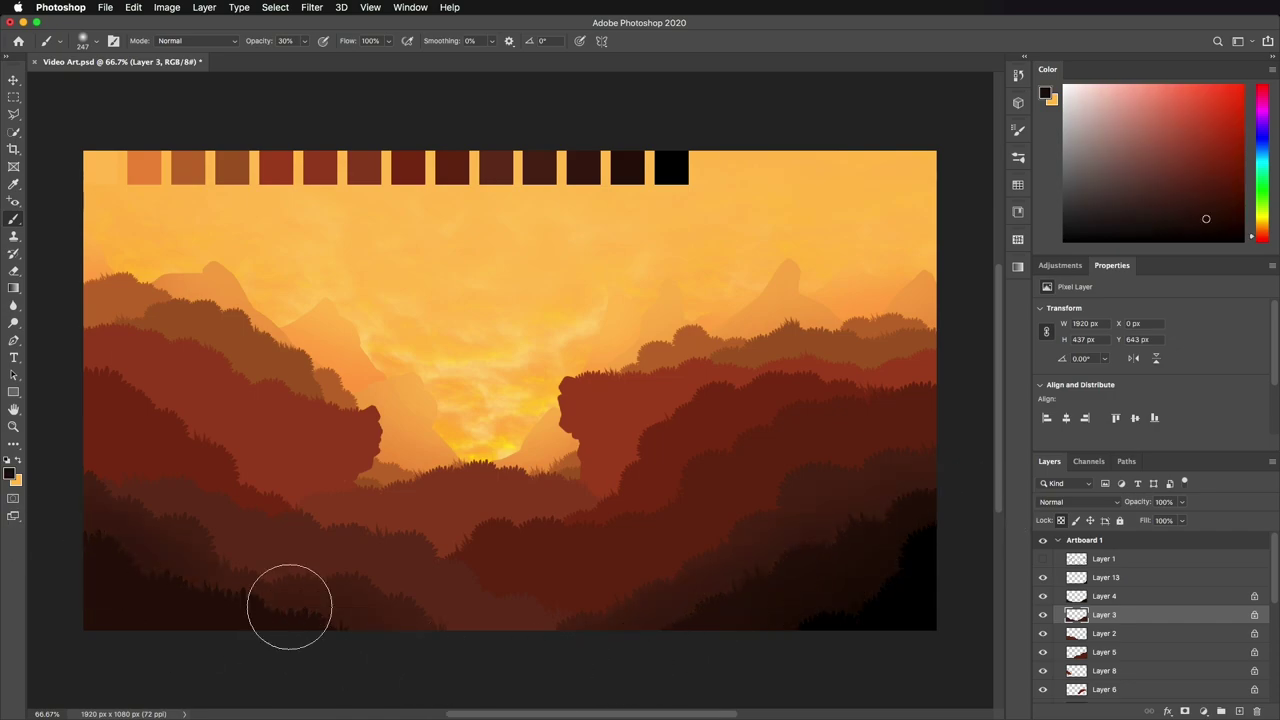
pyautogui.click(1050, 634)
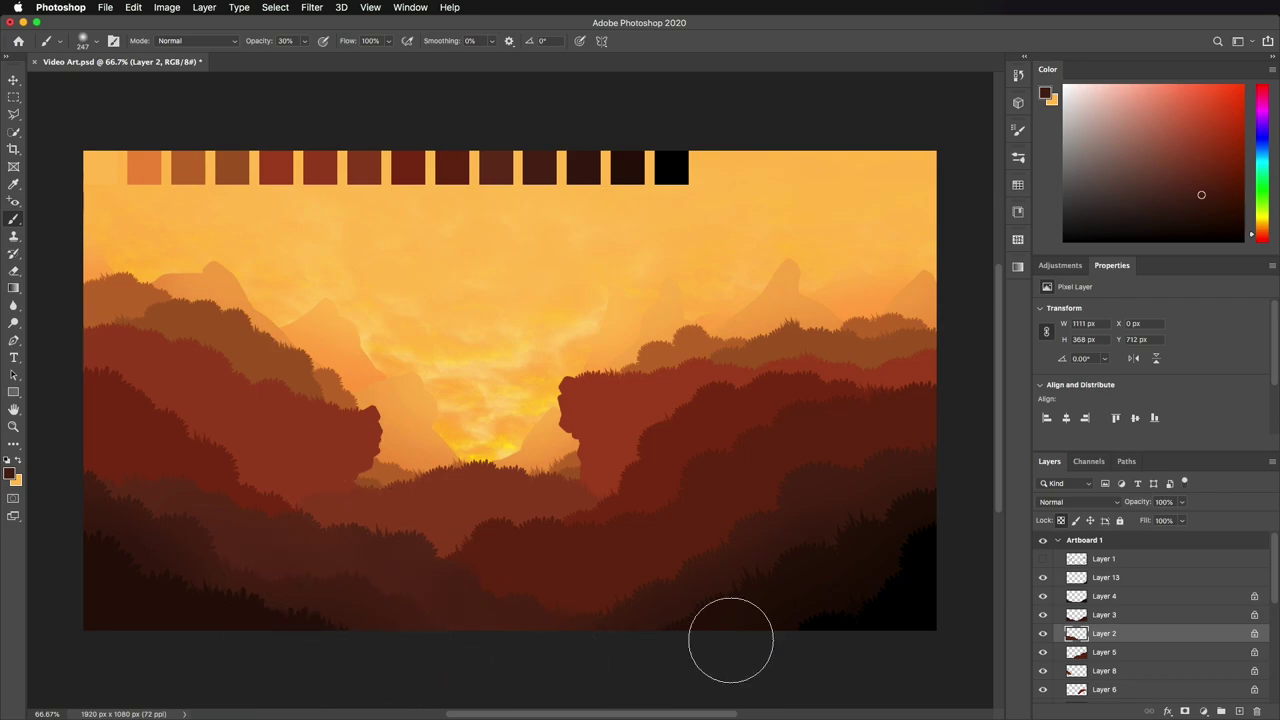
pyautogui.click(1104, 652)
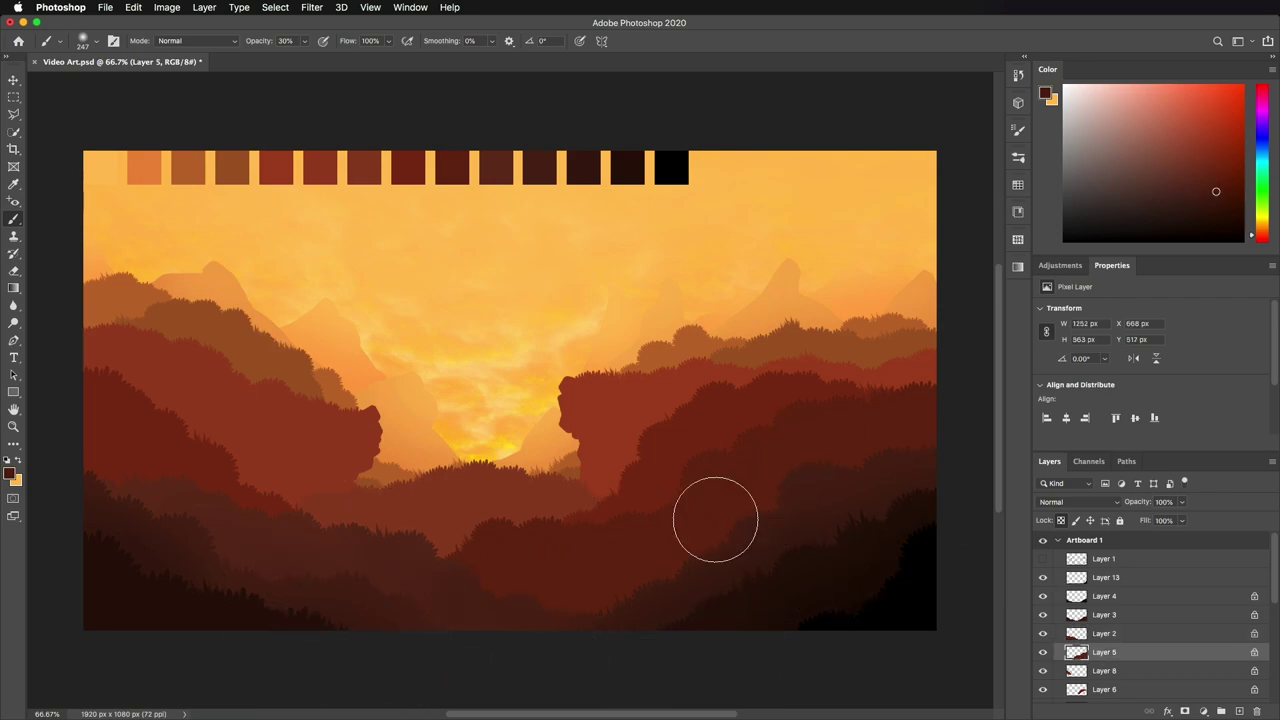
pyautogui.moveTo(713, 533)
pyautogui.mouseDown()
pyautogui.moveTo(807, 504)
pyautogui.moveTo(728, 639)
pyautogui.moveTo(708, 560)
pyautogui.moveTo(810, 494)
pyautogui.moveTo(954, 602)
pyautogui.mouseUp()
pyautogui.hotkey('alt', '[')
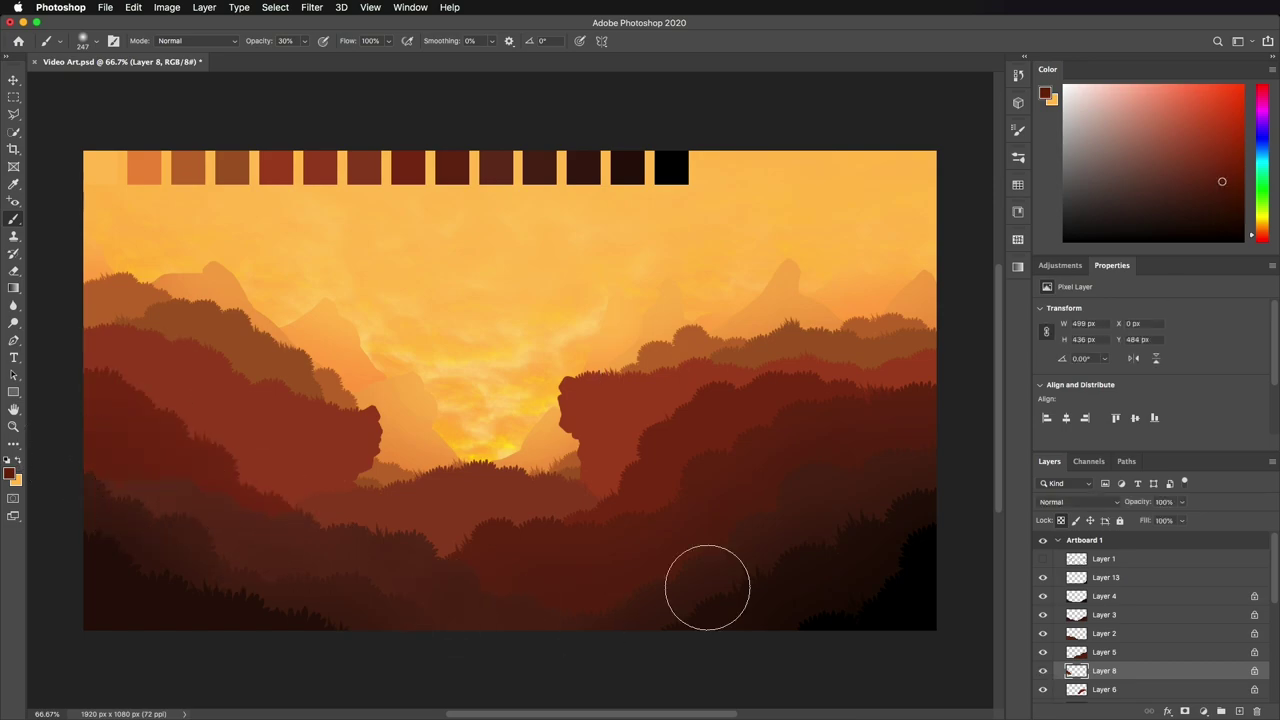
# Step: Shade the lower part of the right-hand red hill on Layer 6 with a sampled darker red
pyautogui.click(1094, 691)
pyautogui.keyDown('alt'); pyautogui.click(669, 509); pyautogui.keyUp('alt')
pyautogui.moveTo(669, 509); pyautogui.dragTo(716, 477)
pyautogui.scroll(-1, 716, 477)
pyautogui.scroll(-1, 1136, 633)
pyautogui.scroll(-2, 1136, 632)
# Step: Shade the central hill on Layer 7 and the left red cliff on Layer 9 with sampled darker reds
pyautogui.keyDown('alt'); pyautogui.click(448, 515); pyautogui.keyUp('alt')
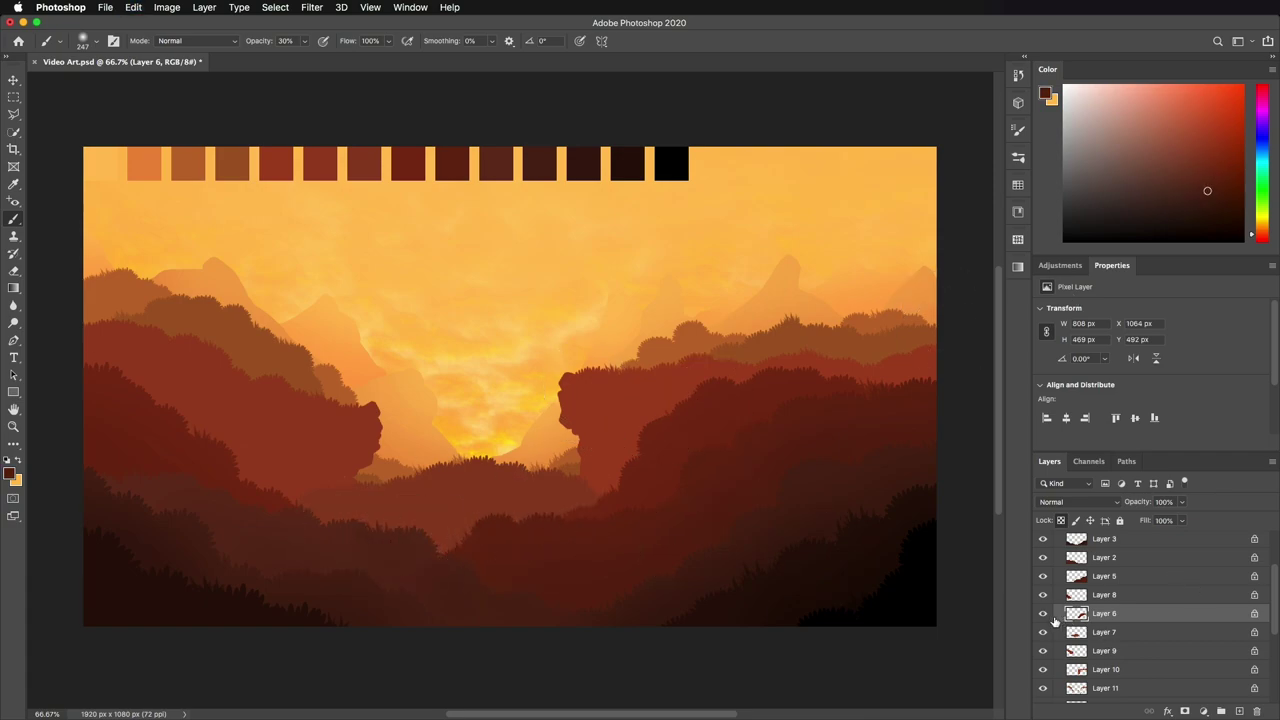
pyautogui.click(1082, 634)
pyautogui.moveTo(436, 535)
pyautogui.mouseDown()
pyautogui.moveTo(390, 543)
pyautogui.moveTo(420, 539)
pyautogui.mouseUp()
pyautogui.keyDown('alt'); pyautogui.click(479, 545); pyautogui.keyUp('alt')
pyautogui.hotkey('alt', '[')
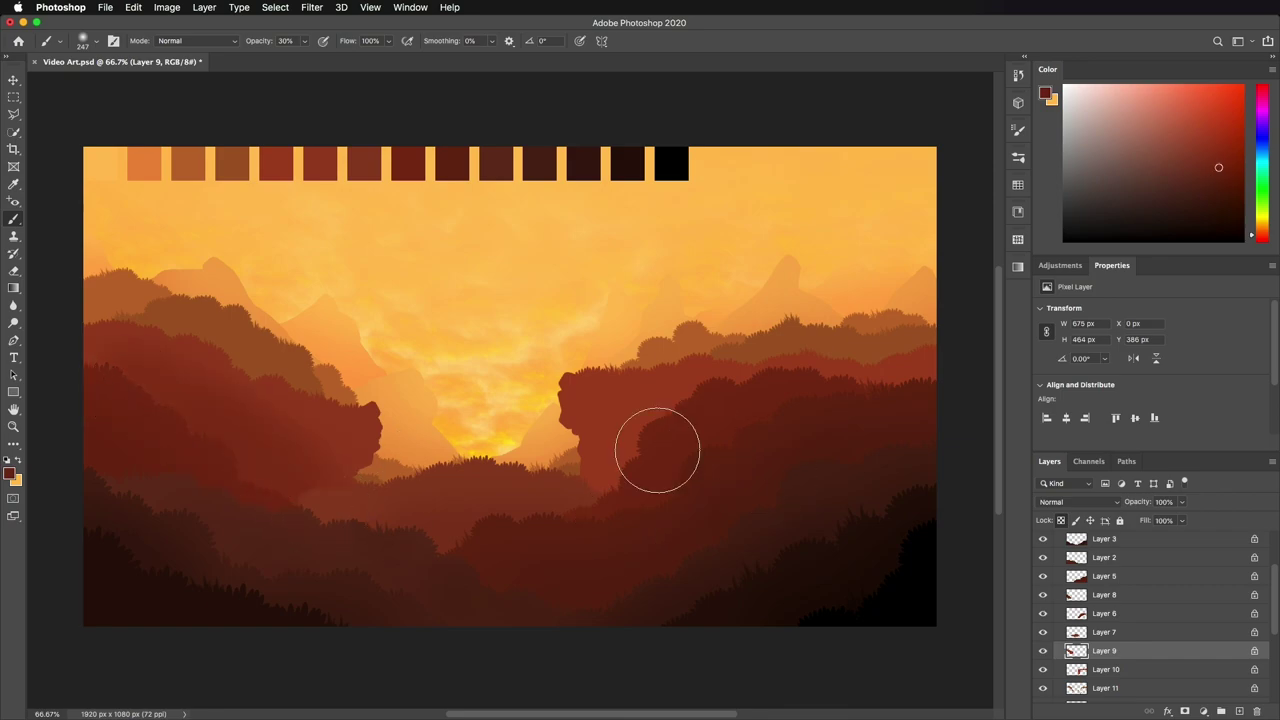
# Step: Shade the right red cliff on Layer 10 and the brown hills on Layers 11 and 12 with sampled darker colours
pyautogui.hotkey('alt', '[')
pyautogui.keyDown('alt'); pyautogui.click(633, 427); pyautogui.keyUp('alt')
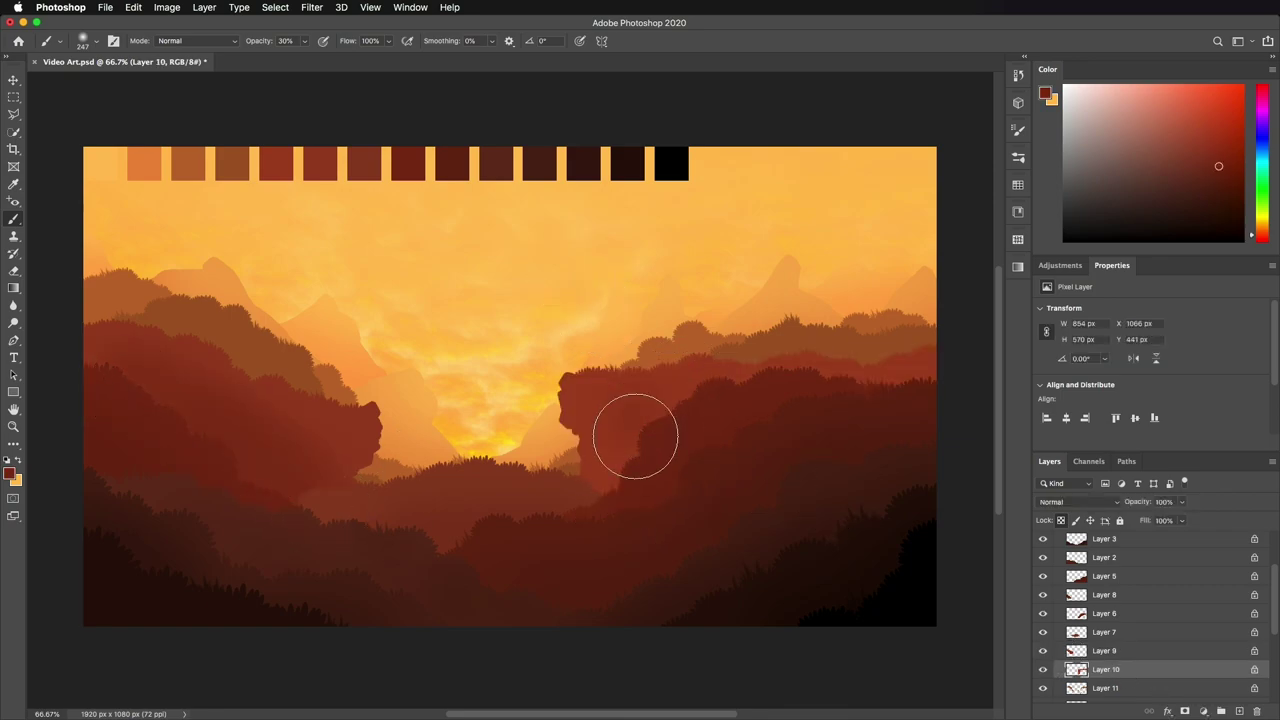
pyautogui.keyDown('alt'); pyautogui.click(858, 407); pyautogui.keyUp('alt')
pyautogui.hotkey('alt', '[')
pyautogui.keyDown('alt'); pyautogui.click(838, 365); pyautogui.keyUp('alt')
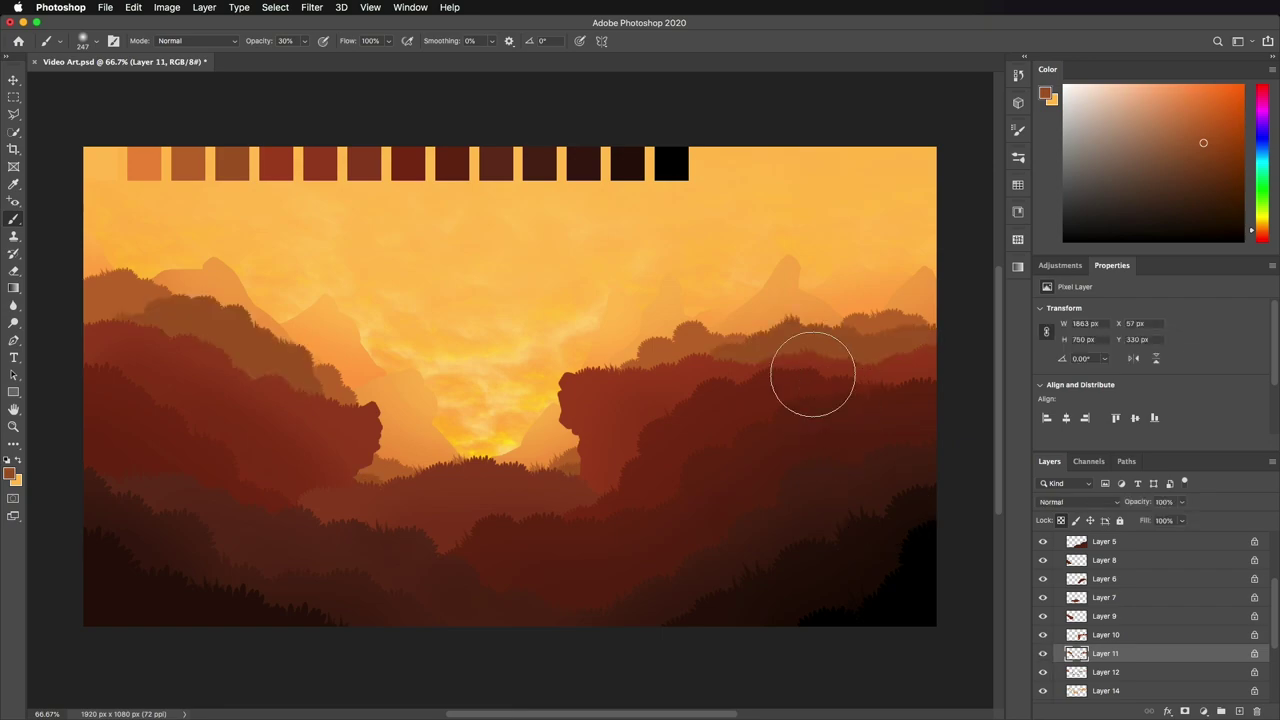
pyautogui.hotkey('alt', '[')
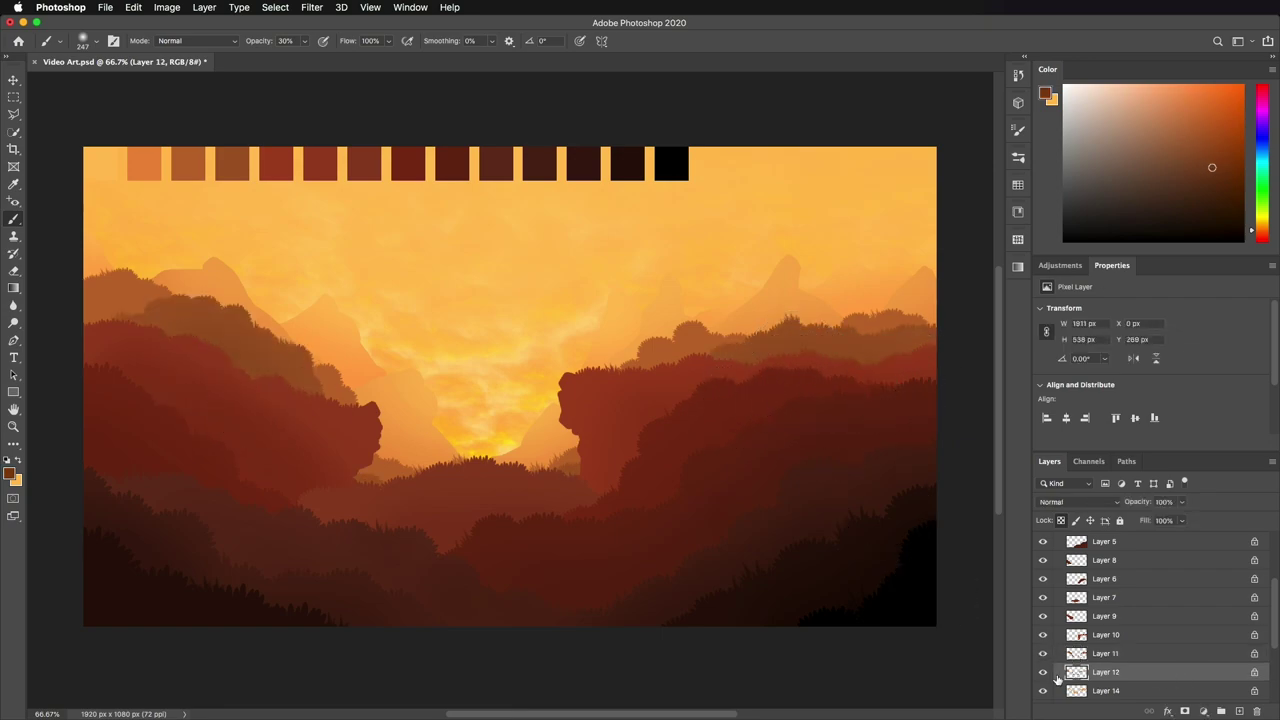
pyautogui.keyDown('alt'); pyautogui.click(685, 349); pyautogui.keyUp('alt')
# Step: Enlarge the layer list area and add a new empty layer directly beneath Layer 15
pyautogui.scroll(5, 1177, 584)
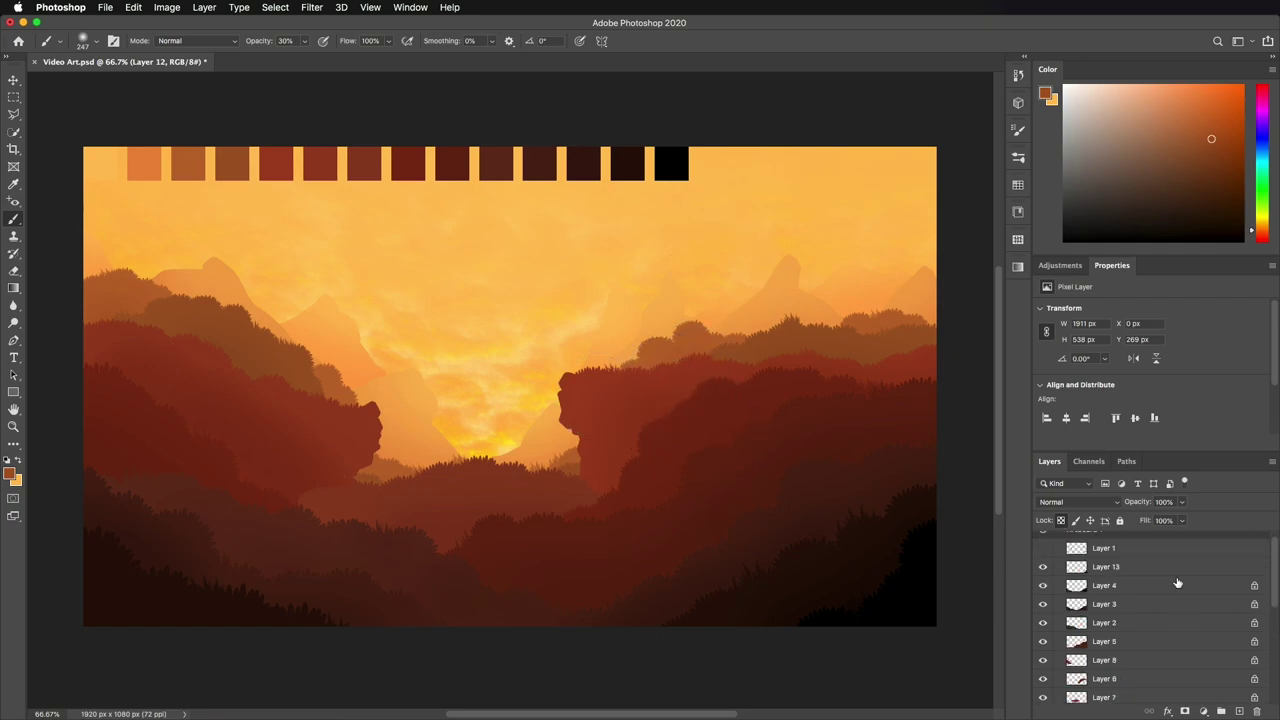
pyautogui.scroll(-2, 1177, 584)
pyautogui.moveTo(1124, 451); pyautogui.dragTo(1124, 378)
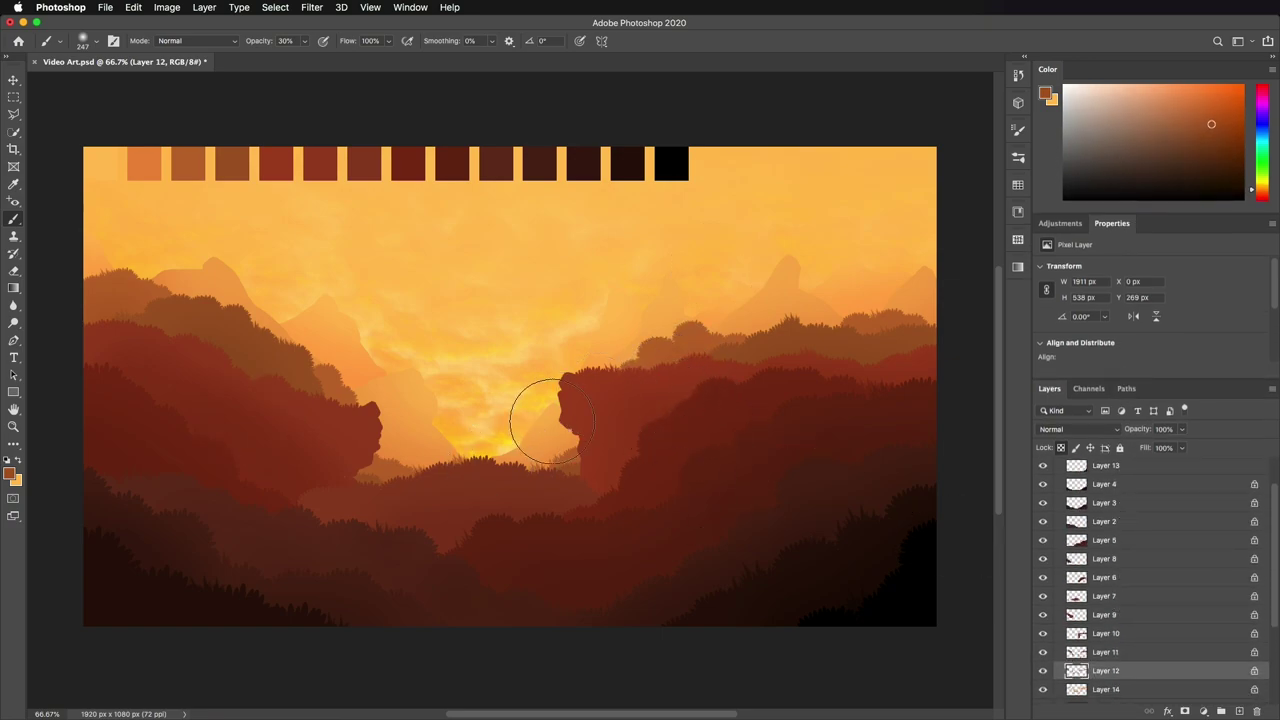
pyautogui.scroll(-4, 1217, 665)
pyautogui.click(1239, 711)
pyautogui.moveTo(1153, 594); pyautogui.dragTo(1150, 657)
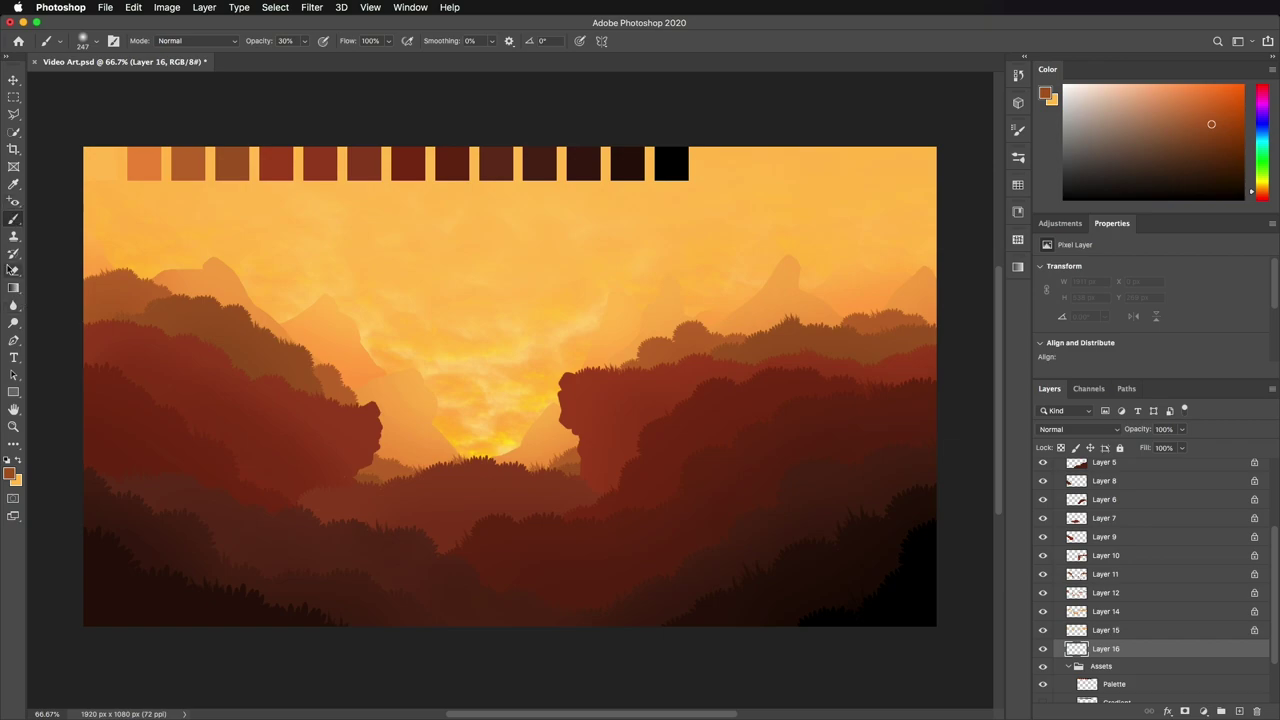
# Step: Draw a 334 px circle with the Ellipse tool in the valley between the two cliffs
pyautogui.rightClick(13, 287)
pyautogui.rightClick(13, 392)
pyautogui.click(60, 417)
pyautogui.moveTo(418, 405); pyautogui.dragTo(684, 552)
pyautogui.press('v')
# Step: Give the sun circle a pale yellow fill and adjust its position between the cliffs
pyautogui.click(1046, 327)
pyautogui.click(1262, 185)
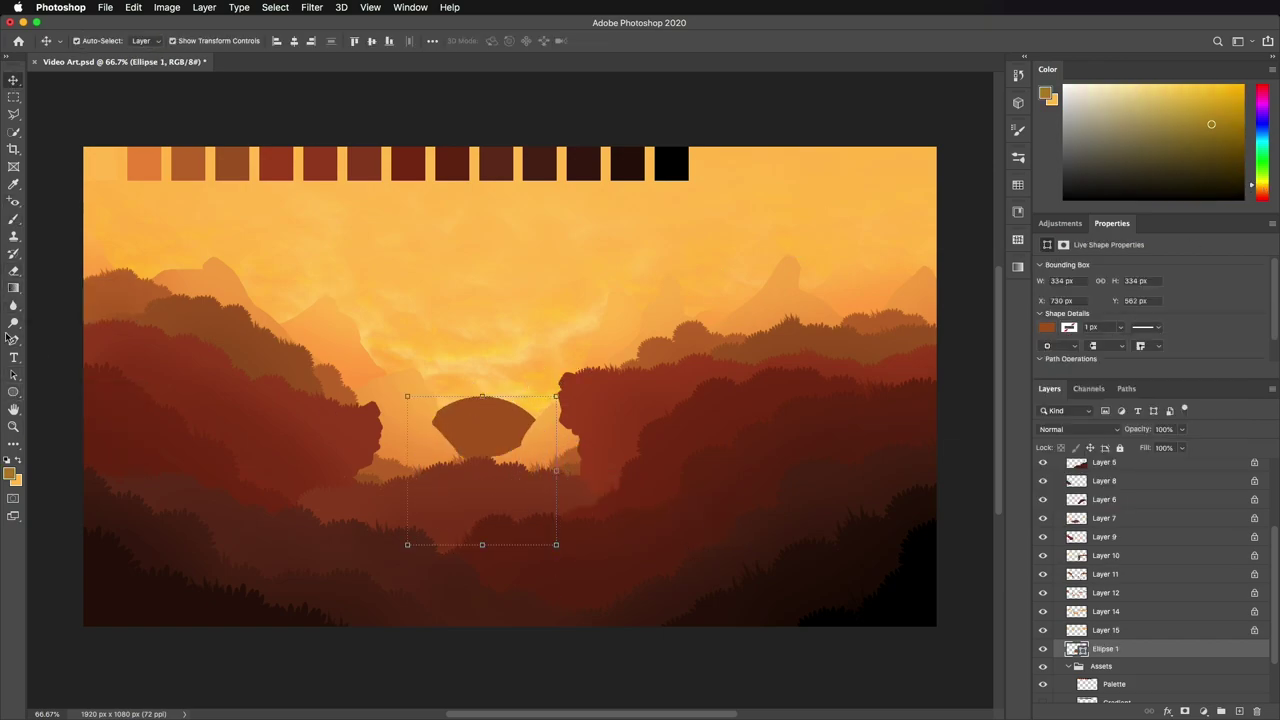
pyautogui.click(1046, 327)
pyautogui.click(1215, 353)
pyautogui.click(502, 380)
pyautogui.click(773, 378)
pyautogui.click(1012, 368)
pyautogui.moveTo(508, 417); pyautogui.dragTo(486, 433)
# Step: Duplicate the sun circle, apply Gaussian Blur to one copy as a smart object, and keep the blurred copy beneath the sharp one
pyautogui.press('super+j')
pyautogui.click(312, 8)
pyautogui.moveTo(360, 166)
pyautogui.click(530, 217)
pyautogui.click(686, 251)
pyautogui.press('Return')
pyautogui.scroll(-3, 1129, 617)
pyautogui.moveTo(1129, 616); pyautogui.dragTo(1126, 562)
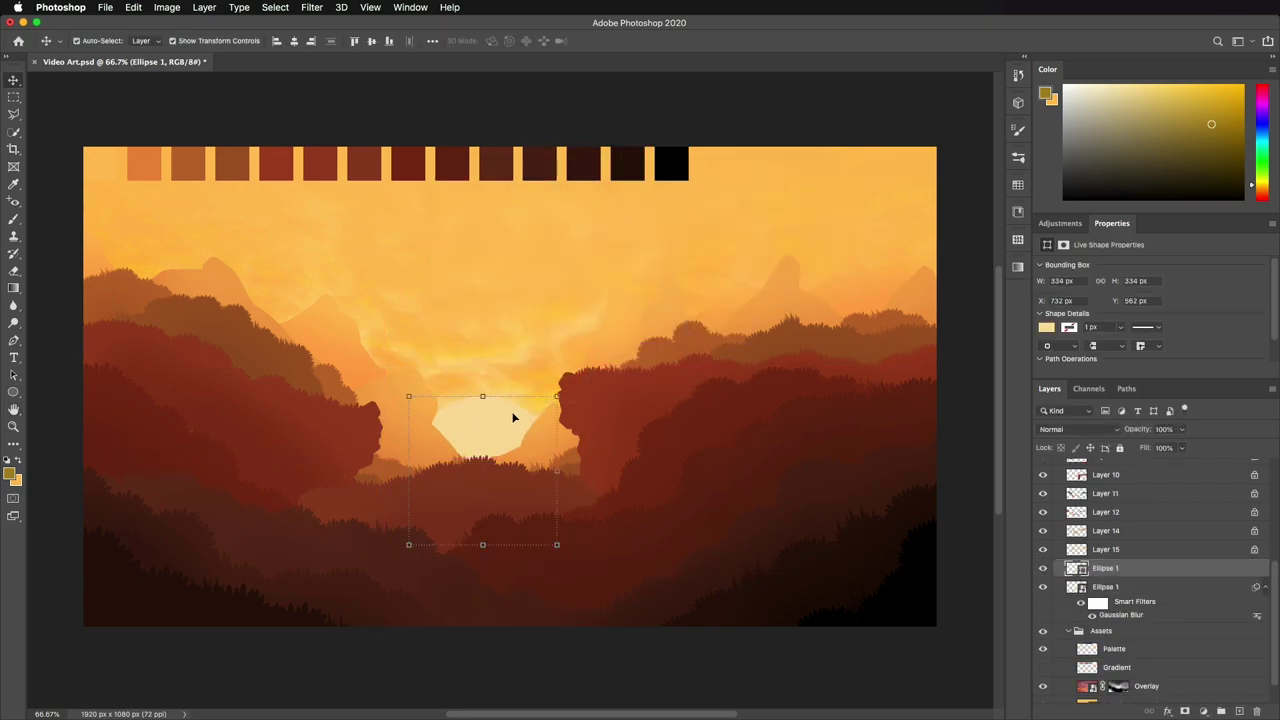
# Step: Convert the sharp sun circle to a smart object and apply a Lens Flare with the 50-300mm Zoom lens type
pyautogui.hotkey('alt', '[')
pyautogui.click(547, 472)
pyautogui.click(312, 7)
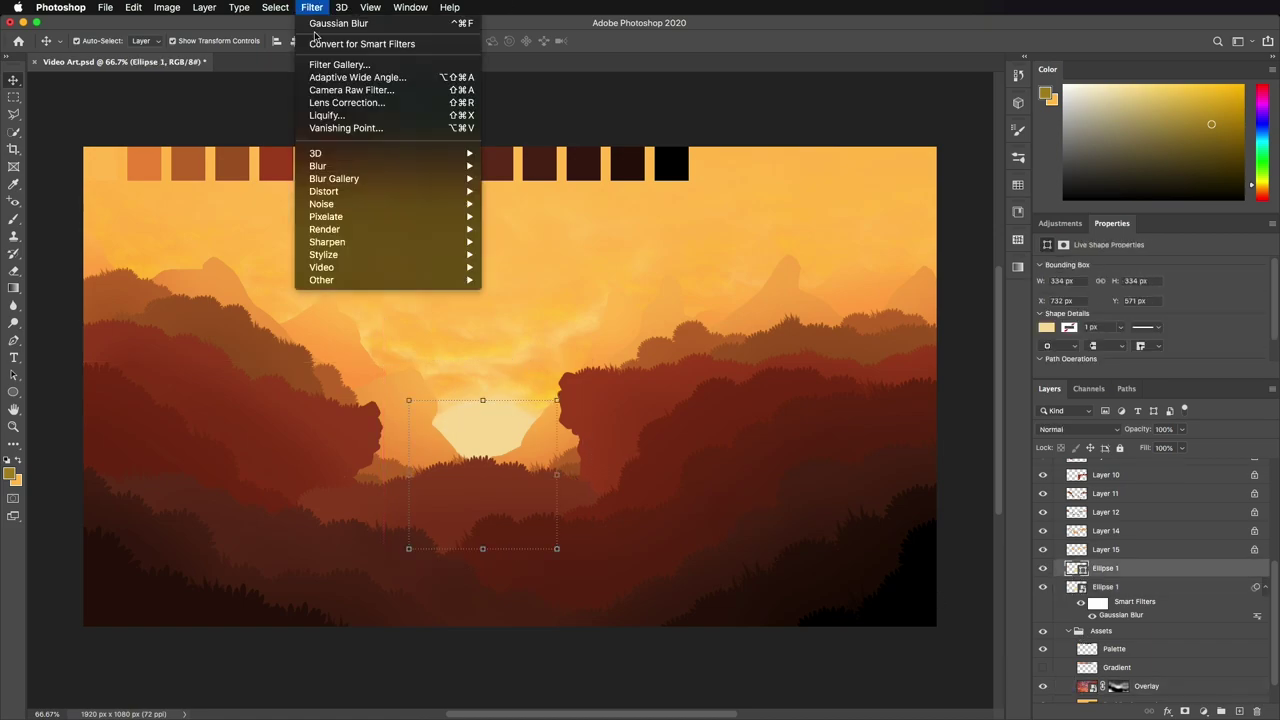
pyautogui.moveTo(420, 229)
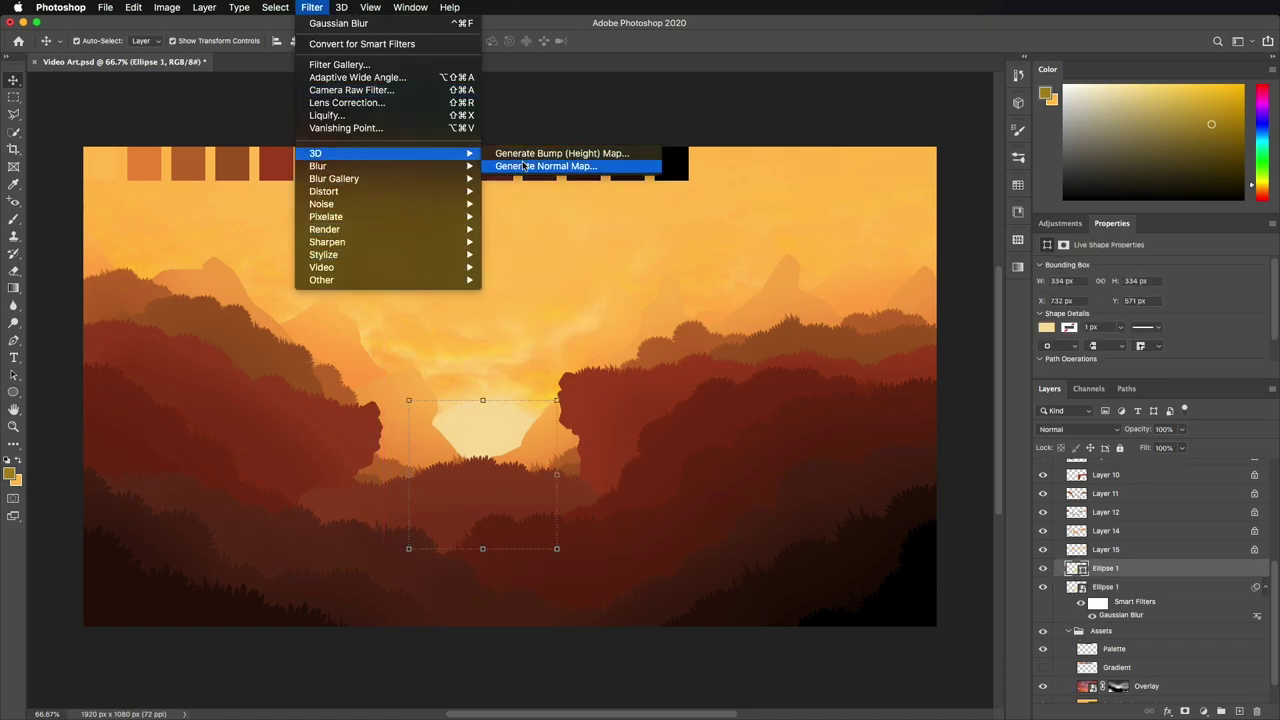
pyautogui.click(538, 313)
pyautogui.click(726, 254)
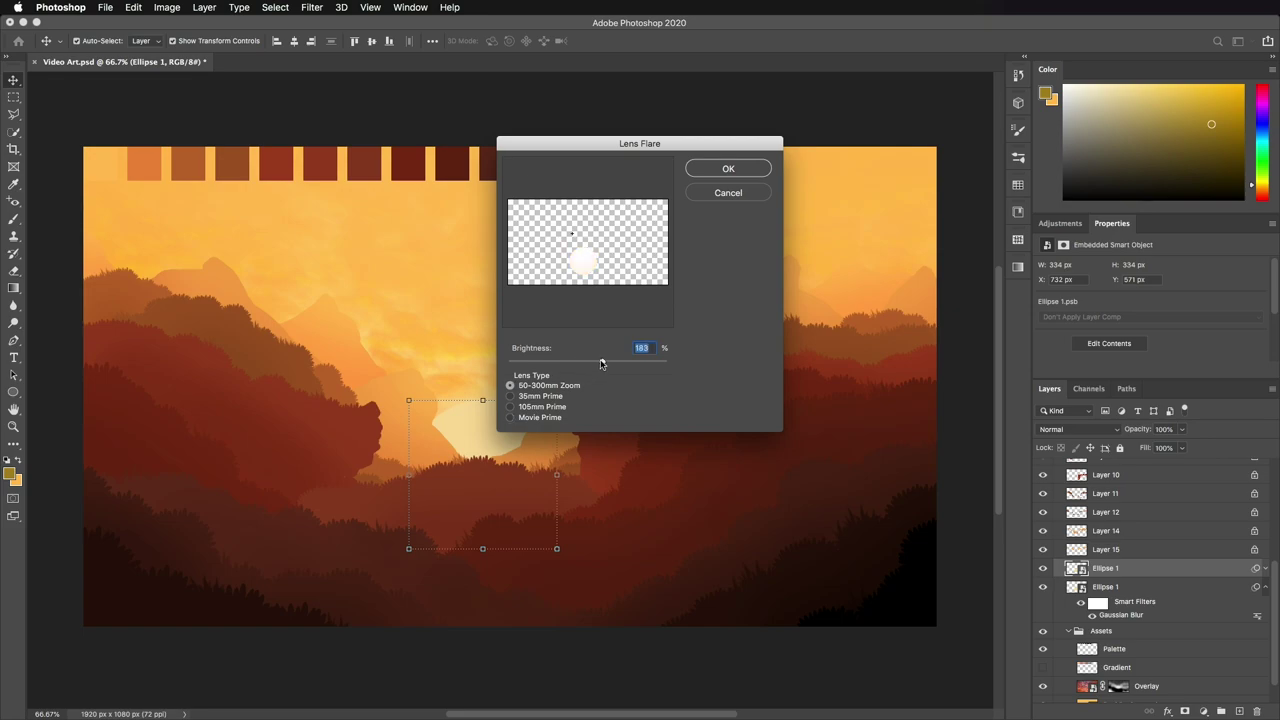
pyautogui.click(714, 168)
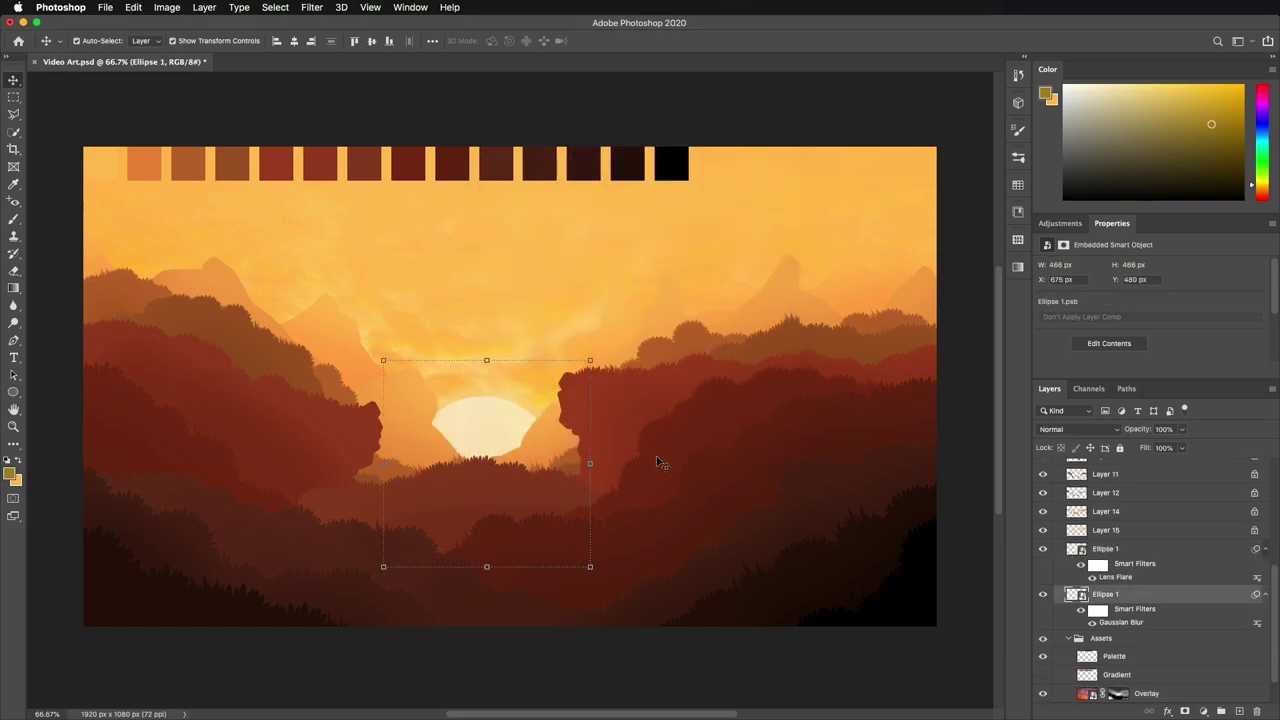
# Step: Apply a Lens Flare to the blurred sun copy at 124% brightness with the 50-300mm Zoom lens type
pyautogui.click(311, 7)
pyautogui.moveTo(380, 226)
pyautogui.click(538, 313)
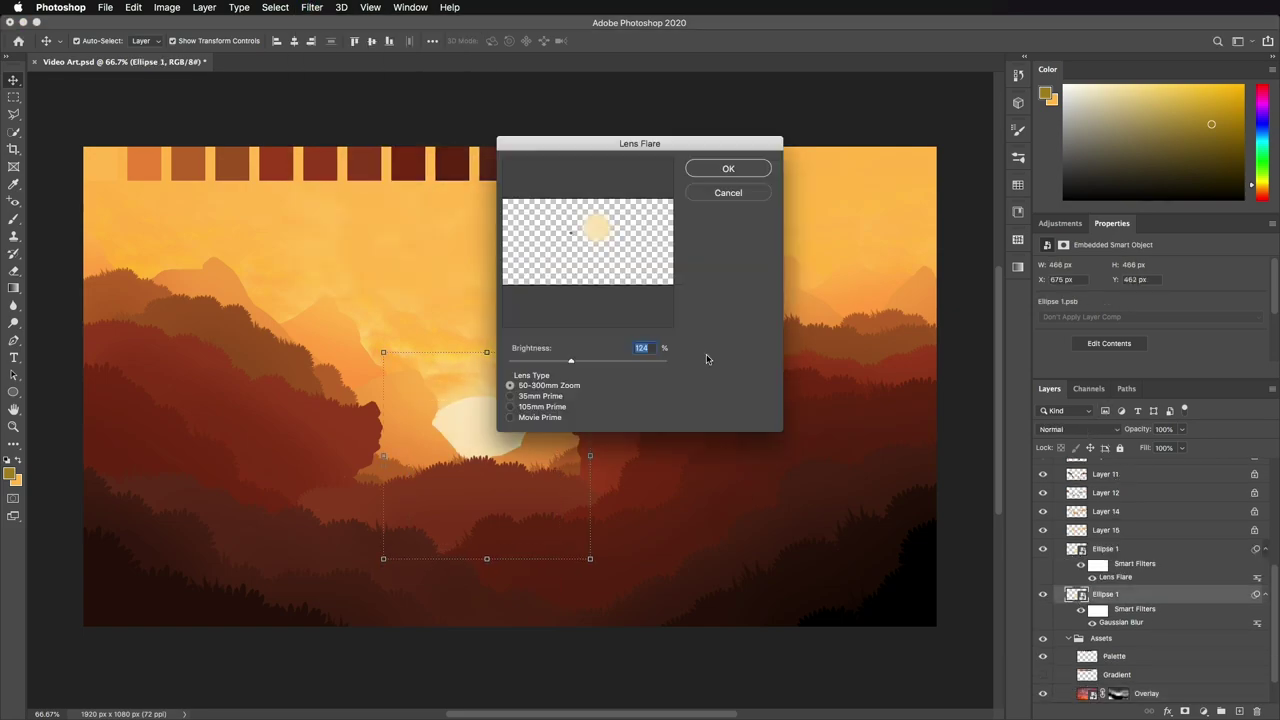
pyautogui.click(714, 168)
# Step: Add a new empty layer directly above Layer 13
pyautogui.click(525, 281)
pyautogui.scroll(10, 1130, 592)
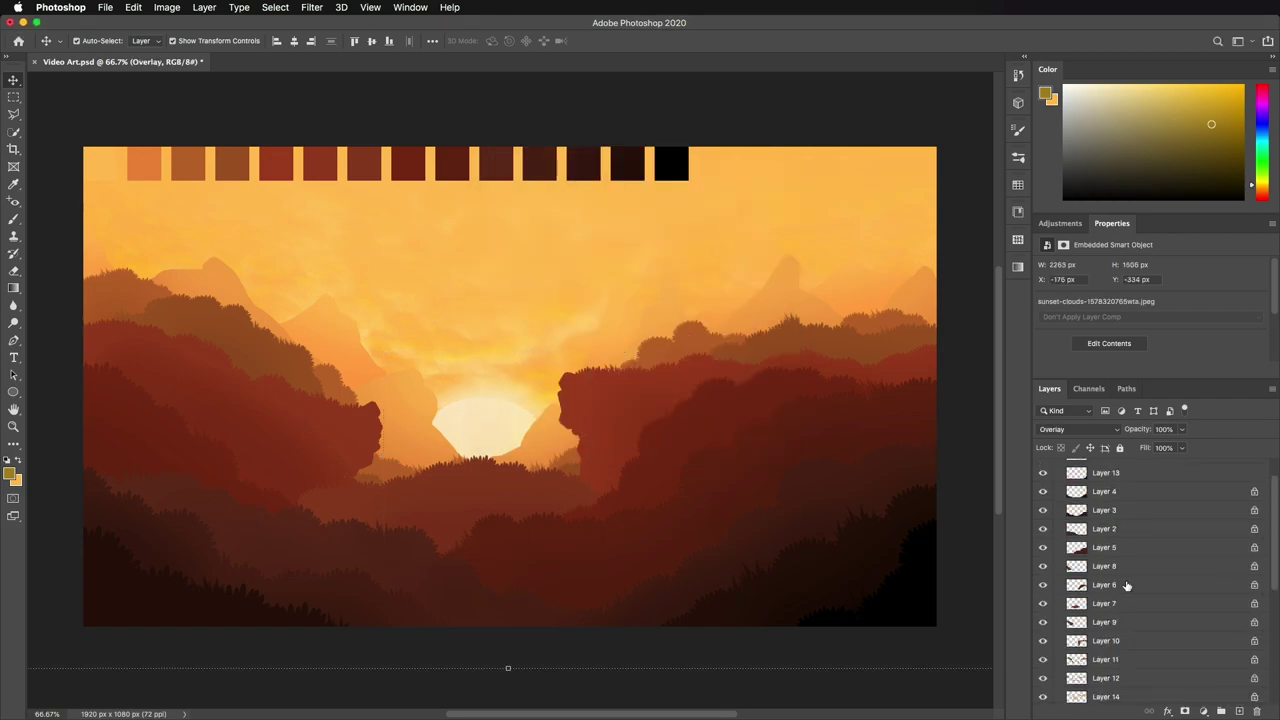
pyautogui.click(1110, 505)
pyautogui.click(1239, 711)
# Step: Paint soft haze over the mountains and hills on Layer 16 with sampled sky orange and a 500 px brush at 30% opacity
pyautogui.click(13, 219)
pyautogui.keyDown('alt'); pyautogui.click(350, 280); pyautogui.keyUp('alt')
pyautogui.moveTo(241, 278)
pyautogui.mouseDown()
pyautogui.moveTo(351, 320)
pyautogui.moveTo(300, 312)
pyautogui.mouseUp()
pyautogui.moveTo(166, 244)
pyautogui.mouseDown()
pyautogui.moveTo(300, 303)
pyautogui.moveTo(388, 280)
pyautogui.mouseUp()
pyautogui.click(645, 395)
pyautogui.moveTo(700, 312); pyautogui.dragTo(836, 270)
pyautogui.click(616, 479)
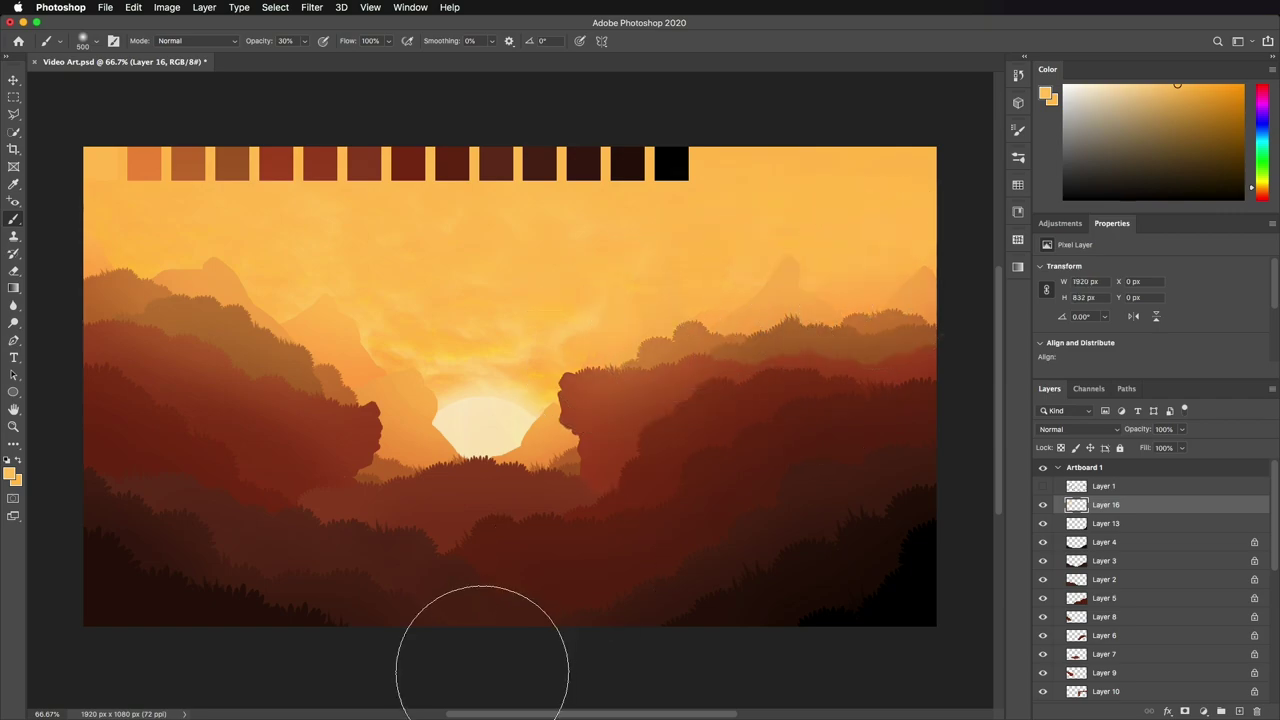
# Step: Add a soft glow around the sun on Layer 16 using the pale yellow sampled from the sun
pyautogui.keyDown('alt'); pyautogui.click(487, 424); pyautogui.keyUp('alt')
pyautogui.click(478, 429)
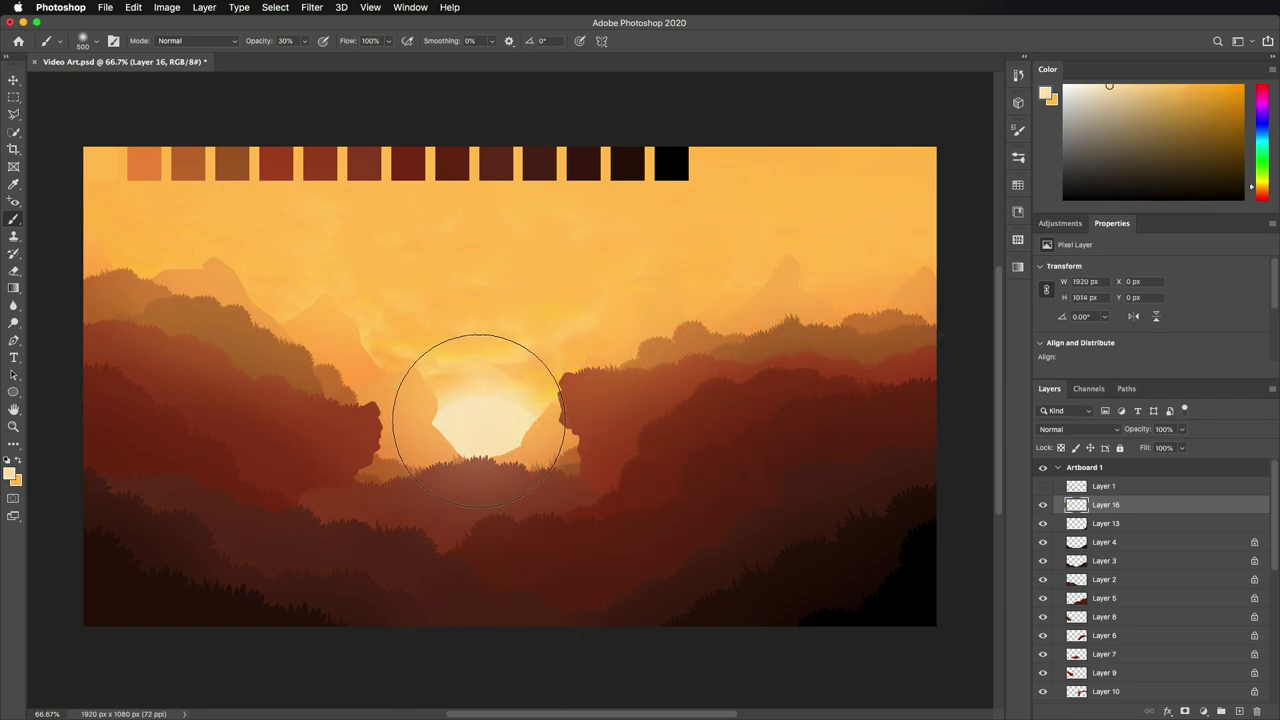
pyautogui.click(478, 422)
# Step: Compare the painting with and without the haze, fully lock Layer 16 and leave it hidden
pyautogui.click(1043, 505)
pyautogui.click(1043, 505)
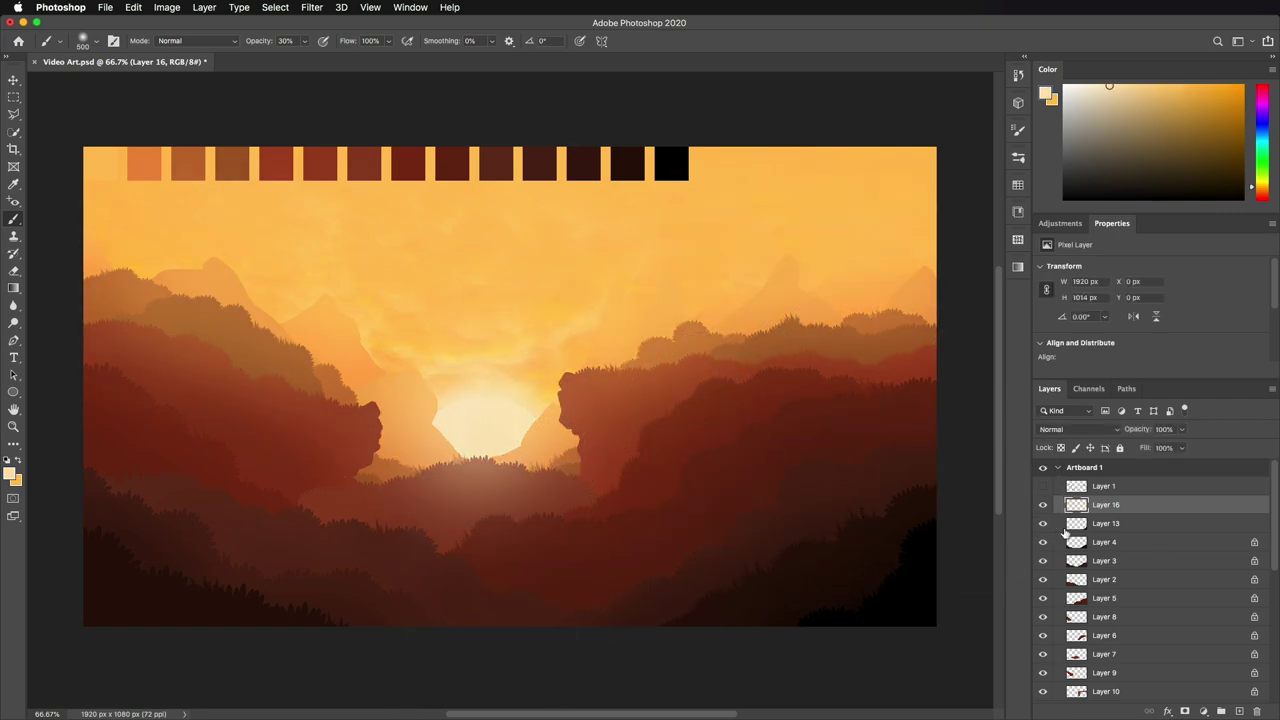
pyautogui.click(1120, 449)
pyautogui.click(1044, 506)
pyautogui.click(1044, 506)
pyautogui.click(1044, 506)
# Step: Choose the conifer tree brush from the brush presets
pyautogui.click(96, 42)
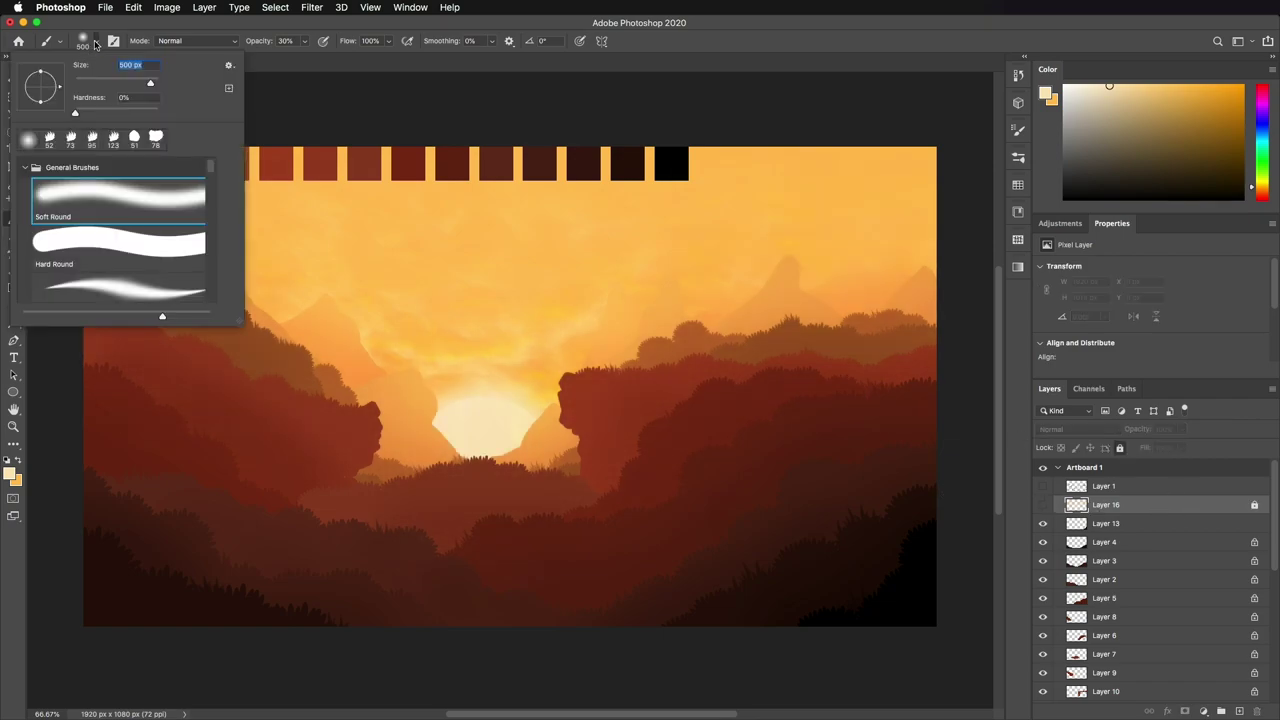
pyautogui.scroll(-20, 102, 257)
pyautogui.click(102, 258)
pyautogui.press('Return')
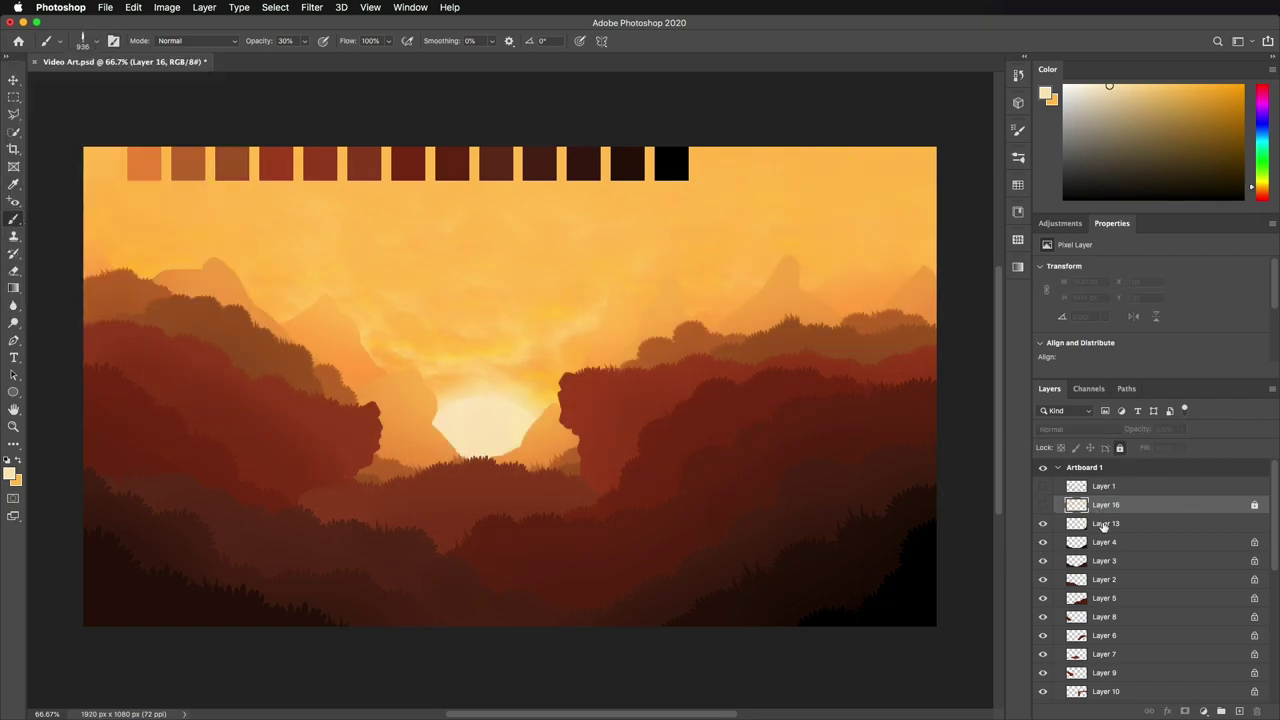
# Step: Unlock the hill layers' transparency and stamp faint 96 px trees on the distant mountains of Layers 15 and 14 in sampled orange at 100% opacity
pyautogui.scroll(-3, 1119, 549)
pyautogui.click(1105, 618)
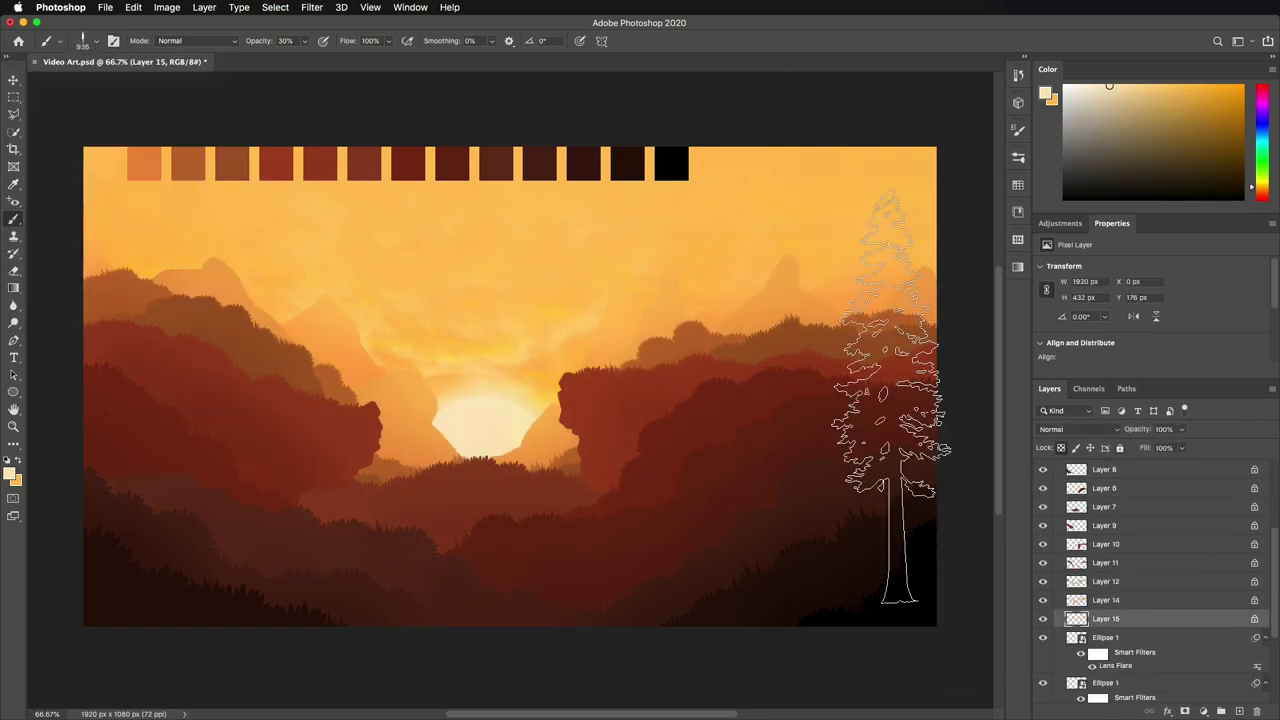
pyautogui.keyDown('alt'); pyautogui.click(779, 292); pyautogui.keyUp('alt')
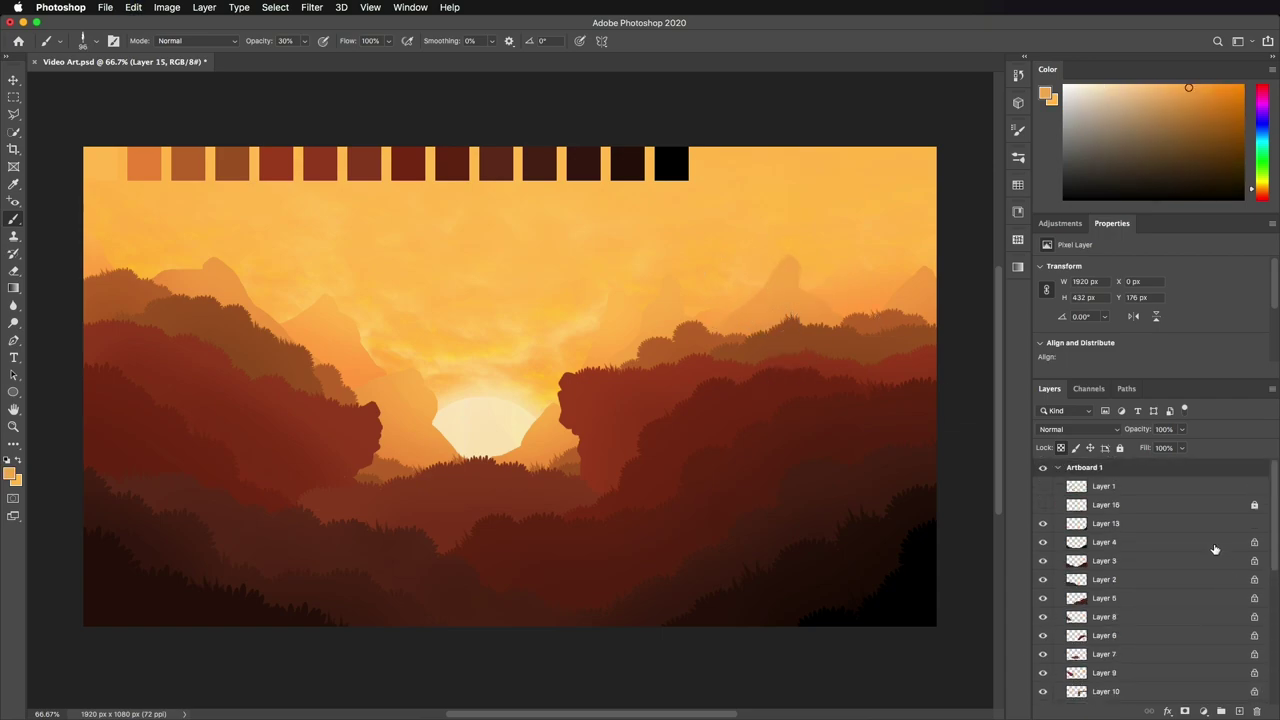
pyautogui.scroll(-4, 1222, 600)
pyautogui.click(1137, 531)
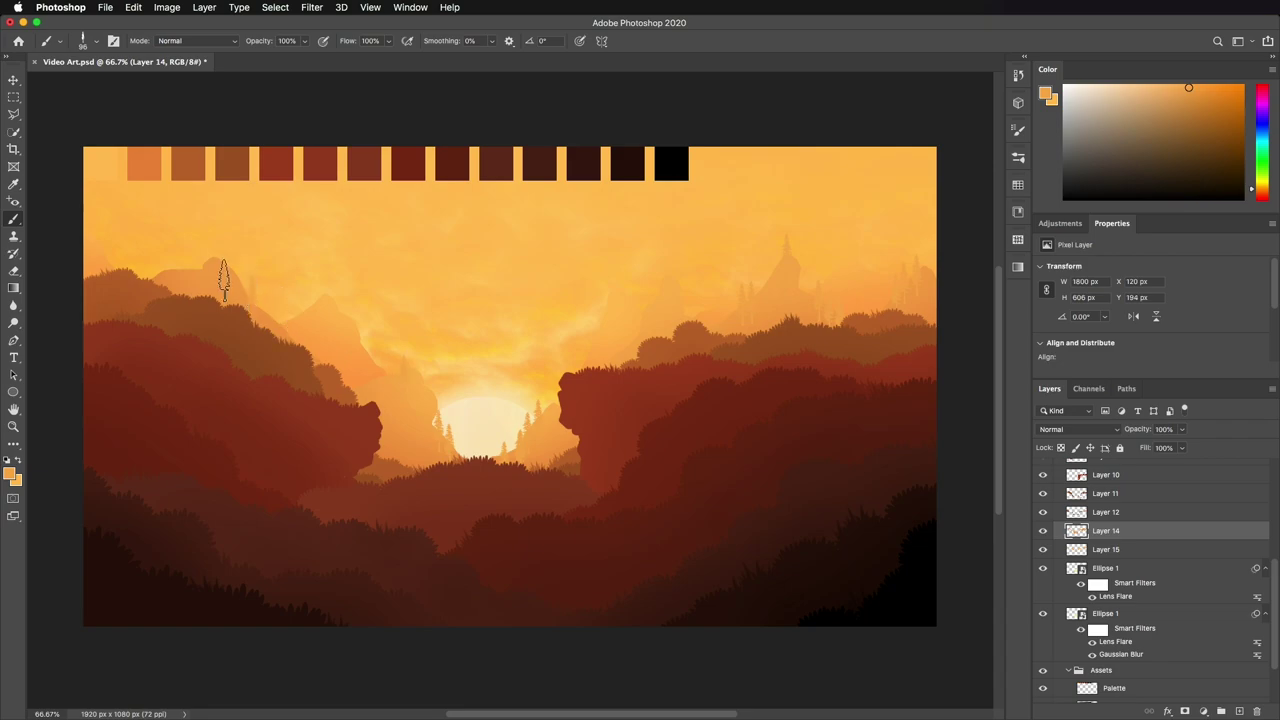
# Step: Stamp 127 px trees on the orange-brown hills of Layer 12 in a colour sampled from them
pyautogui.click(1076, 513)
pyautogui.click(1045, 513)
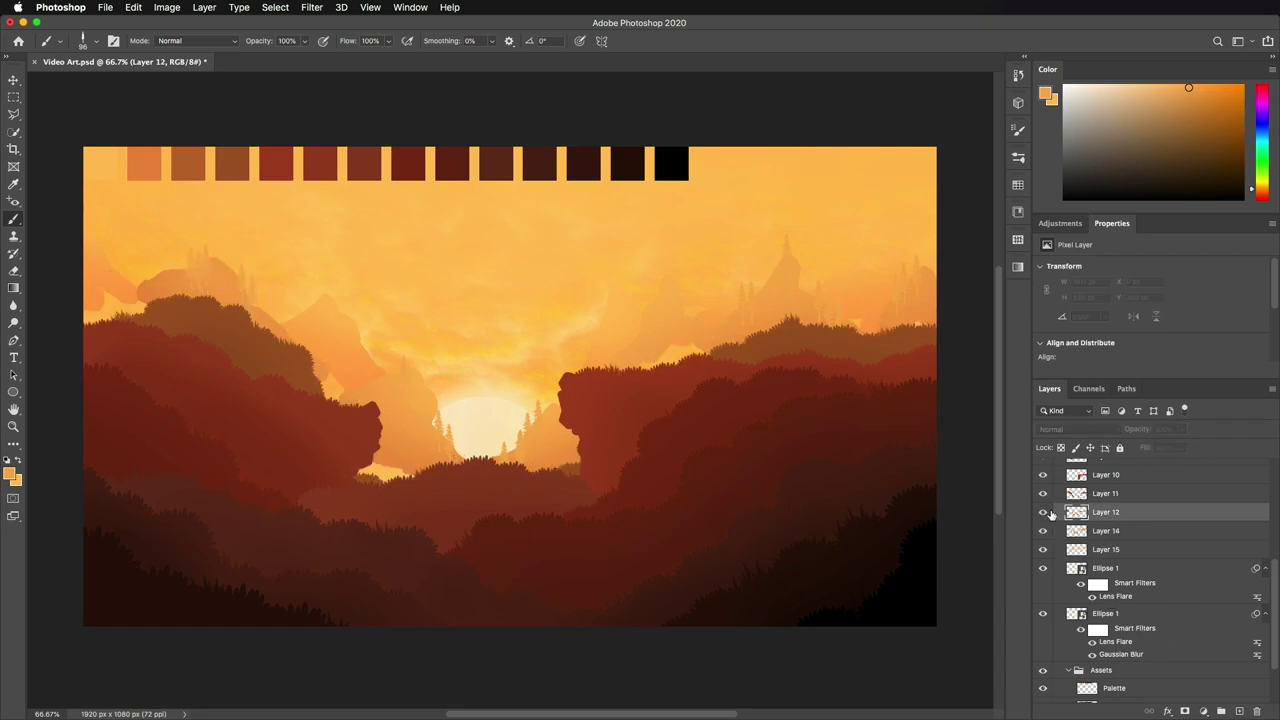
pyautogui.click(1045, 513)
pyautogui.keyDown('alt'); pyautogui.click(694, 347); pyautogui.keyUp('alt')
pyautogui.moveTo(690, 347); pyautogui.dragTo(705, 347)
pyautogui.click(670, 330)
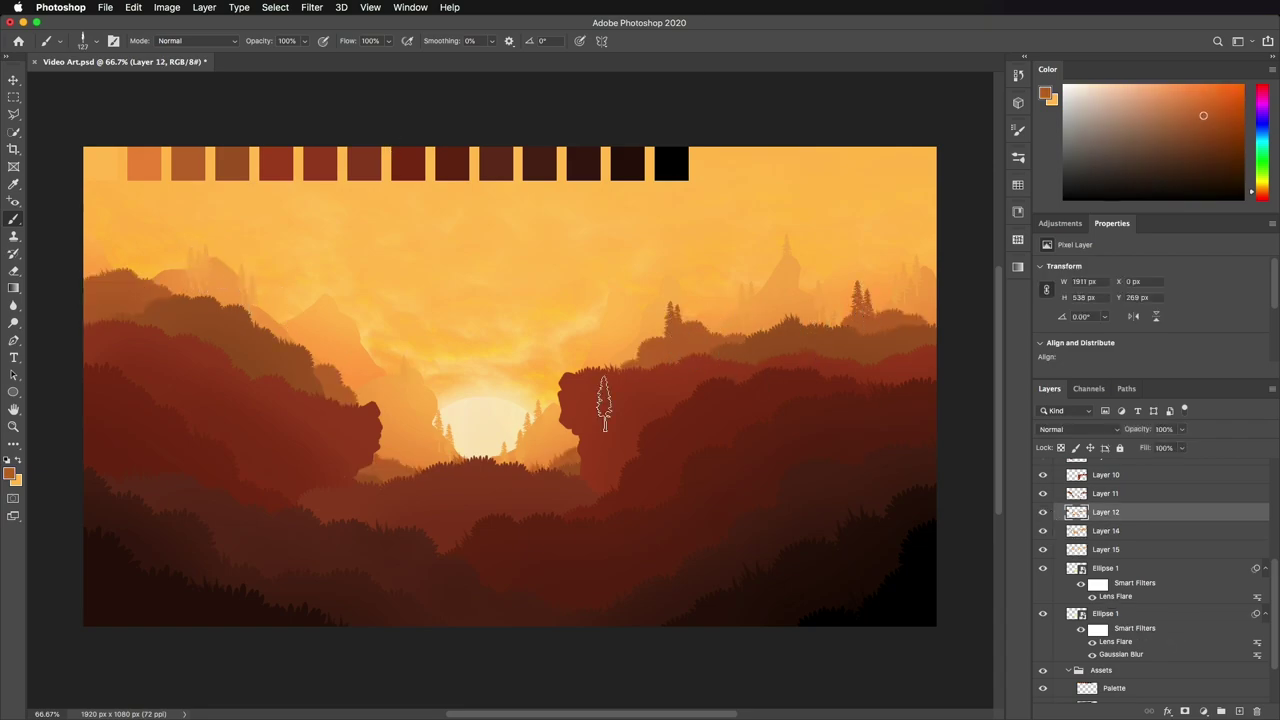
# Step: Stamp 188 px trees on the brown hills of Layer 11 in a colour sampled from the left hill
pyautogui.click(1060, 495)
pyautogui.click(1042, 495)
pyautogui.click(1042, 495)
pyautogui.keyDown('alt'); pyautogui.click(232, 332); pyautogui.keyUp('alt')
pyautogui.moveTo(228, 332); pyautogui.dragTo(256, 332)
pyautogui.click(219, 299)
pyautogui.click(229, 311)
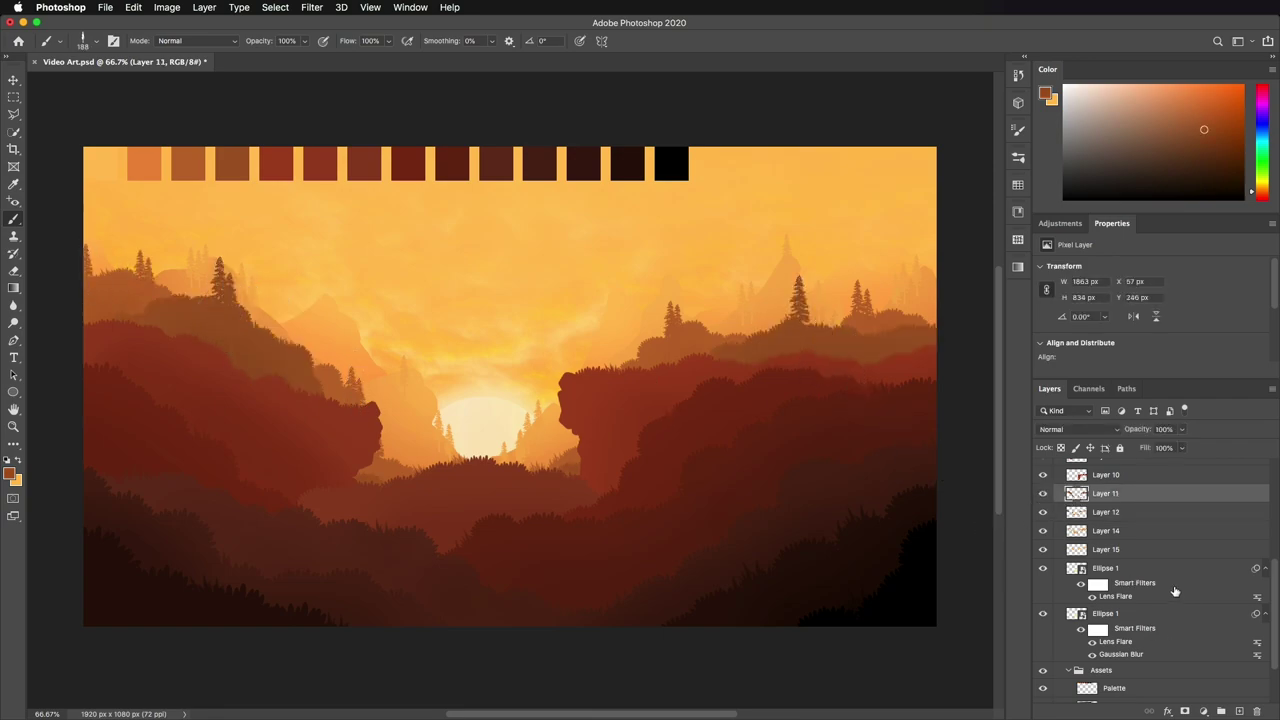
# Step: Stamp 311 px trees along the top of the right red cliff on Layer 10 in its sampled red
pyautogui.scroll(2, 1175, 591)
pyautogui.click(1046, 507)
pyautogui.click(1046, 507)
pyautogui.click(1121, 508)
pyautogui.keyDown('alt'); pyautogui.click(649, 386); pyautogui.keyUp('alt')
pyautogui.moveTo(649, 386); pyautogui.dragTo(706, 386)
pyautogui.click(620, 354)
pyautogui.click(745, 330)
pyautogui.click(927, 295)
# Step: Stamp 354 px trees along the left red cliff on Layer 9 in its sampled red
pyautogui.click(1105, 487)
pyautogui.click(1043, 487)
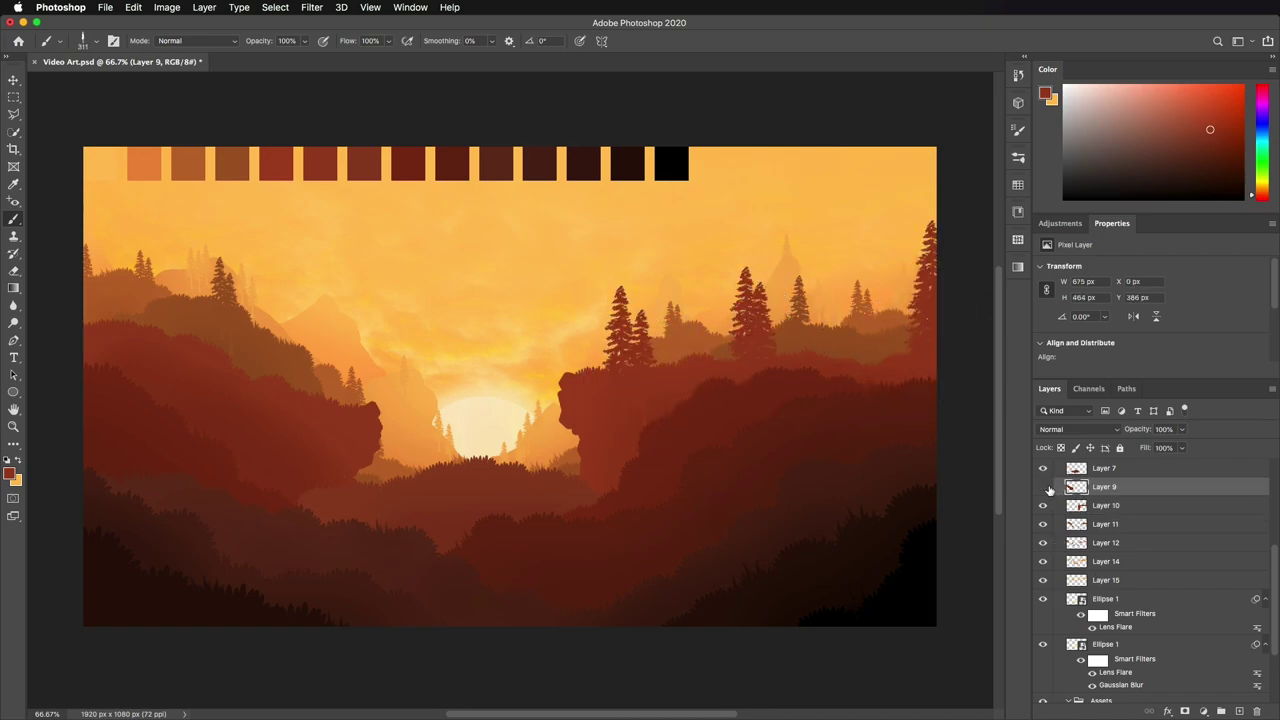
pyautogui.click(1046, 488)
pyautogui.keyDown('alt'); pyautogui.click(90, 324); pyautogui.keyUp('alt')
pyautogui.moveTo(90, 324); pyautogui.dragTo(112, 325)
pyautogui.click(112, 304)
pyautogui.click(134, 339)
pyautogui.click(291, 361)
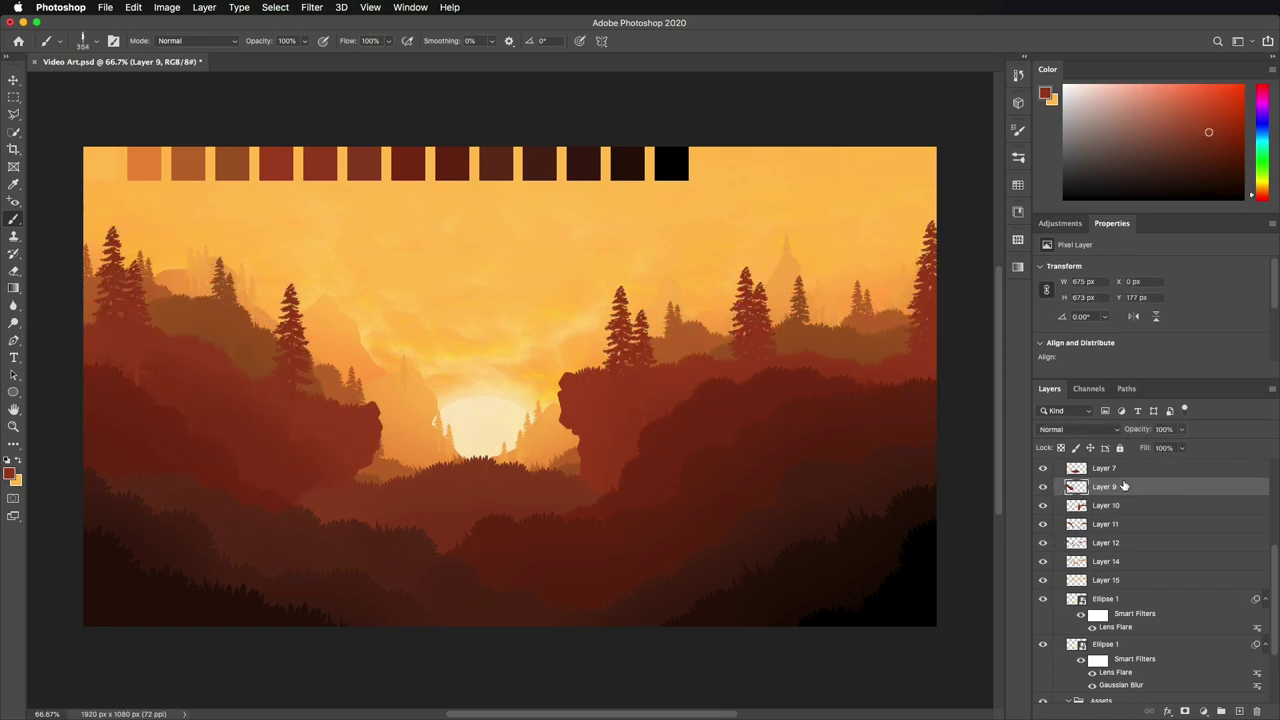
# Step: Stamp smaller trees along the central hill and above the right-hand red hill on Layer 7 in sampled reds
pyautogui.scroll(3, 1120, 487)
pyautogui.click(1105, 586)
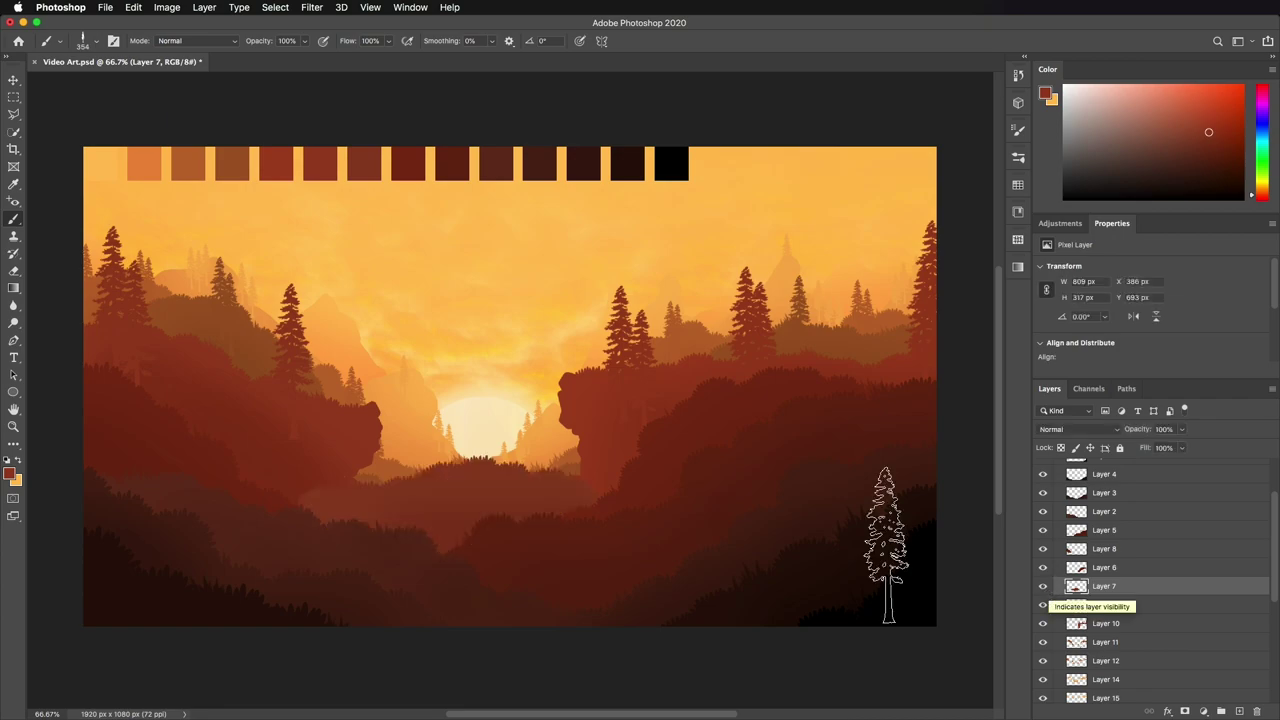
pyautogui.moveTo(495, 485); pyautogui.dragTo(466, 485)
pyautogui.click(404, 450)
pyautogui.click(419, 455)
pyautogui.click(549, 441)
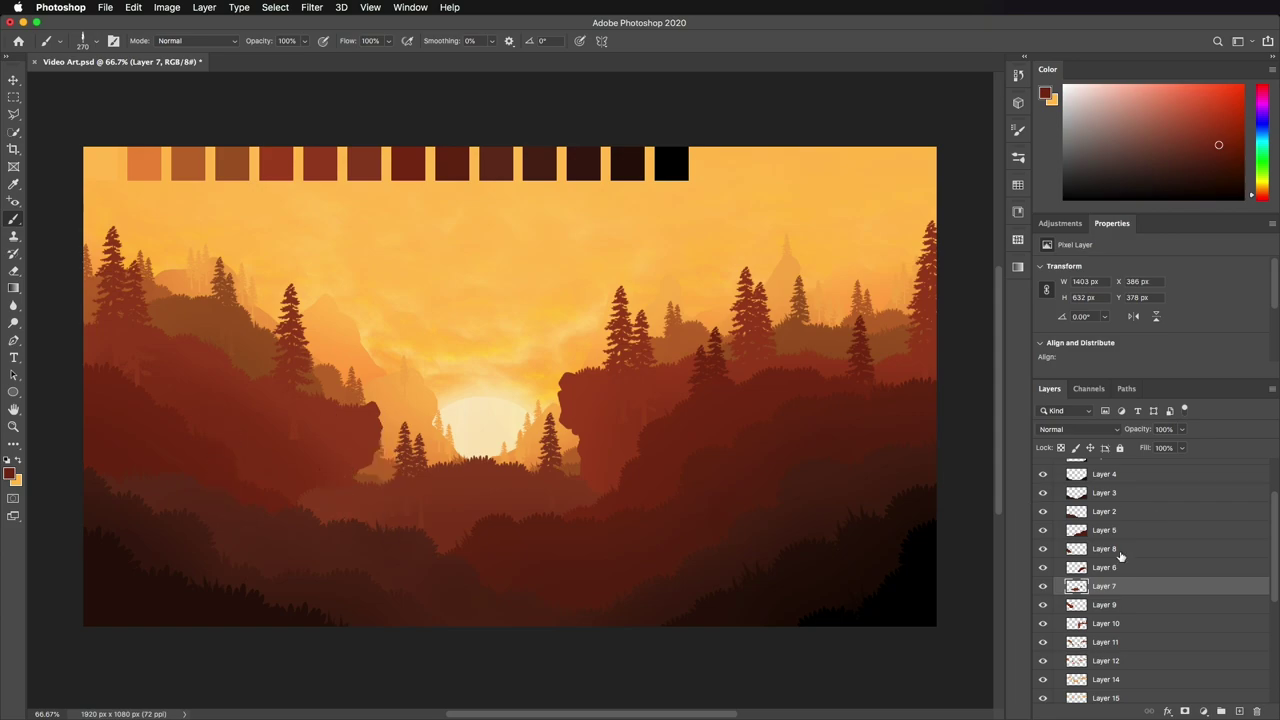
# Step: Stamp two 342 px darker red trees on the left cliff on Layer 9
pyautogui.click(1065, 567)
pyautogui.click(1063, 605)
pyautogui.moveTo(121, 389); pyautogui.dragTo(140, 404)
pyautogui.click(140, 394)
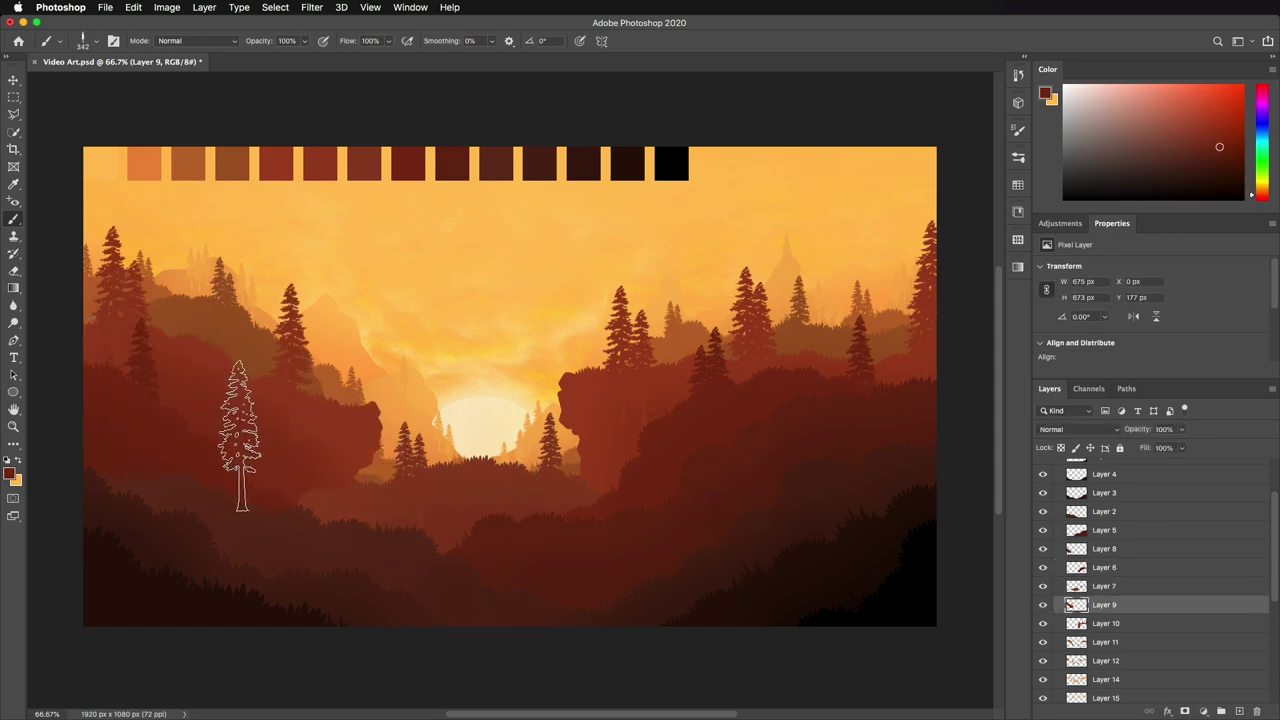
pyautogui.click(166, 425)
# Step: Toggle the visibility of the middle hill layers, such as Layers 10, 11, 7 and 8, to examine which hill each one holds
pyautogui.click(1074, 627)
pyautogui.click(1045, 625)
pyautogui.click(1045, 625)
pyautogui.click(1055, 642)
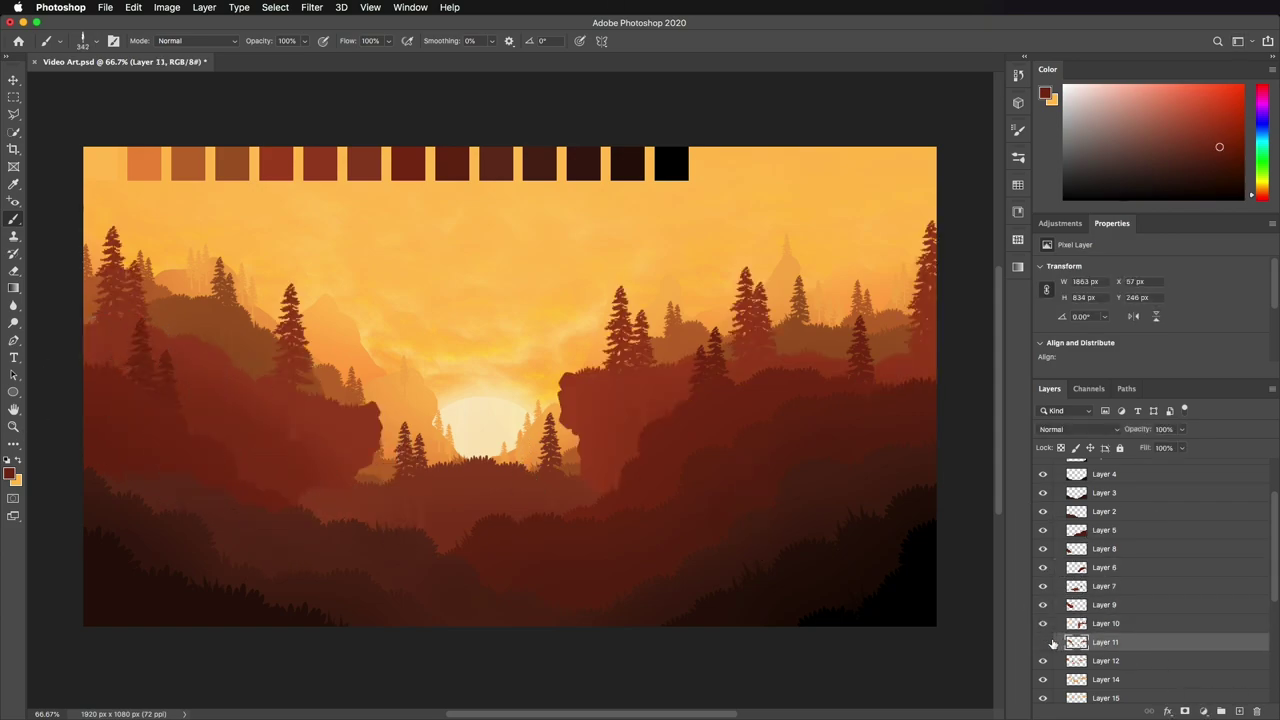
pyautogui.doubleClick(1058, 567)
pyautogui.press('Escape')
pyautogui.click(1045, 587)
pyautogui.click(1045, 587)
pyautogui.click(1045, 550)
pyautogui.click(1045, 550)
pyautogui.click(1056, 550)
pyautogui.click(1045, 550)
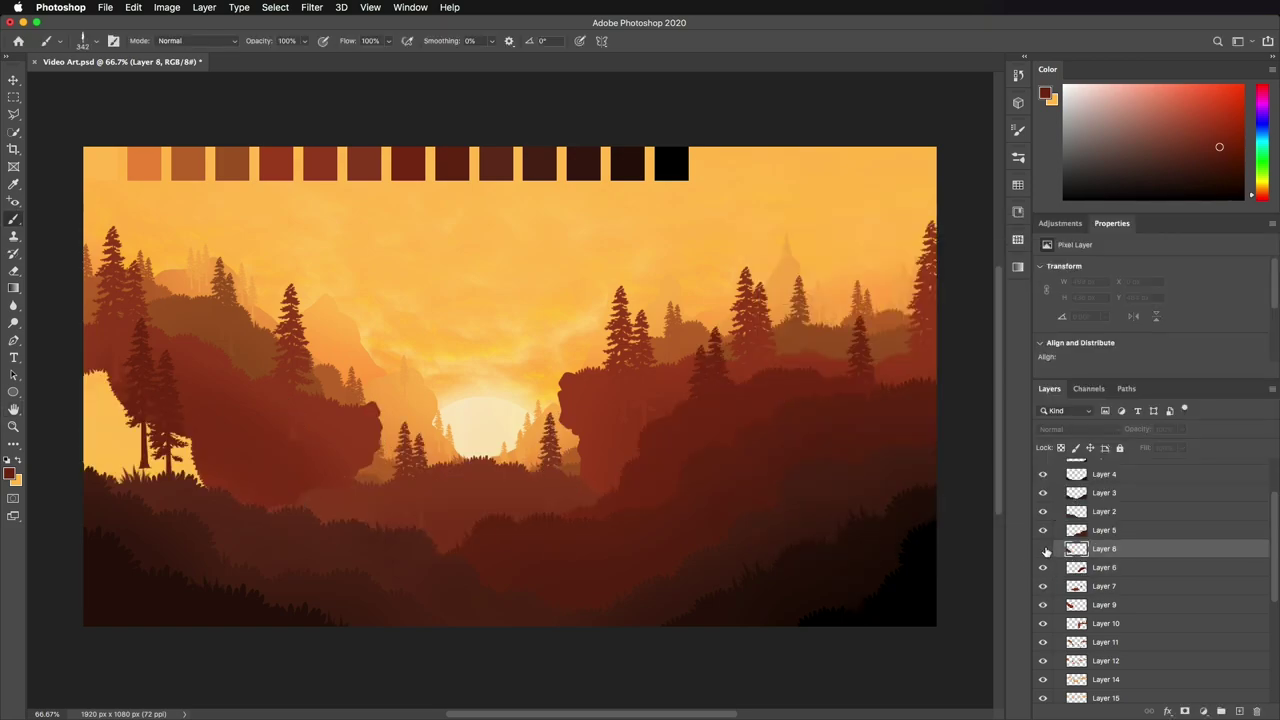
pyautogui.click(1045, 550)
# Step: Stamp trees of up to 424 px on the right and central hills on Layer 5 in a sampled dark red
pyautogui.click(1057, 532)
pyautogui.click(1042, 533)
pyautogui.click(1042, 533)
pyautogui.keyDown('alt'); pyautogui.click(806, 415); pyautogui.keyUp('alt')
pyautogui.moveTo(804, 410); pyautogui.dragTo(831, 410)
pyautogui.click(810, 387)
pyautogui.click(788, 431)
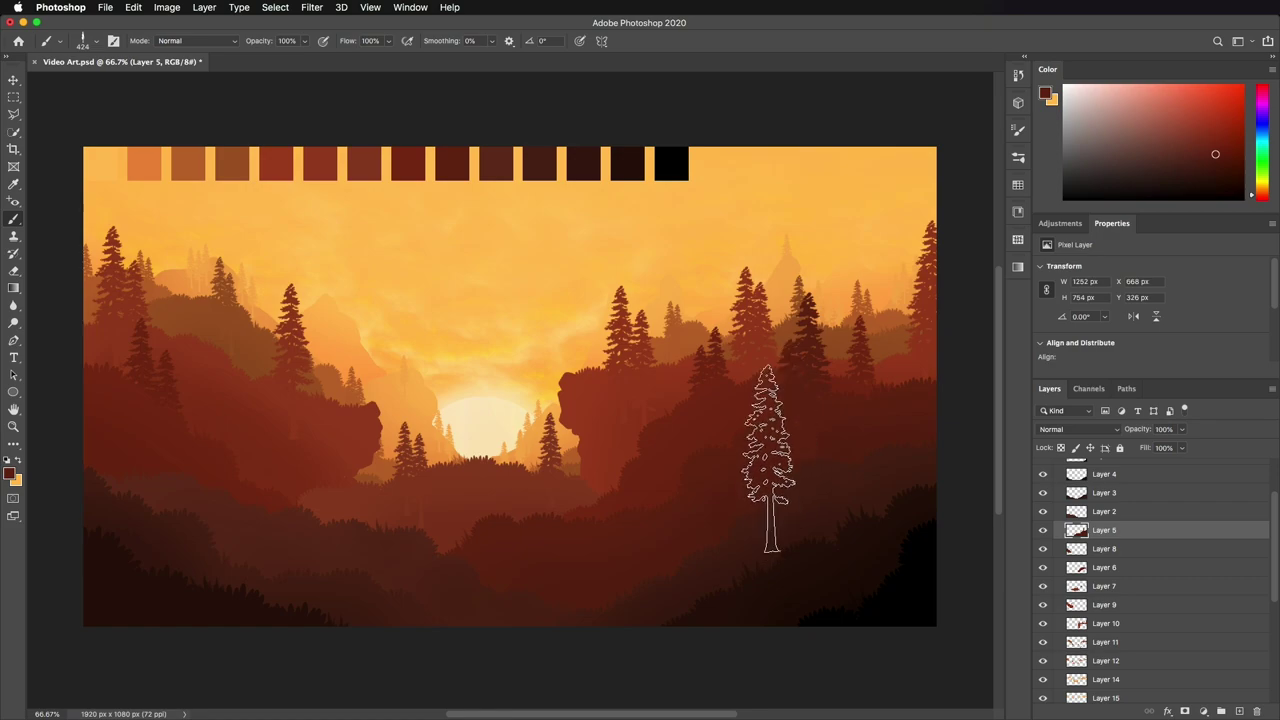
pyautogui.click(625, 504)
# Step: Stamp two large trees on the left hill on Layer 2 in a dark red-brown sampled from it
pyautogui.click(1105, 513)
pyautogui.keyDown('alt'); pyautogui.click(303, 521); pyautogui.keyUp('alt')
pyautogui.moveTo(295, 521); pyautogui.dragTo(358, 522)
pyautogui.click(260, 463)
pyautogui.click(300, 503)
# Step: Stamp large dark trees on both sides of the valley on Layer 3 with the 696 px brush, and select Layer 4
pyautogui.click(1137, 493)
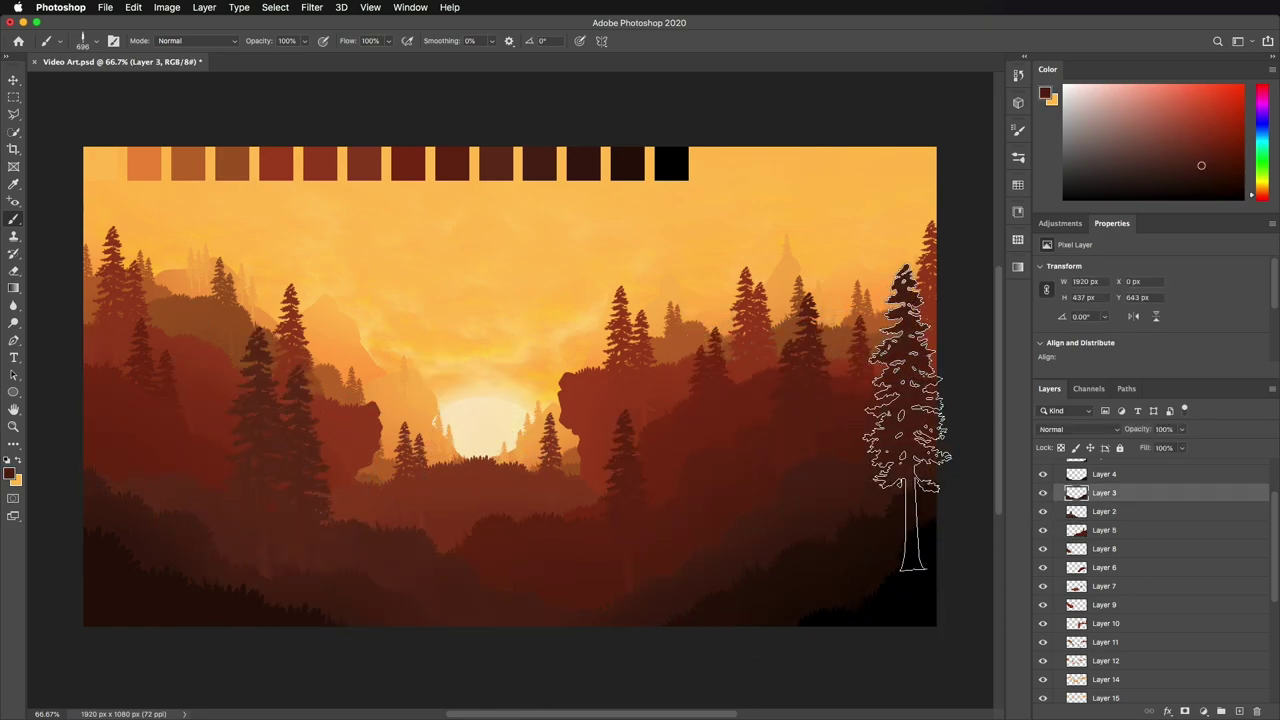
pyautogui.click(905, 417)
pyautogui.click(1110, 474)
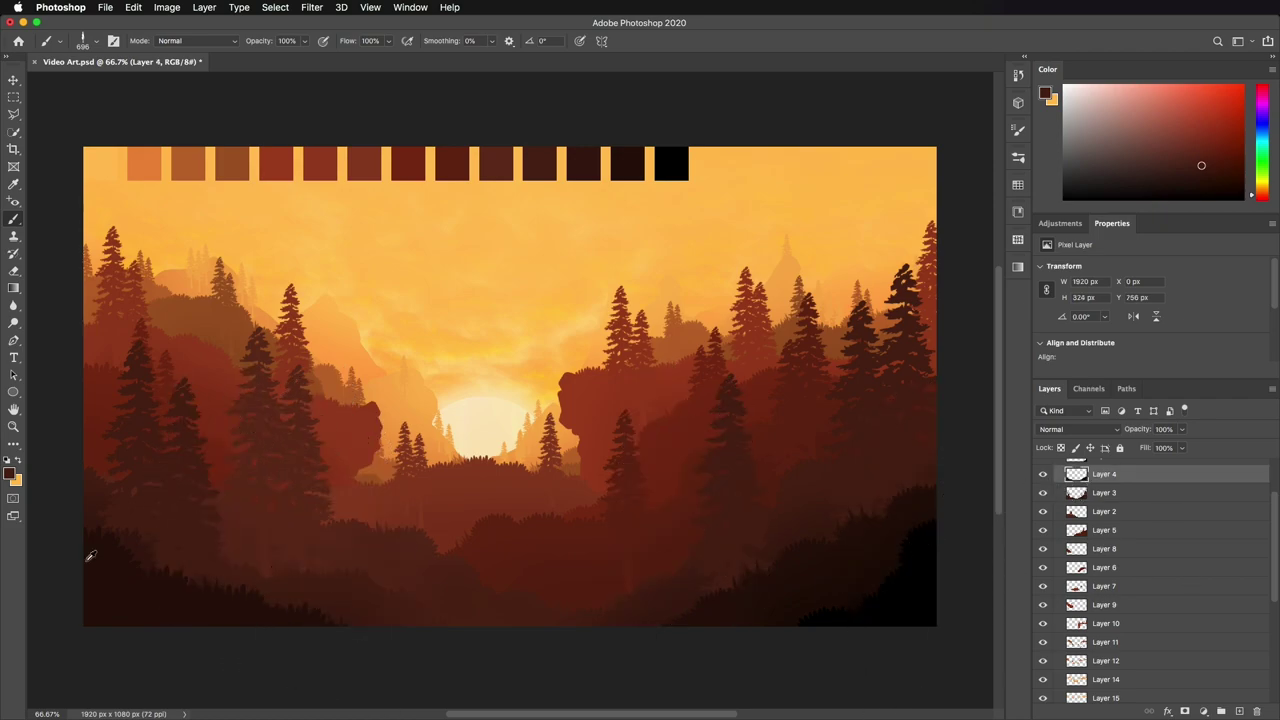
# Step: Stamp large near-black brown trees on both sides of Layer 4 with the tree brush enlarged to 787 px
pyautogui.press(']')
pyautogui.click(108, 503)
pyautogui.click(312, 600)
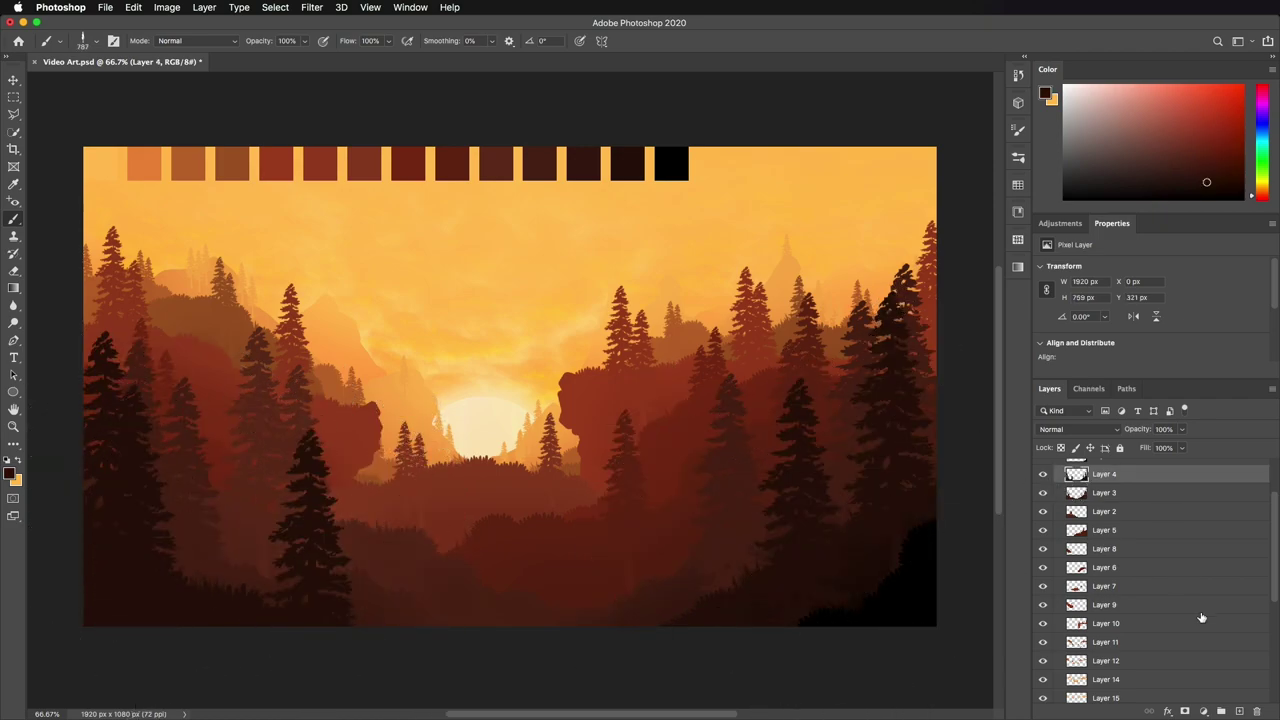
# Step: Stamp large black trees at the far right and far left edges on Layer 13, sampling black from the foreground hill
pyautogui.scroll(3, 1158, 543)
pyautogui.click(1145, 525)
pyautogui.keyDown('alt'); pyautogui.click(928, 595); pyautogui.keyUp('alt')
pyautogui.click(922, 543)
pyautogui.click(102, 594)
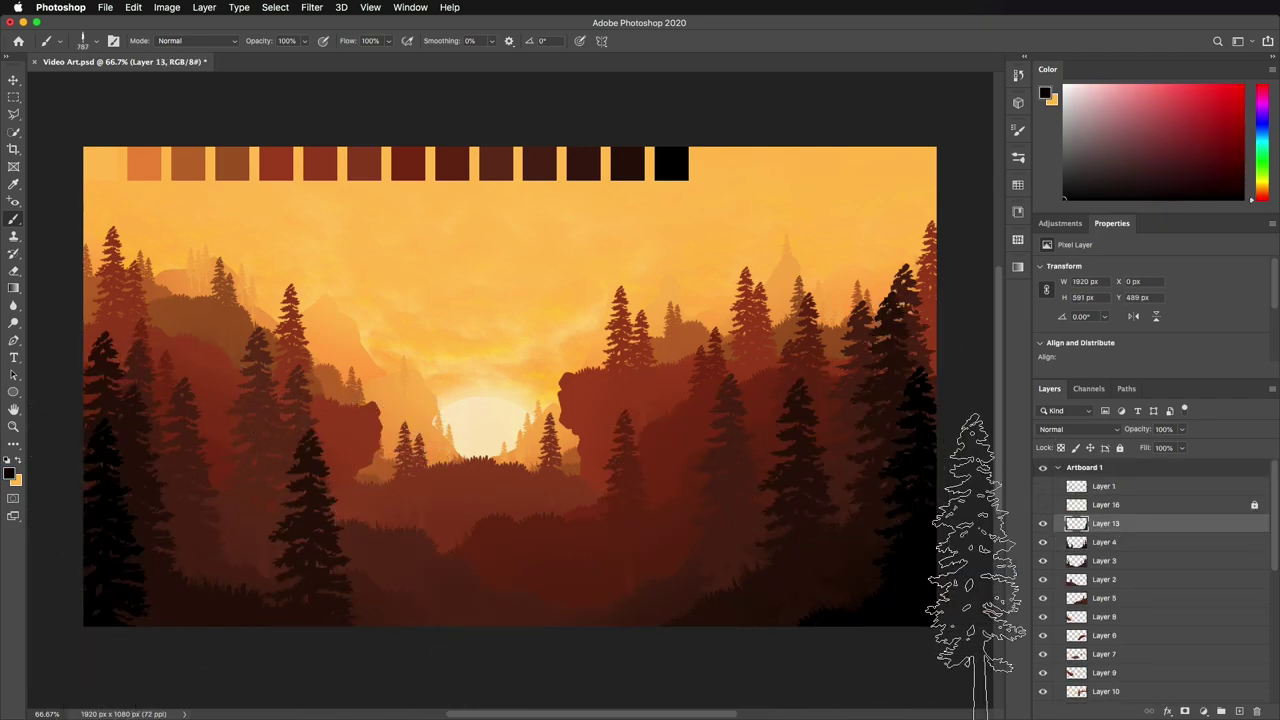
# Step: Stamp a smaller black tree on the lower left foreground of Layer 13 with the 517 px brush, undoing the trial stamps
pyautogui.moveTo(415, 487); pyautogui.dragTo(335, 508)
pyautogui.click(755, 630)
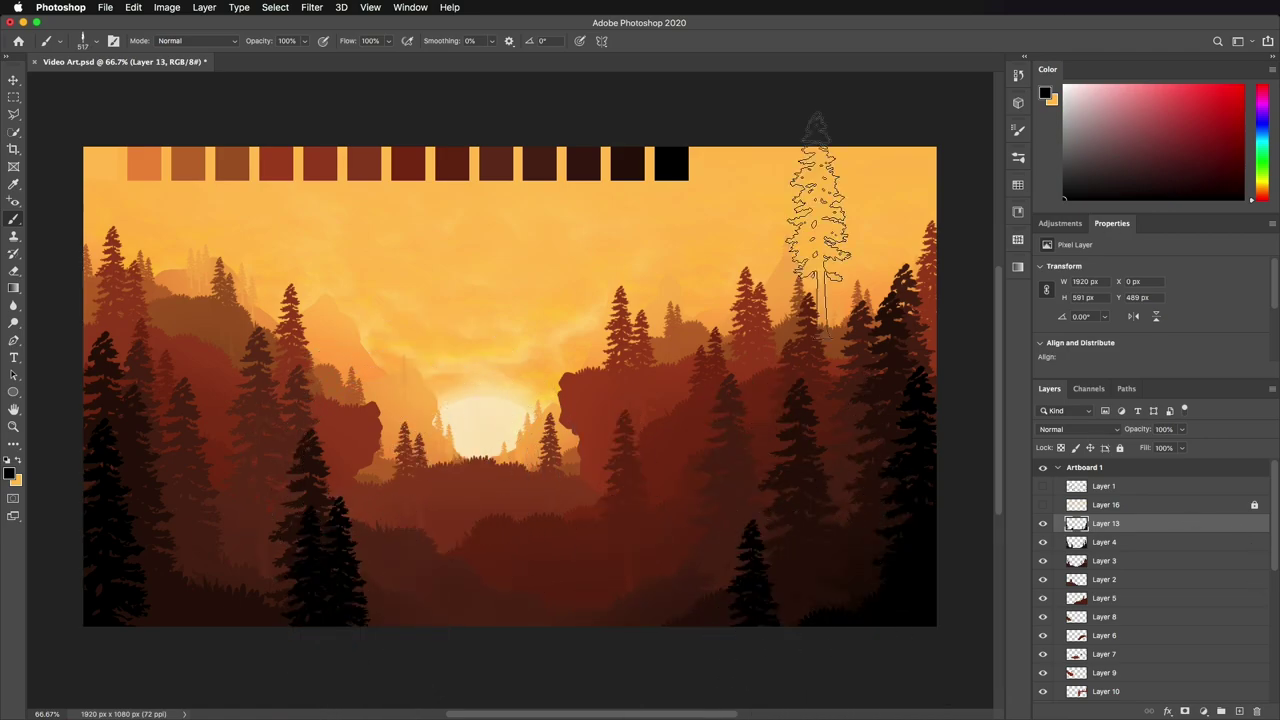
pyautogui.press('super+z')
pyautogui.press('super+z')
pyautogui.click(267, 579)
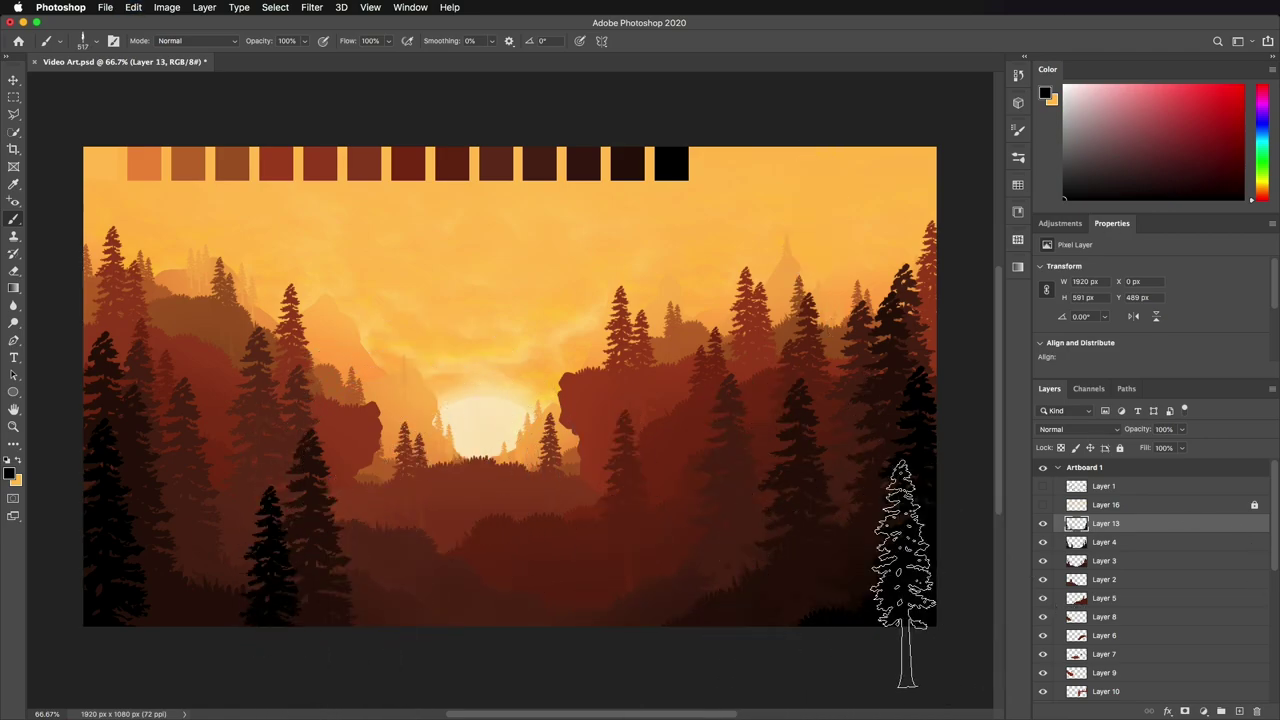
# Step: Hide Layer 13 and choose a soft round brush for shading
pyautogui.click(1044, 523)
pyautogui.click(96, 48)
pyautogui.scroll(15, 121, 203)
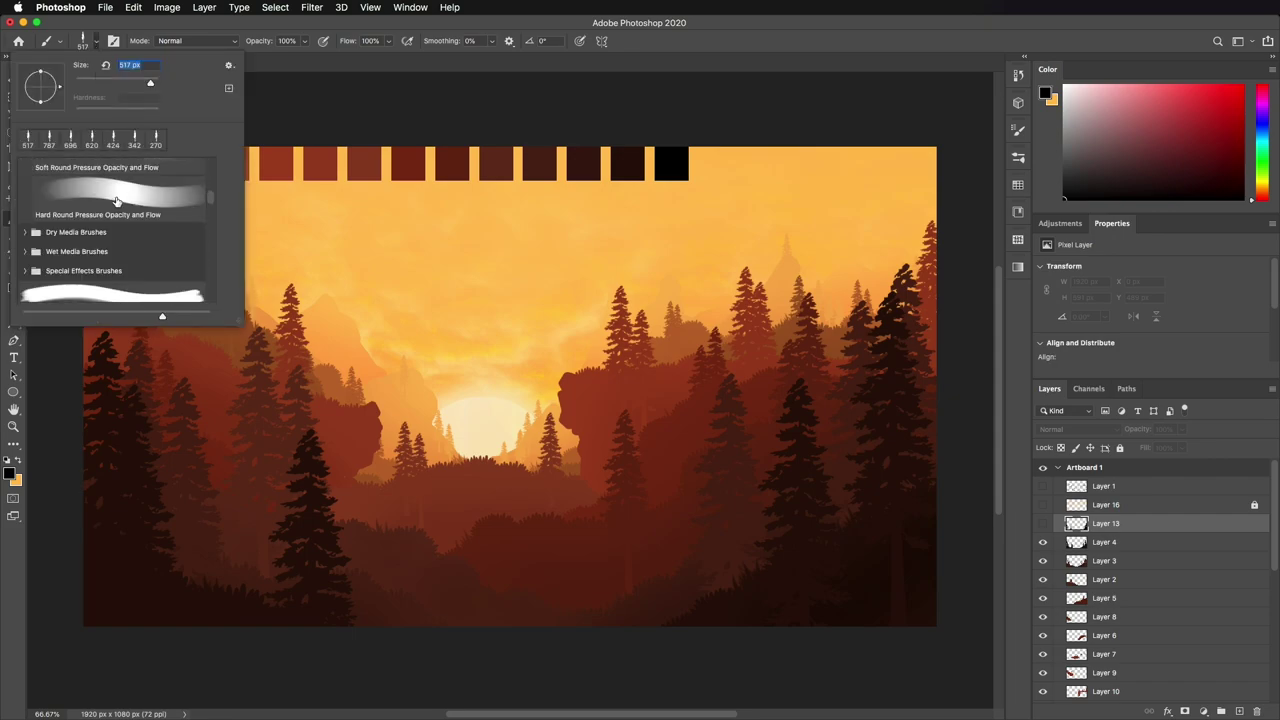
pyautogui.doubleClick(114, 200)
# Step: Lock the transparent pixels of Layers 4 through 15 and shade Layer 4's lower right hill with a sampled near-black brown
pyautogui.click(1187, 541)
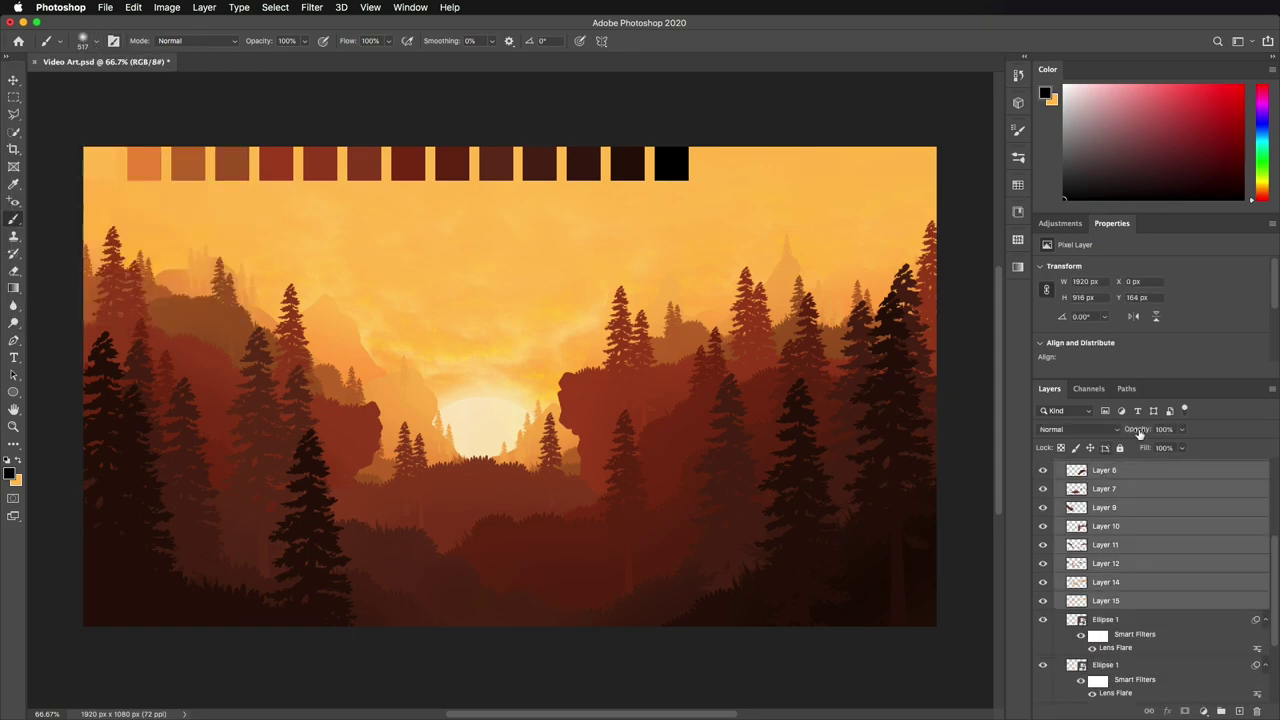
pyautogui.scroll(-1, 1171, 543)
pyautogui.keyDown('alt'); pyautogui.click(873, 574); pyautogui.keyUp('alt')
pyautogui.moveTo(903, 554); pyautogui.dragTo(815, 587)
pyautogui.moveTo(815, 587)
pyautogui.mouseDown()
pyautogui.moveTo(855, 674)
pyautogui.moveTo(939, 603)
pyautogui.mouseUp()
# Step: Shade the lower parts of Layers 3, 2 and 5 with the 357 px soft brush in sampled dark reds, hiding each covering and finished layer
pyautogui.click(1136, 540)
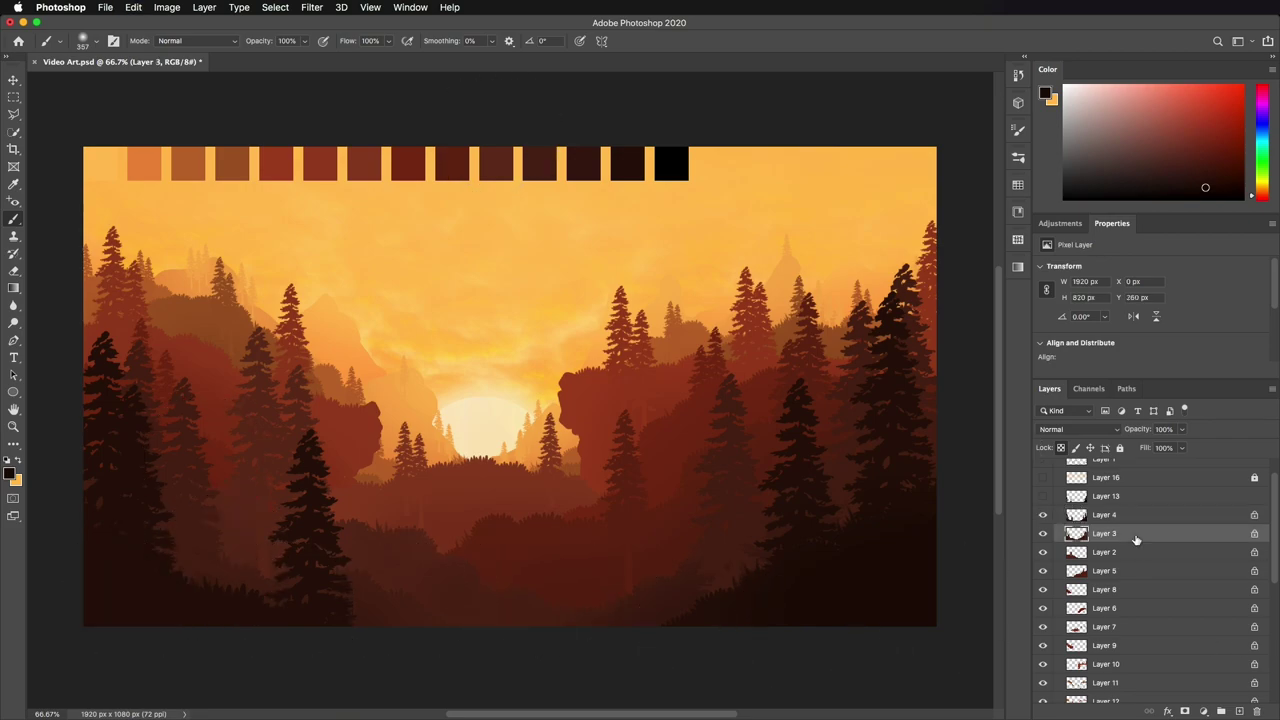
pyautogui.click(1043, 515)
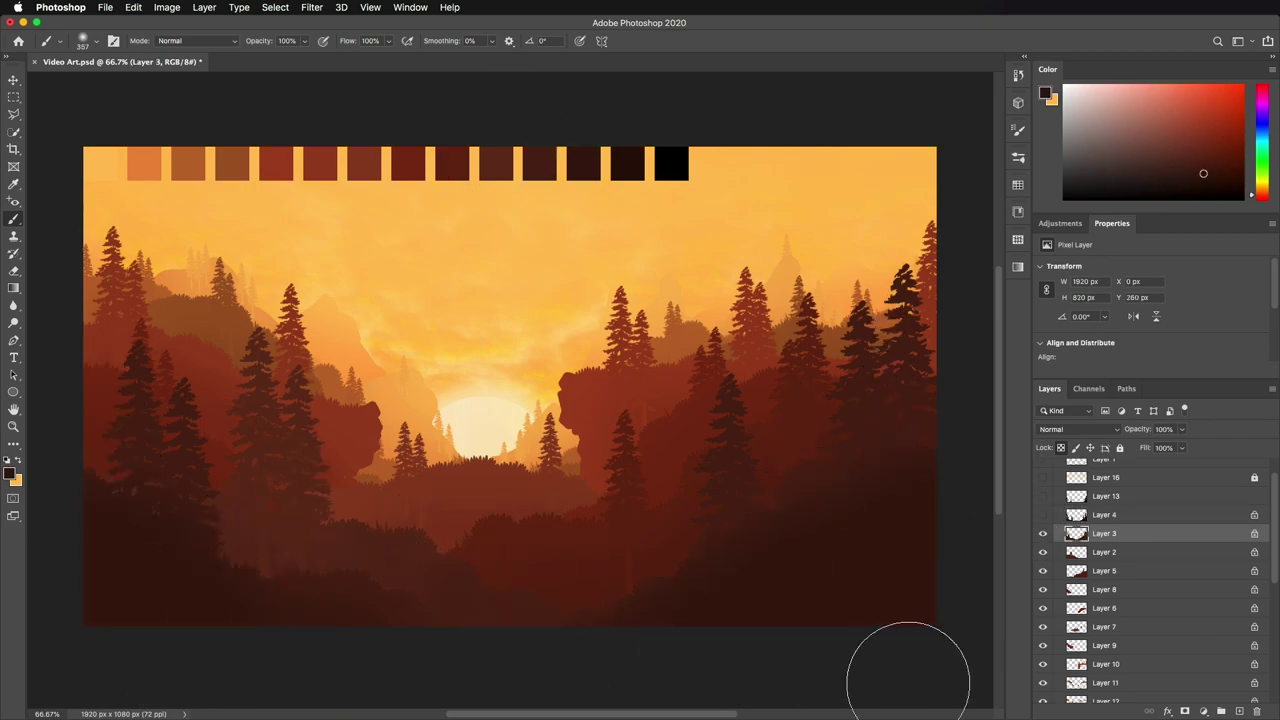
pyautogui.click(1043, 533)
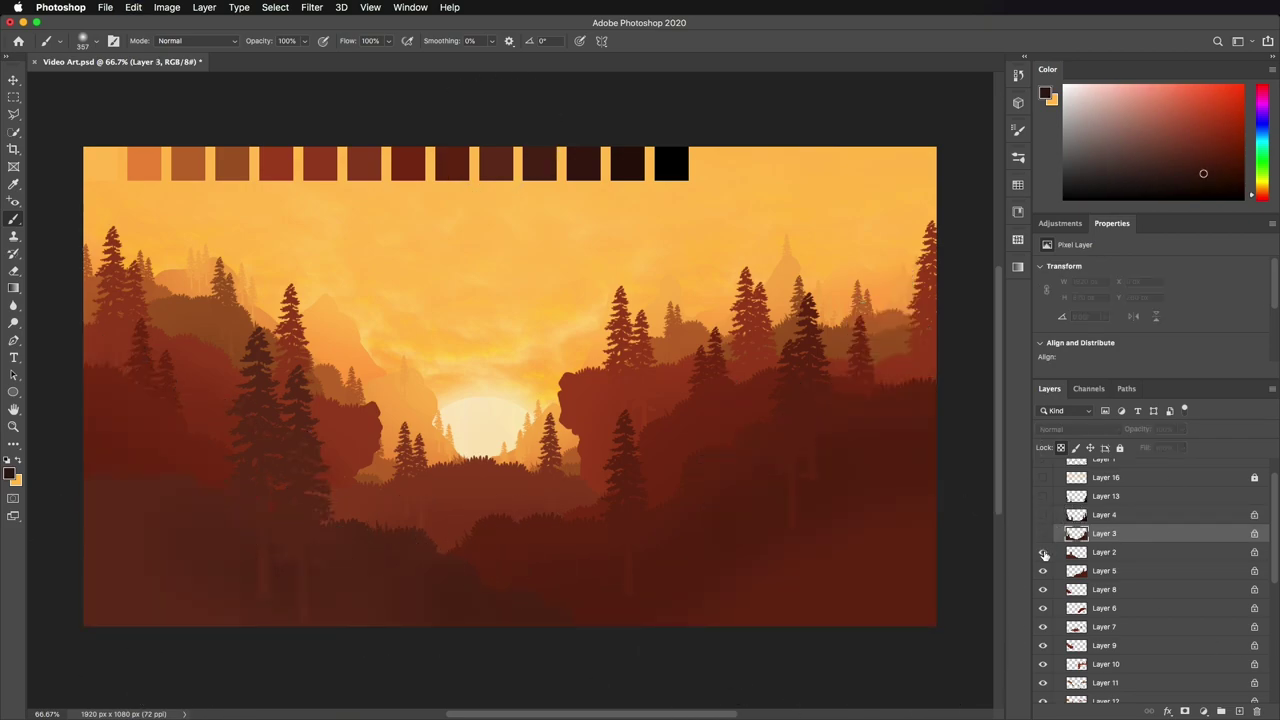
pyautogui.click(1104, 554)
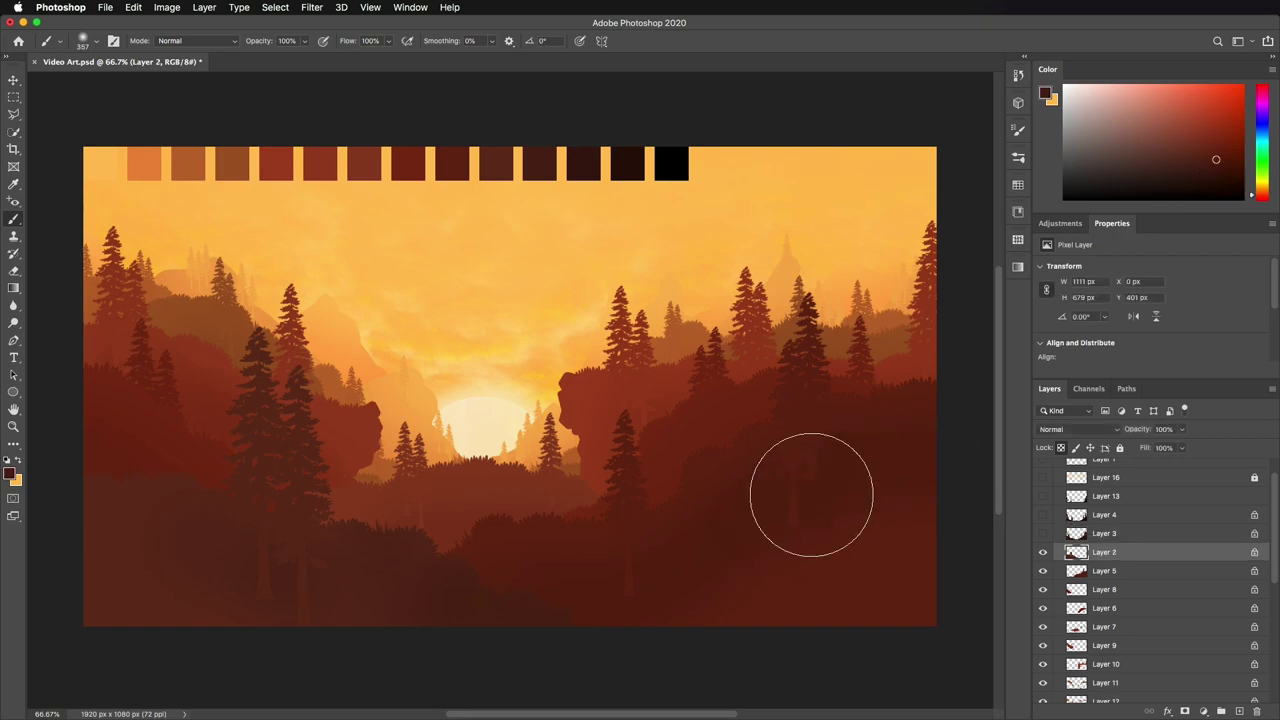
pyautogui.click(1043, 552)
pyautogui.click(1104, 571)
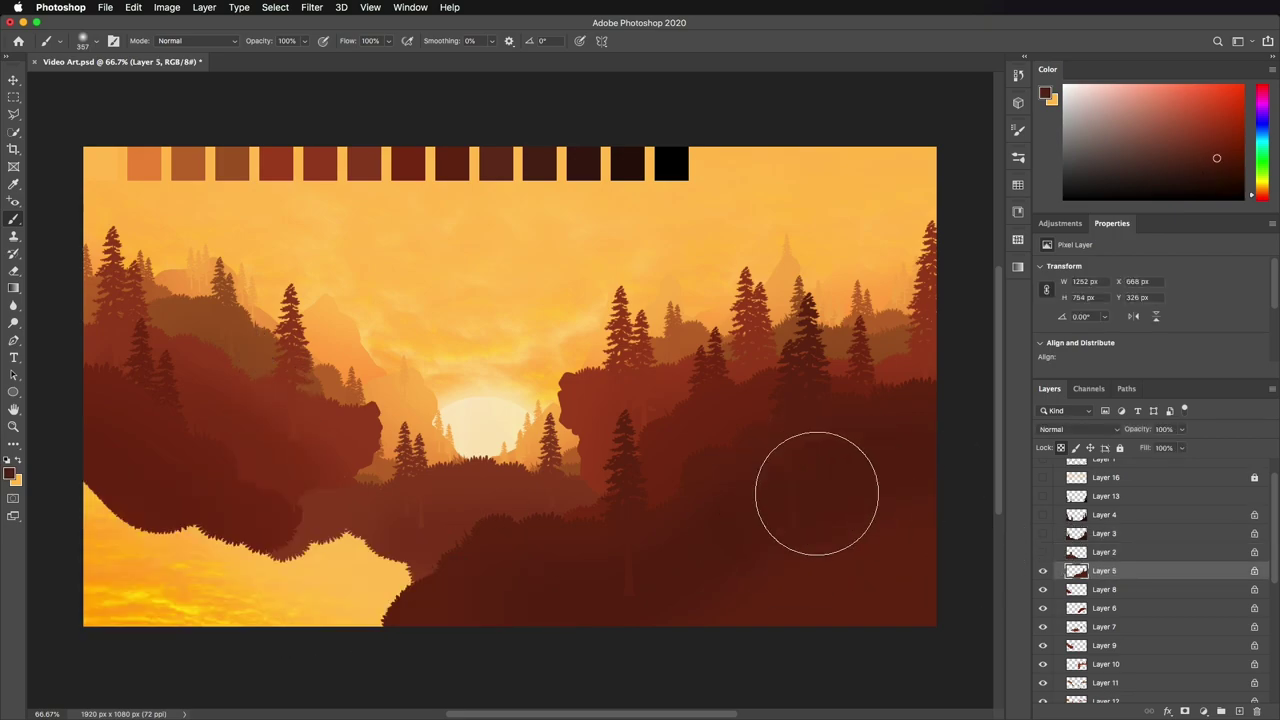
pyautogui.click(1043, 570)
# Step: Shade the base of the left trees on Layer 8 with a dark red sampled from them, and hide the layer
pyautogui.click(1104, 589)
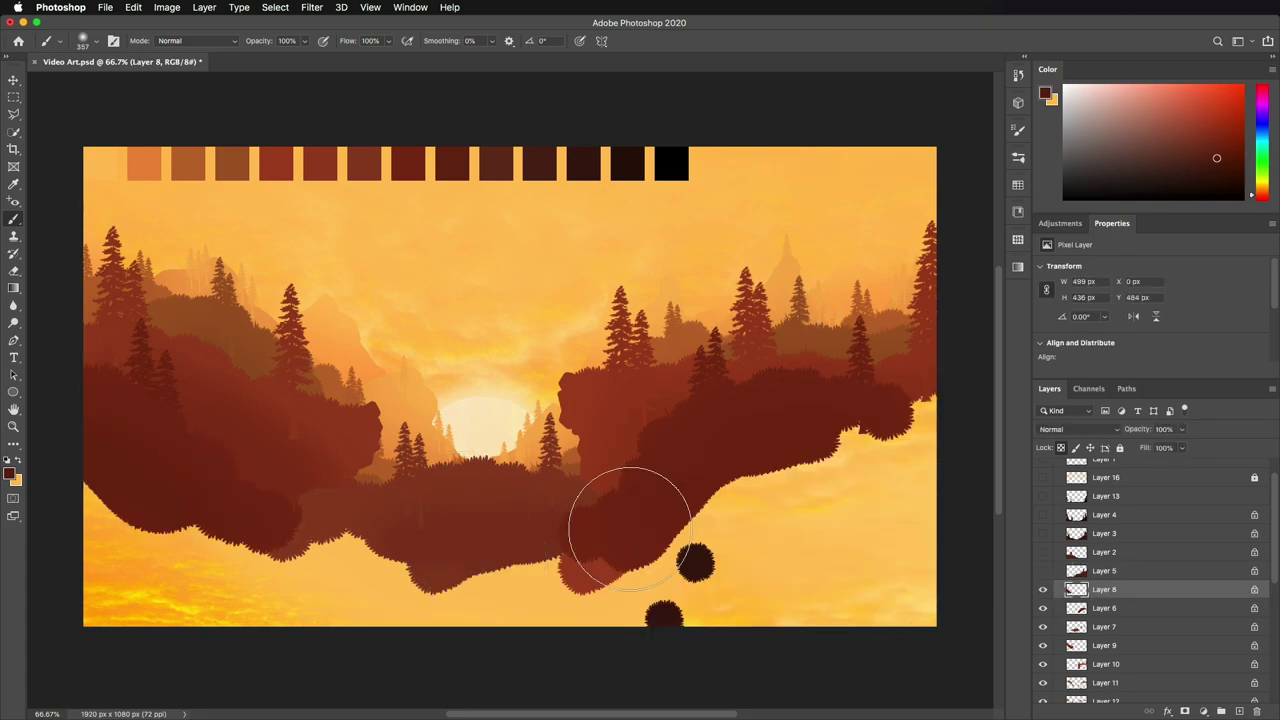
pyautogui.click(142, 413)
pyautogui.press('super+z')
pyautogui.keyDown('alt'); pyautogui.click(141, 362); pyautogui.keyUp('alt')
pyautogui.moveTo(149, 371); pyautogui.dragTo(168, 385)
pyautogui.click(1044, 591)
# Step: Shade the right hillside on Layer 6 with a sampled dark red using the 142 px soft brush, and hide the layer
pyautogui.click(1088, 613)
pyautogui.click(1042, 612)
pyautogui.click(1042, 613)
pyautogui.keyDown('alt'); pyautogui.click(733, 417); pyautogui.keyUp('alt')
pyautogui.click(1043, 608)
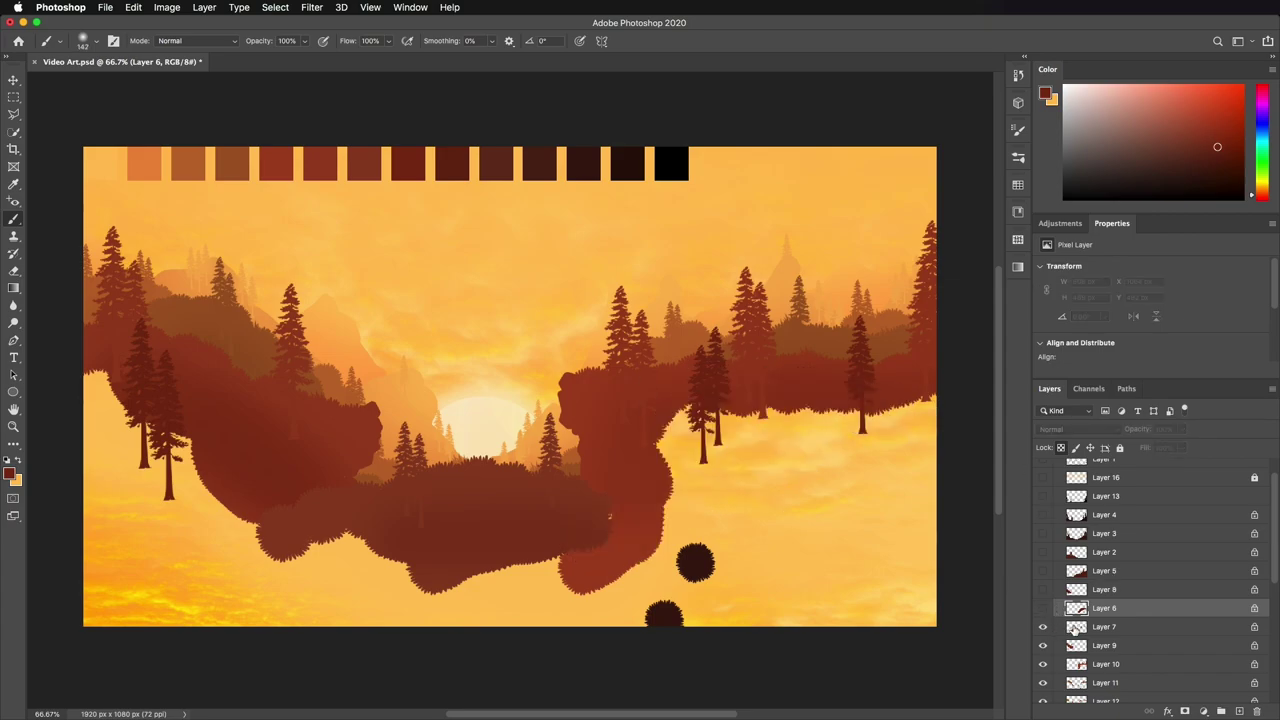
# Step: Shade the central hill on Layer 7 in a reddish brown with a larger soft brush, and hide the layer
pyautogui.click(1104, 627)
pyautogui.click(1043, 627)
pyautogui.click(1043, 627)
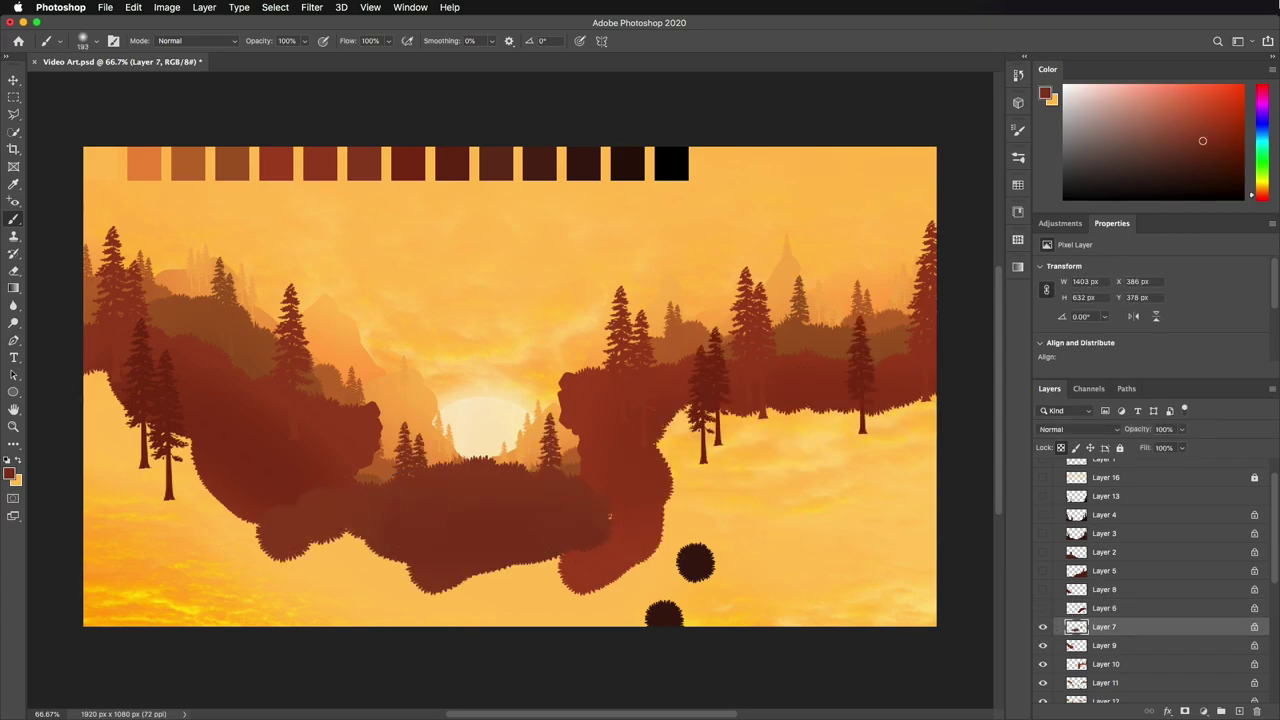
pyautogui.click(1043, 627)
# Step: Shade the left hill on Layer 9 and the right cliff on Layer 10 in sampled reds, hiding each finished layer
pyautogui.click(1104, 645)
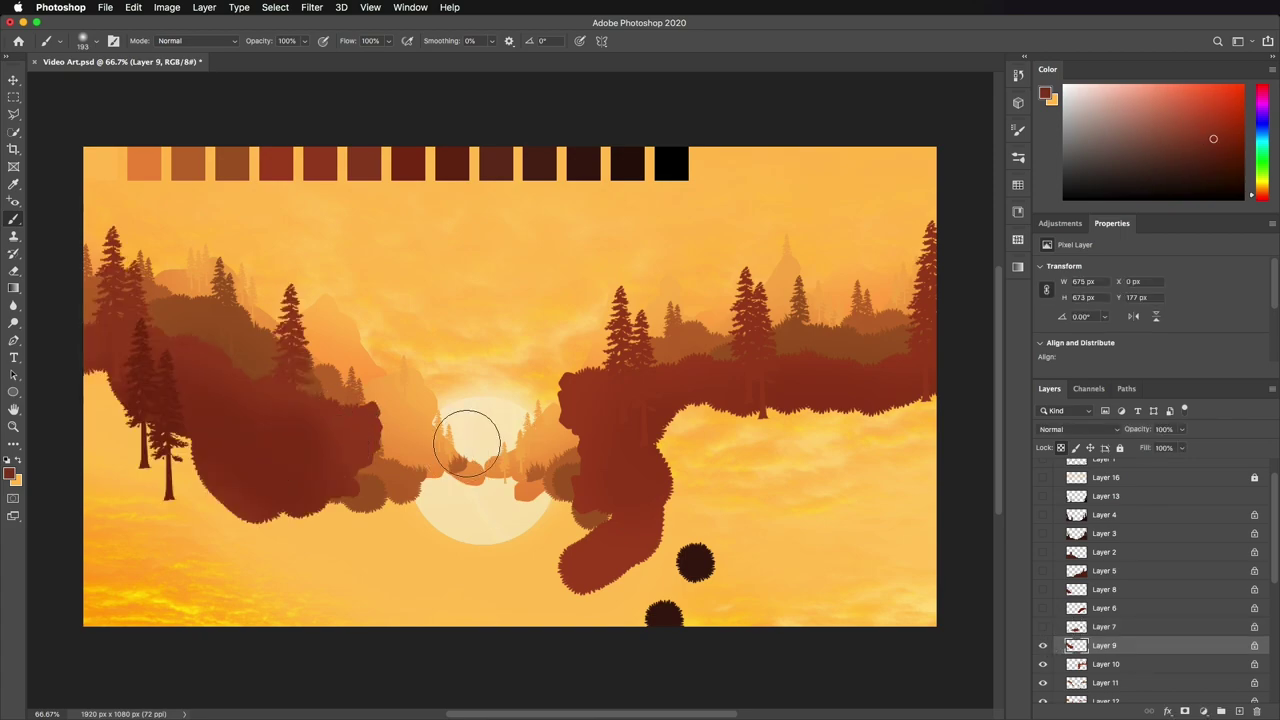
pyautogui.click(1043, 645)
pyautogui.click(1104, 664)
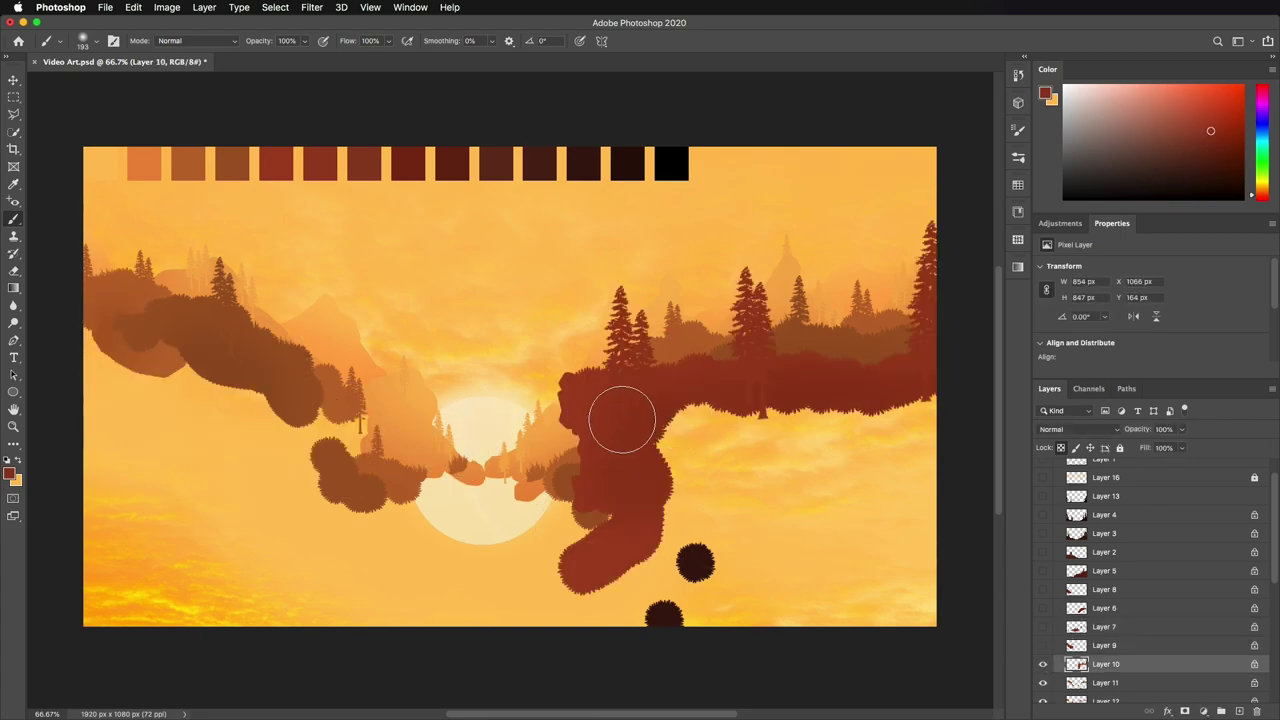
pyautogui.click(1043, 664)
pyautogui.scroll(-2, 1052, 625)
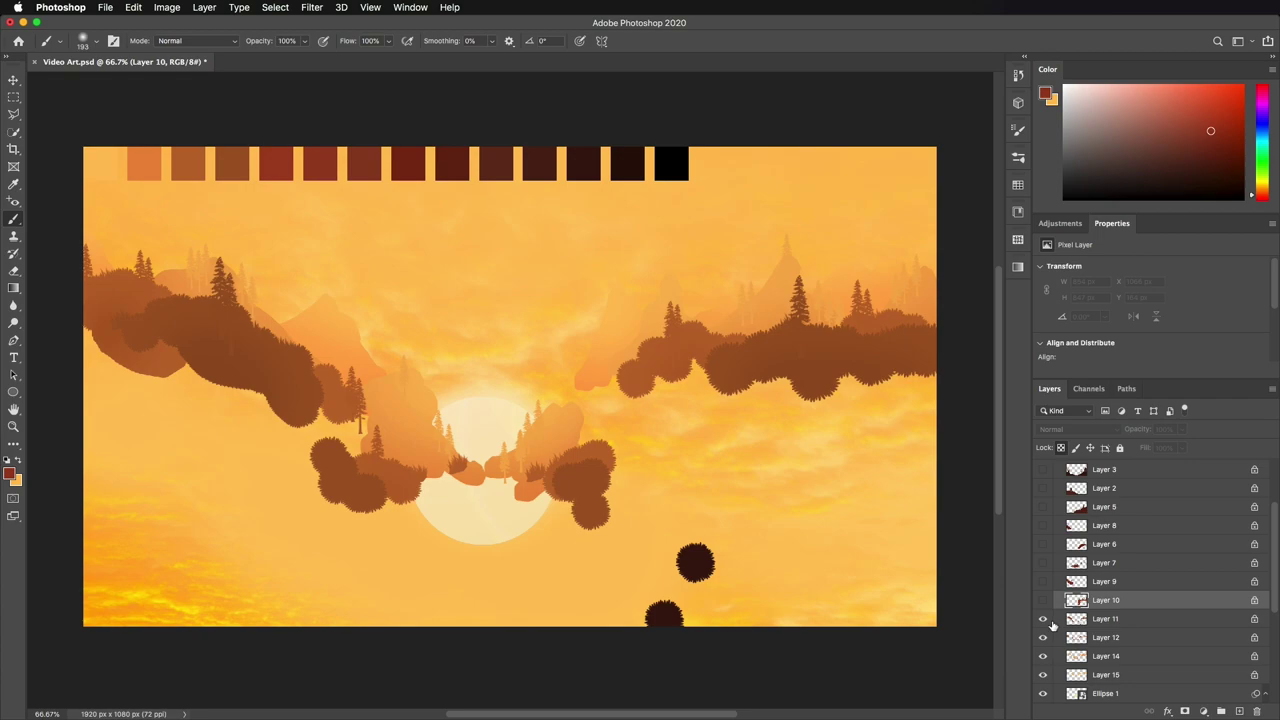
# Step: Shade the brown bushy hills on Layer 11 with a sampled brown, and hide the layer
pyautogui.click(815, 363)
pyautogui.click(737, 249)
pyautogui.click(1104, 618)
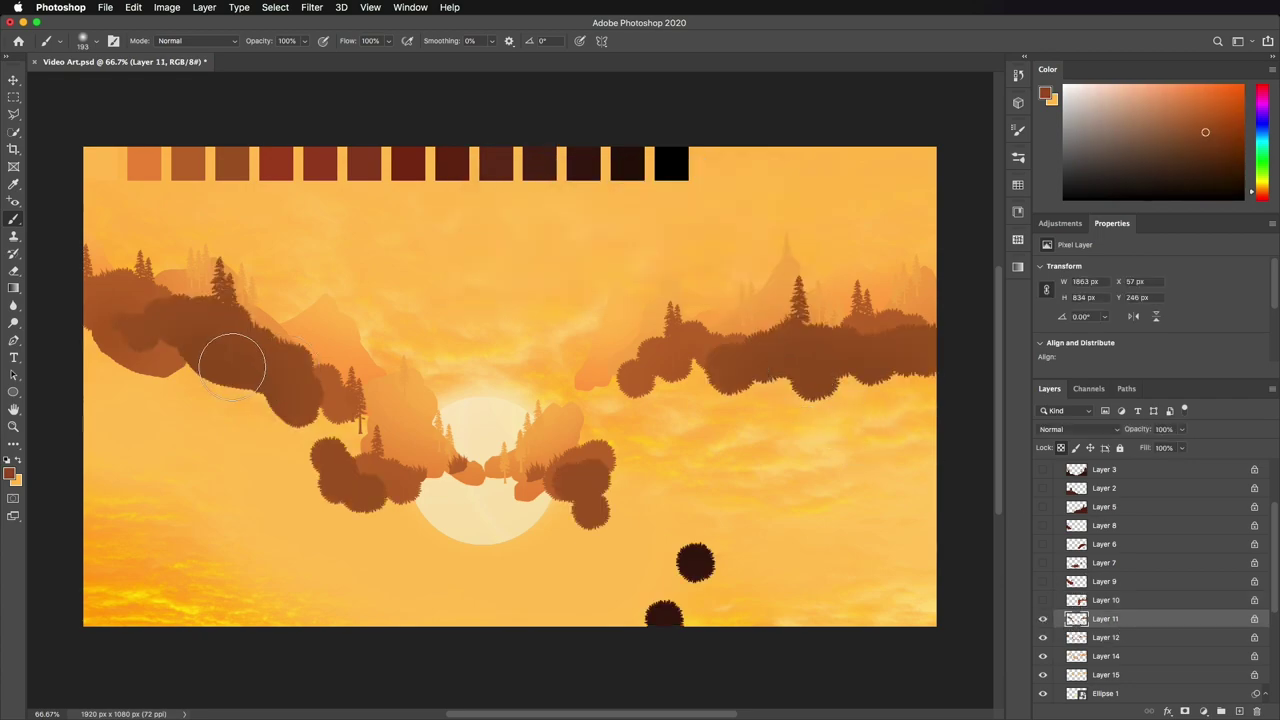
pyautogui.click(1043, 619)
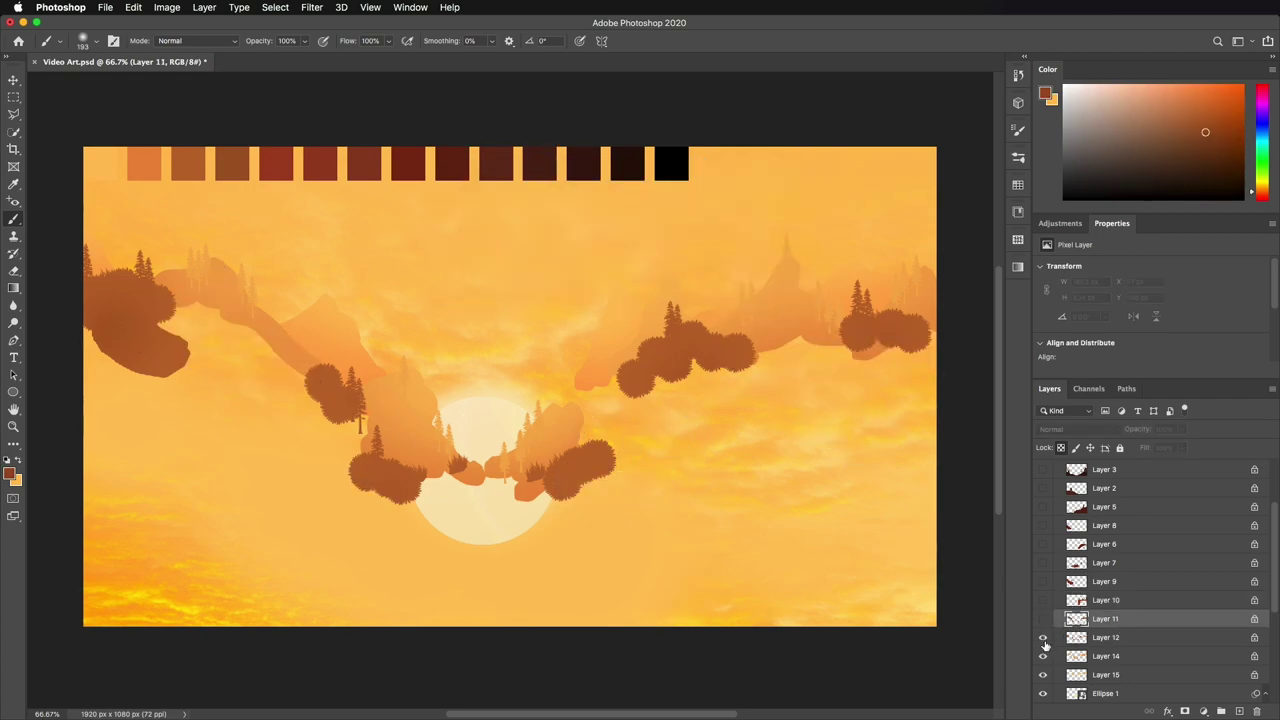
# Step: Hide Layer 12 and shade the distant mountains on Layer 14 in a sampled orange
pyautogui.click(1043, 639)
pyautogui.keyDown('alt'); pyautogui.click(746, 337); pyautogui.keyUp('alt')
pyautogui.click(1122, 659)
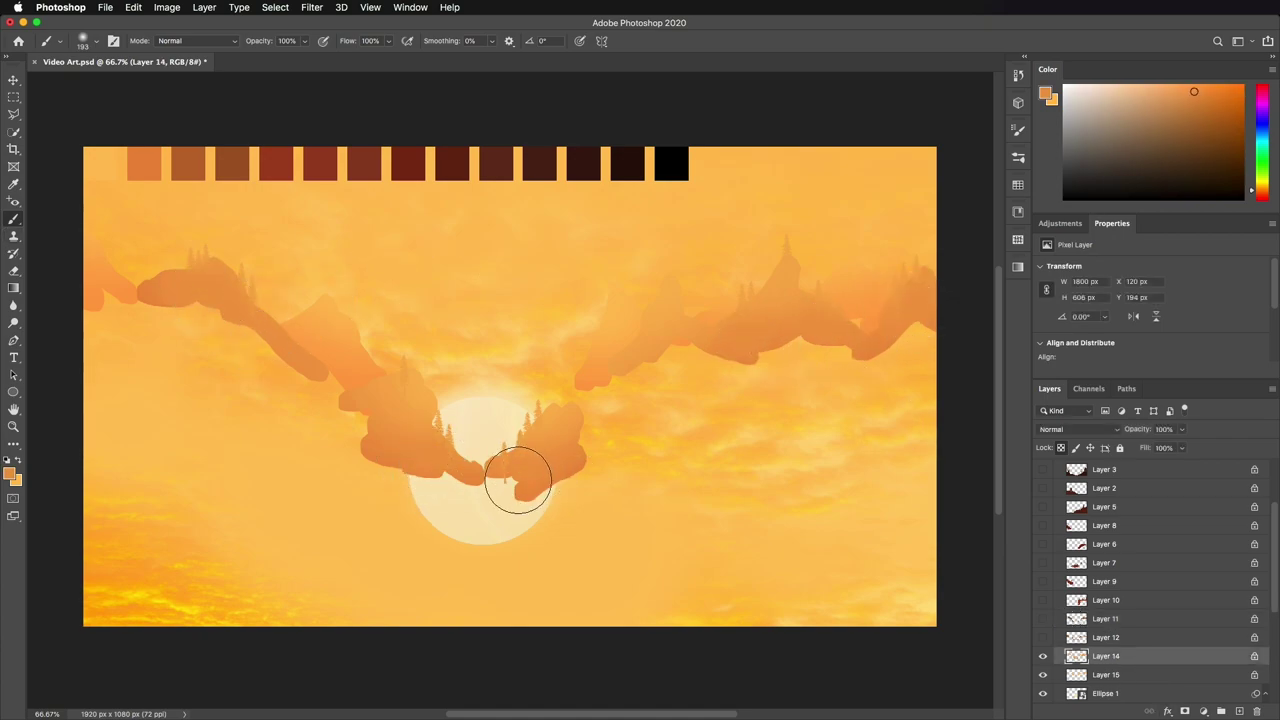
# Step: Show all the hidden hill and tree layers again, along with the haze on Layer 16
pyautogui.moveTo(1043, 638); pyautogui.dragTo(1044, 472)
pyautogui.scroll(3, 1044, 490)
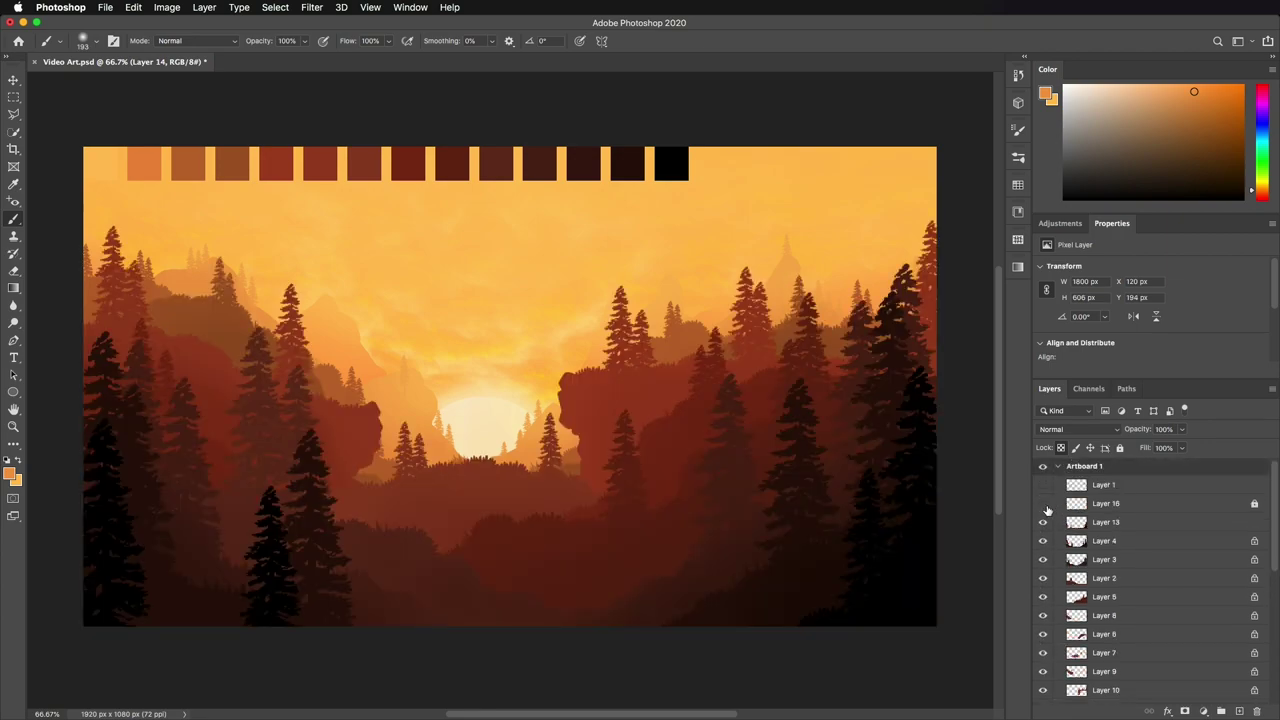
pyautogui.click(1043, 506)
pyautogui.click(1043, 506)
pyautogui.click(1043, 506)
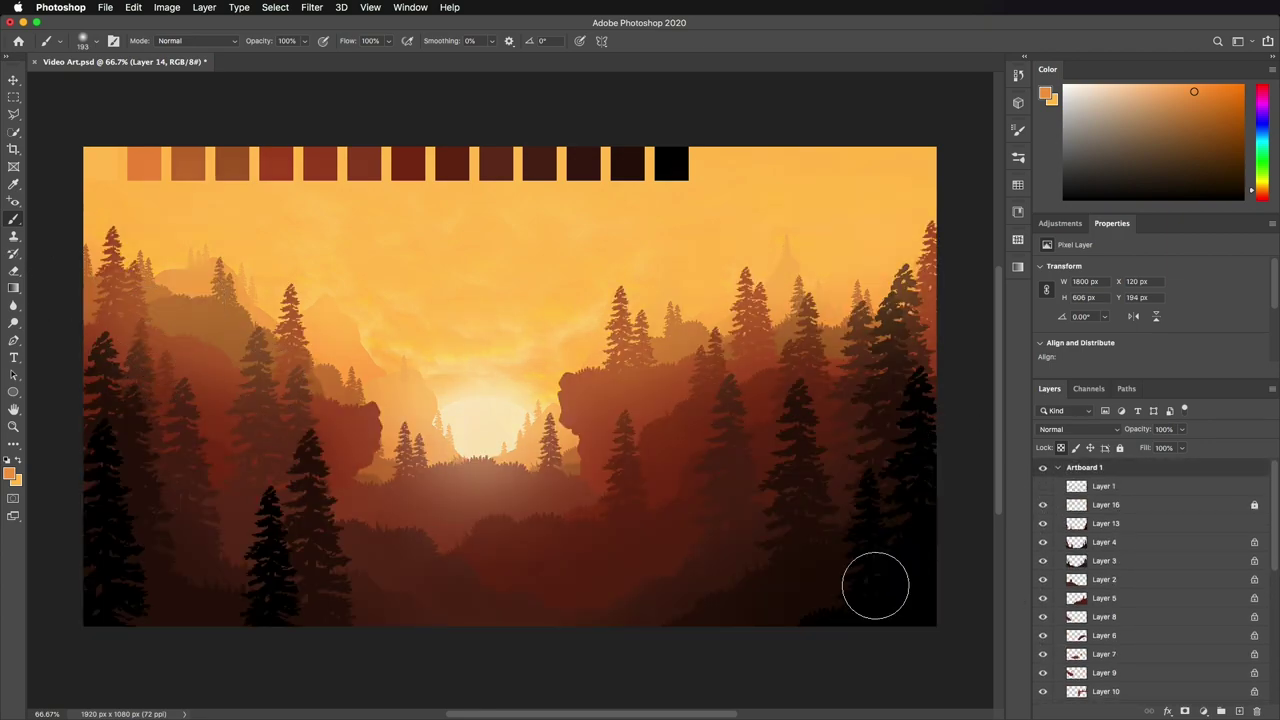
# Step: Hide the Palette layer in the Assets group to remove the color swatches from the artwork
pyautogui.scroll(-10, 1084, 558)
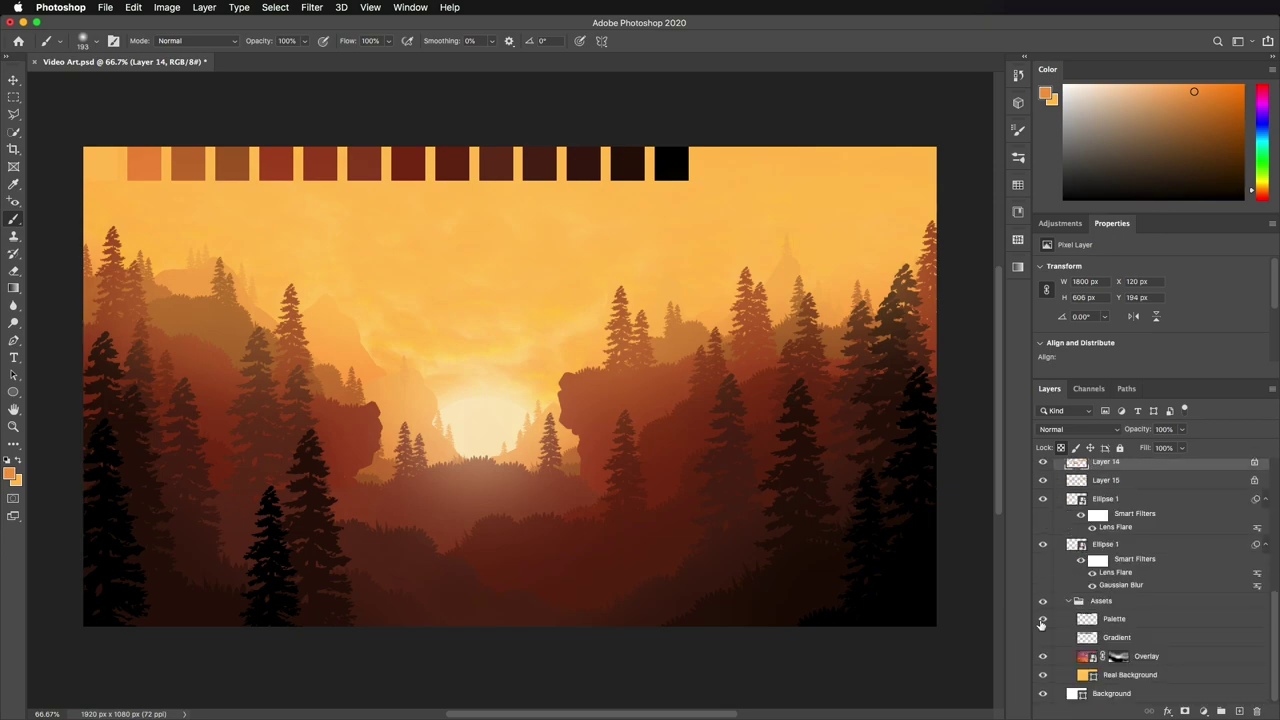
pyautogui.click(1042, 622)
pyautogui.scroll(10, 1106, 515)
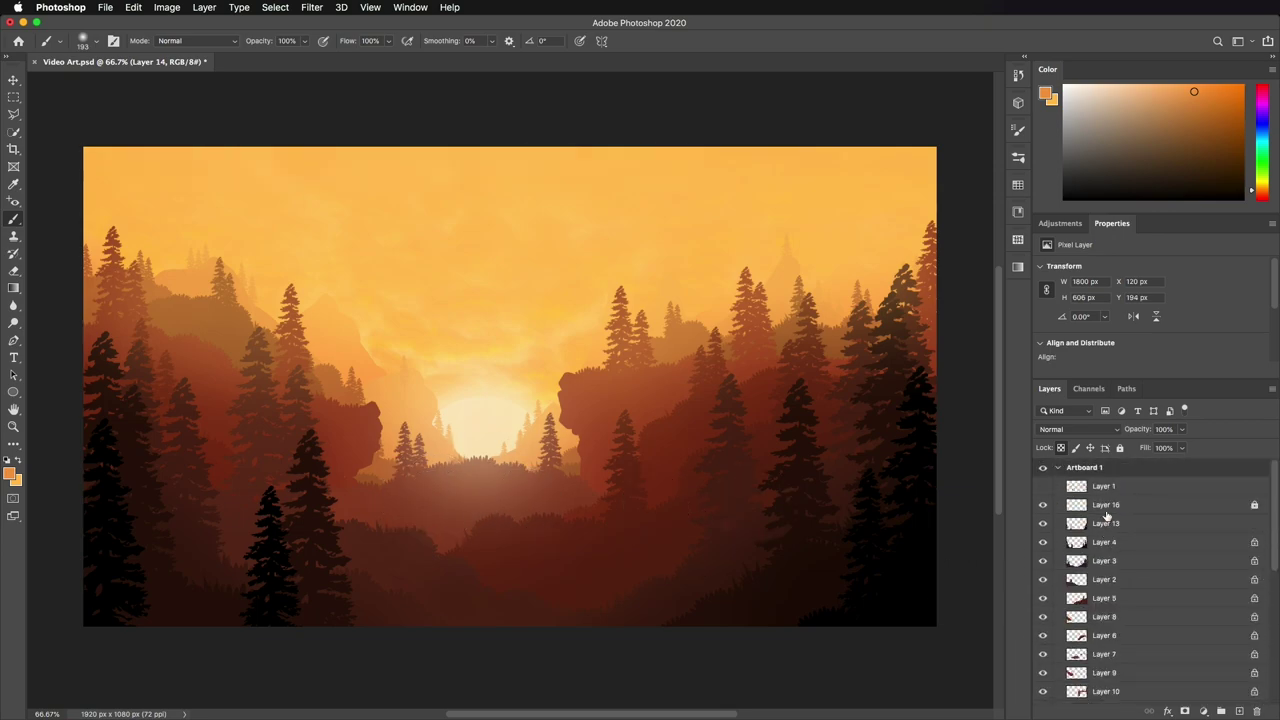
# Step: Unlock Layer 16, add a layer mask to it, and make black the painting color
pyautogui.click(1106, 510)
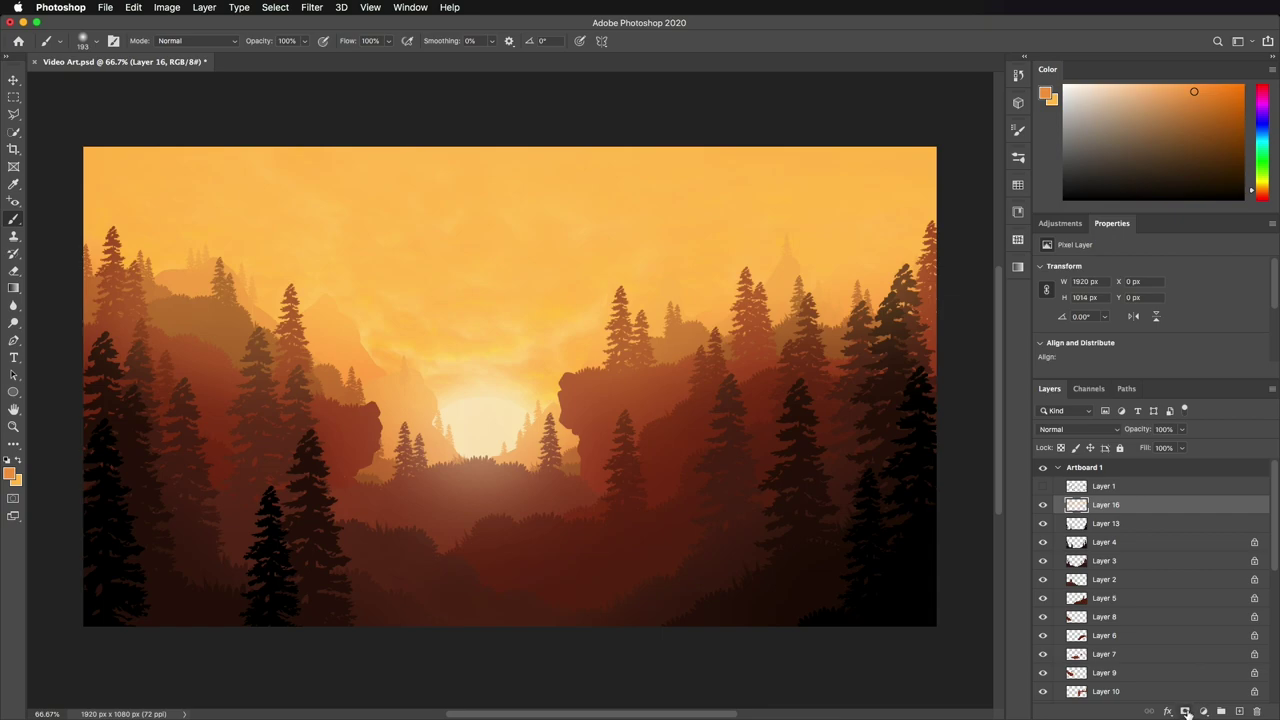
pyautogui.click(1185, 711)
pyautogui.press('x')
# Step: Paint black on Layer 16's mask to thin the haze over the side hills and central valley, lowering the brush opacity to 40%
pyautogui.moveTo(680, 432); pyautogui.dragTo(625, 395)
pyautogui.moveTo(256, 411)
pyautogui.mouseDown()
pyautogui.moveTo(229, 344)
pyautogui.moveTo(192, 366)
pyautogui.moveTo(87, 327)
pyautogui.mouseUp()
pyautogui.moveTo(654, 391); pyautogui.dragTo(691, 384)
pyautogui.press('super+z')
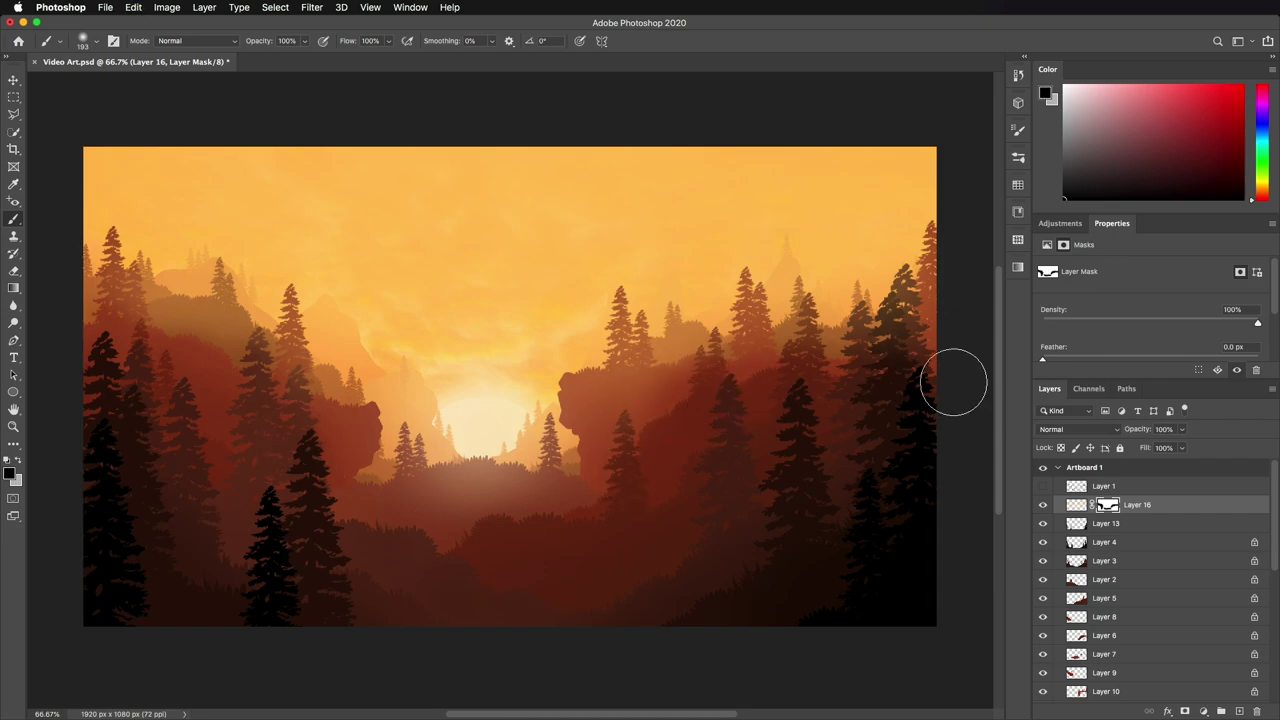
pyautogui.moveTo(932, 328); pyautogui.dragTo(803, 338)
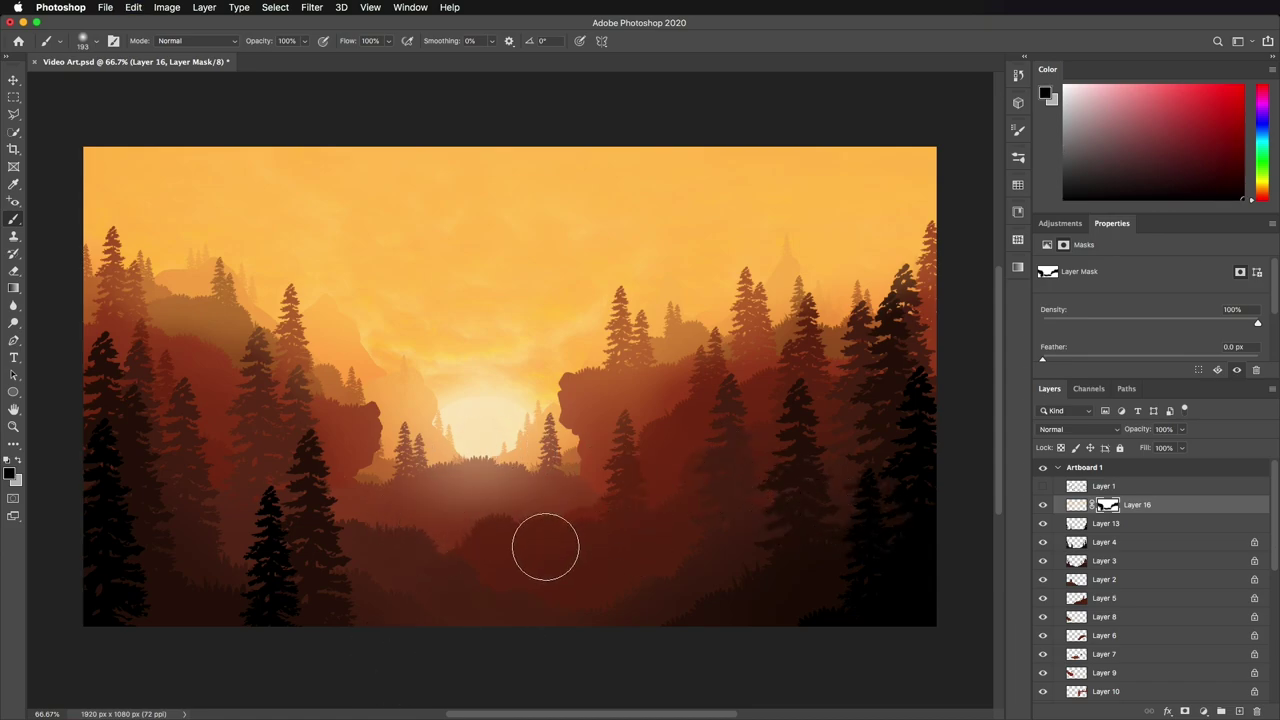
pyautogui.press('4')
pyautogui.moveTo(445, 528); pyautogui.dragTo(476, 533)
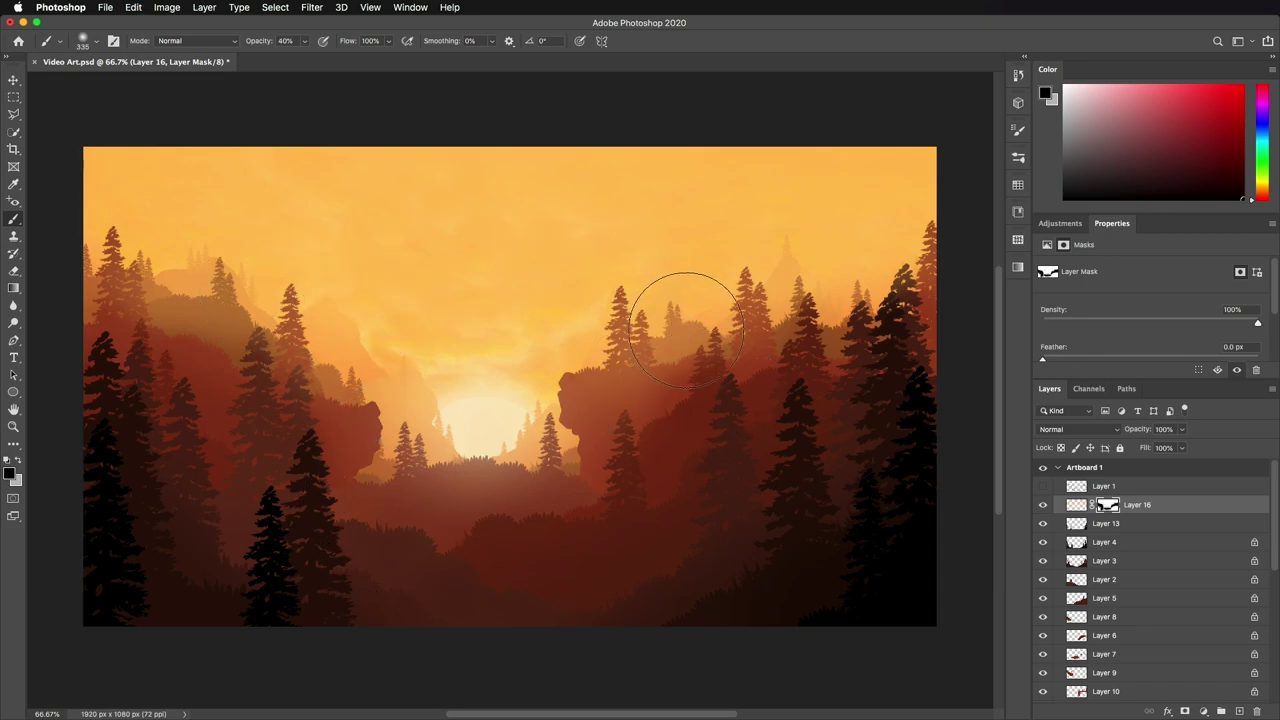
# Step: Paint more haze over the distant hills on Layer 16 itself with an orange sampled from the sky at 40% opacity
pyautogui.click(1077, 505)
pyautogui.keyDown('alt'); pyautogui.click(706, 266); pyautogui.keyUp('alt')
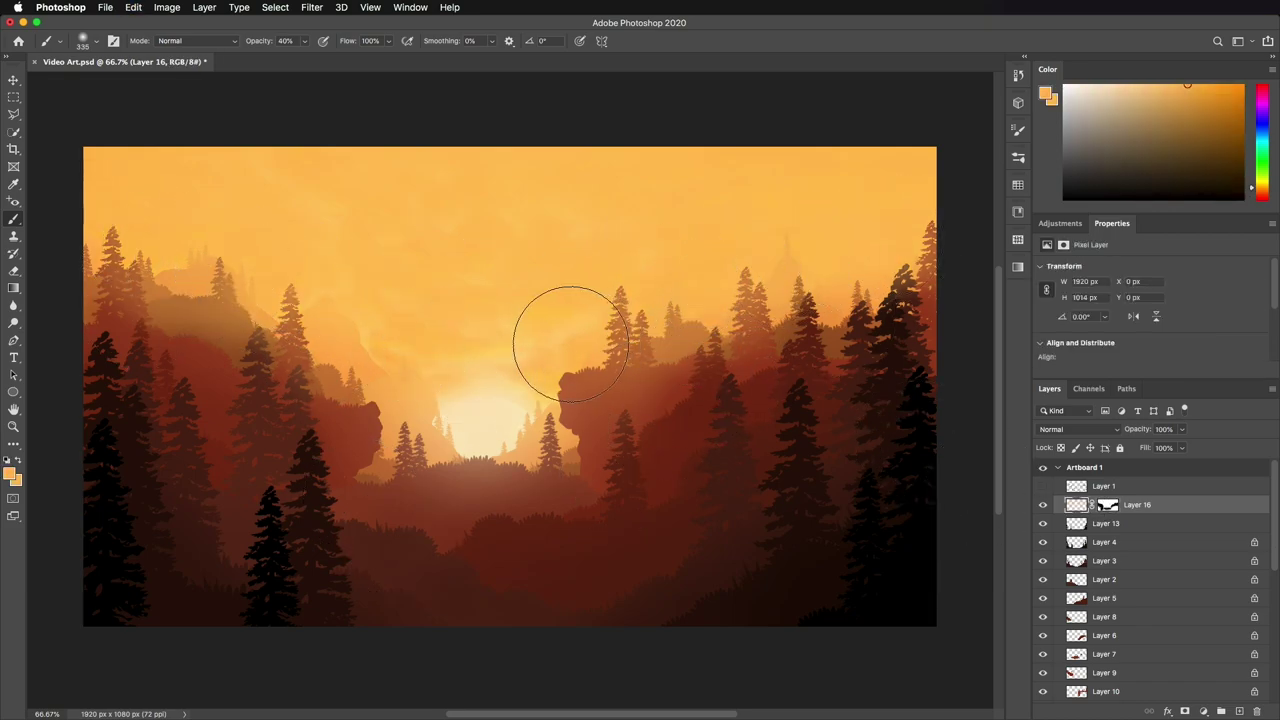
# Step: Erase the haze over the sun on Layer 16 and brush a soft glow around it in a pale yellow sampled from the sun
pyautogui.keyDown('alt'); pyautogui.click(485, 427); pyautogui.keyUp('alt')
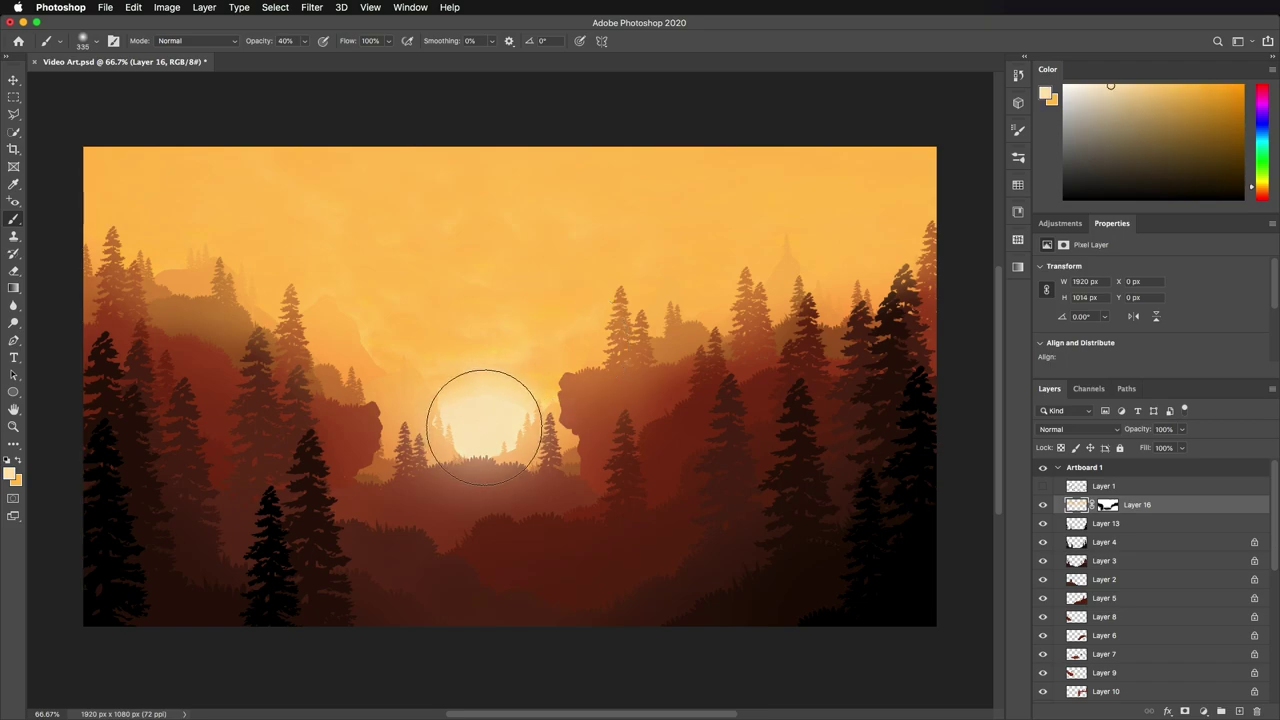
pyautogui.click(13, 271)
pyautogui.click(482, 406)
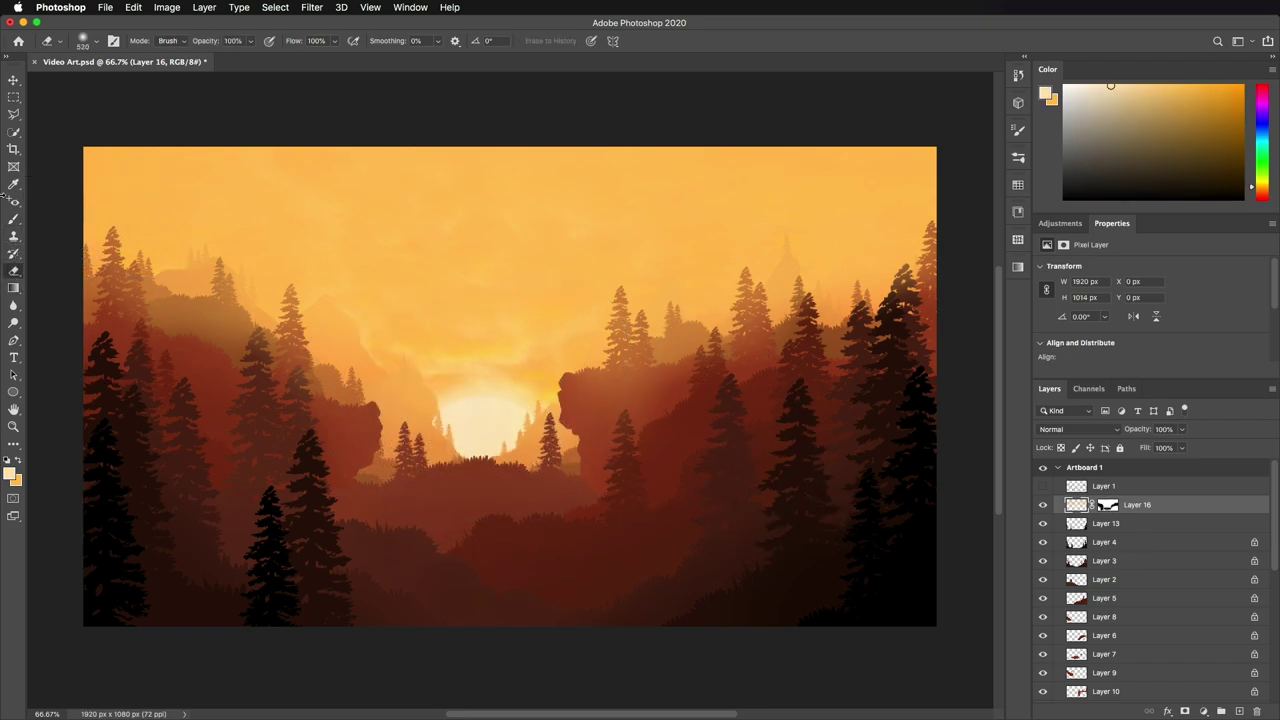
pyautogui.press('b')
pyautogui.moveTo(443, 386); pyautogui.dragTo(571, 429)
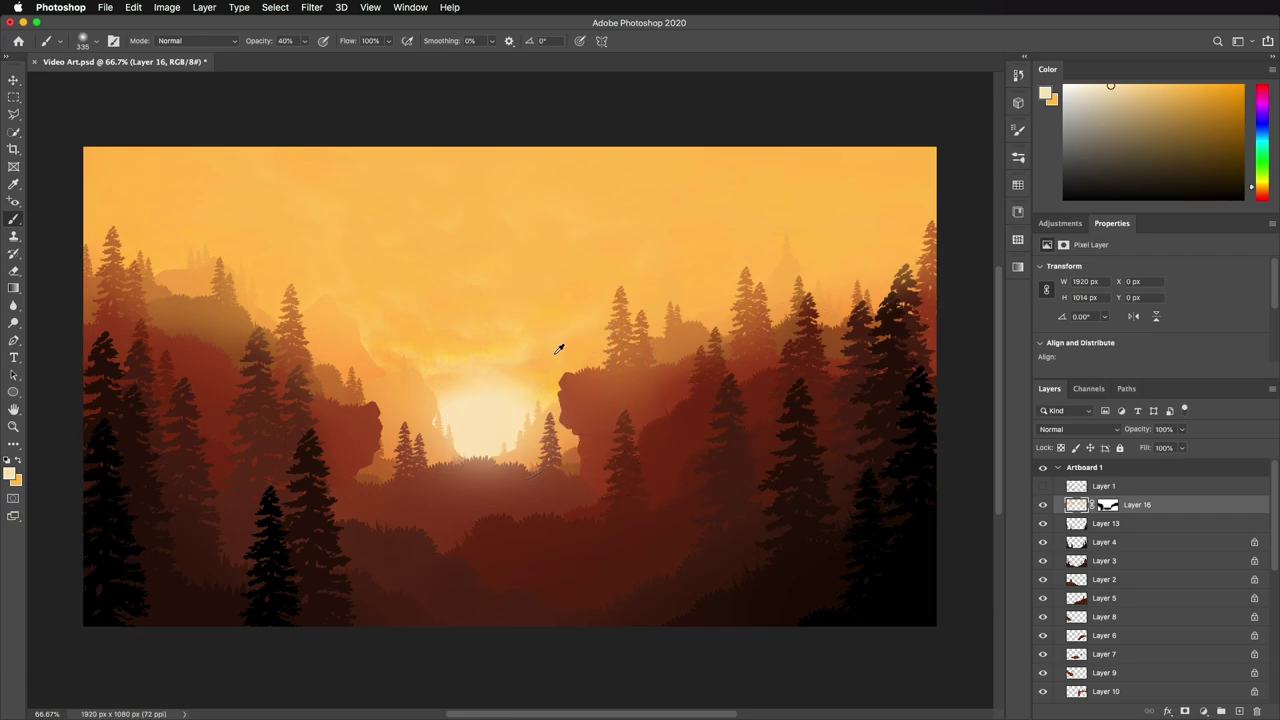